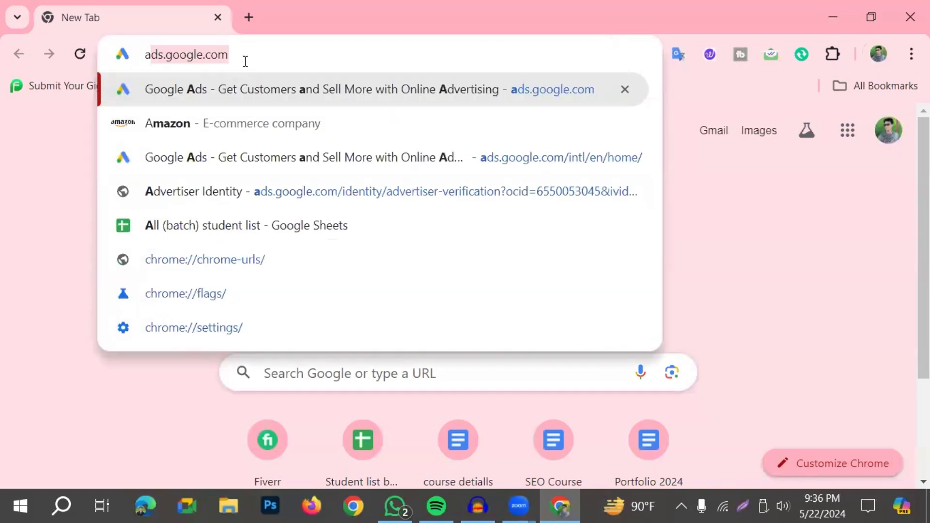
# Open ads.google.com, sign in and open the Dreamer IT School- Batch 18 account's campaigns overview.
pyautogui.press('Return')
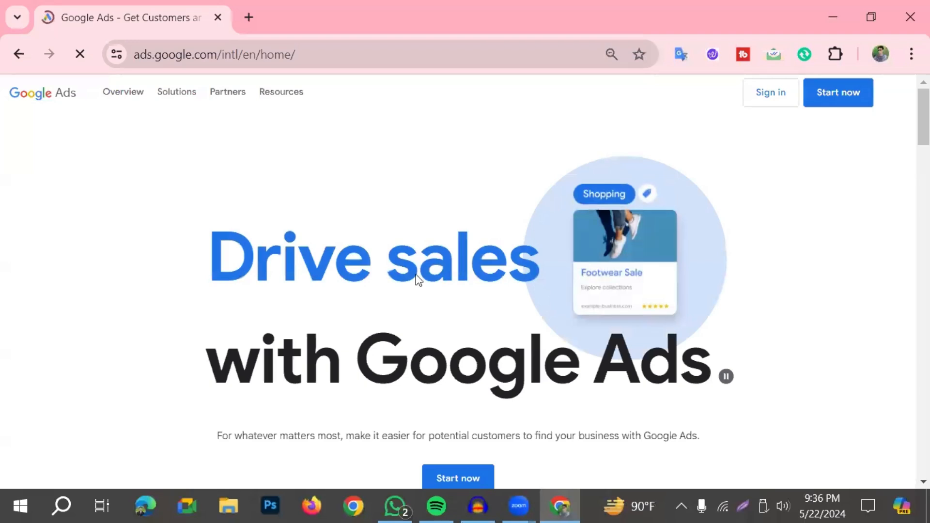
pyautogui.click(769, 100)
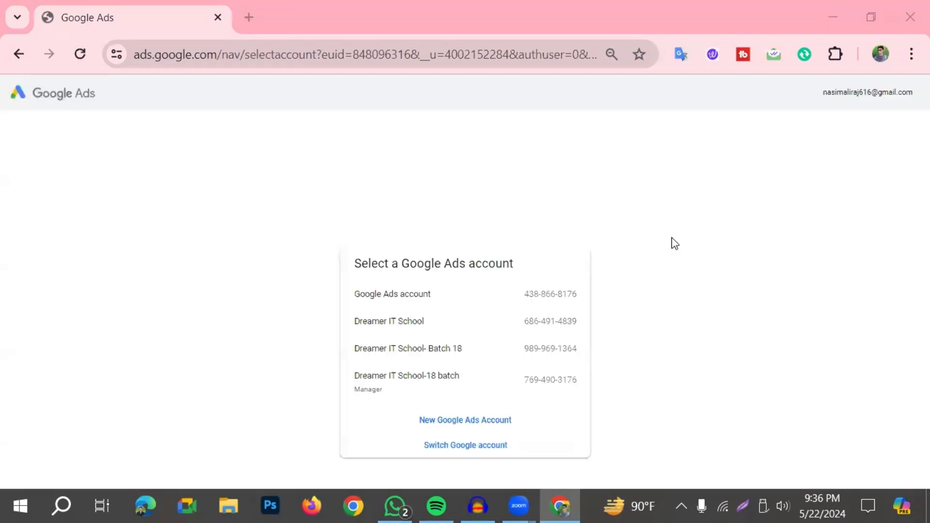
pyautogui.click(432, 349)
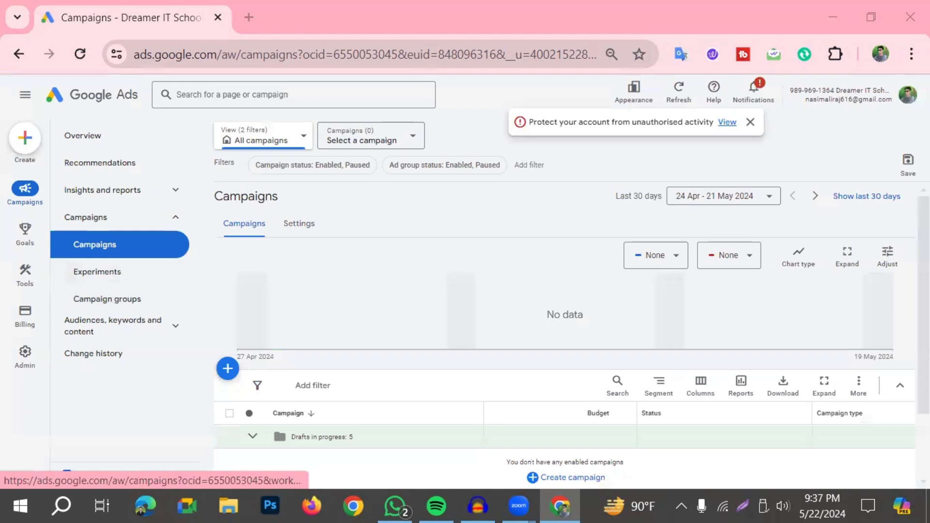
pyautogui.scroll(-2, 316, 287)
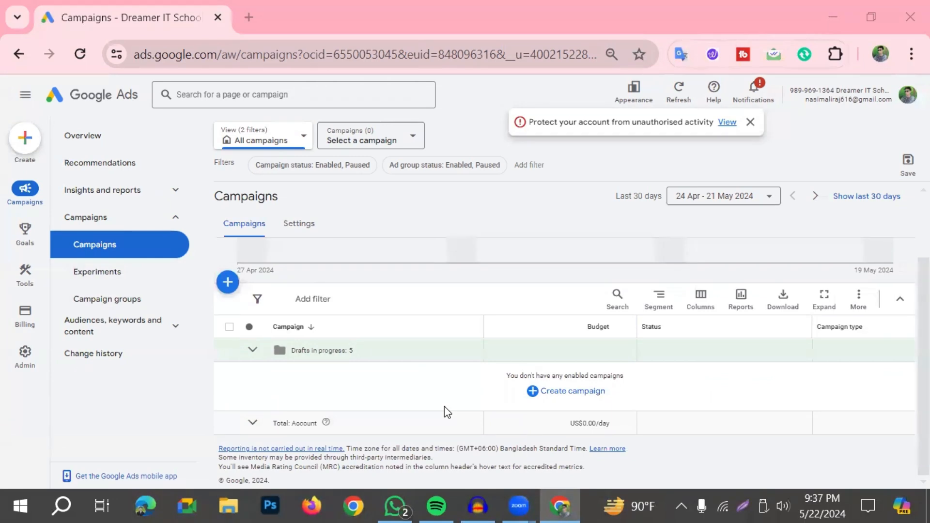
# Mark the blue plus button with a red box and Campaigns with a red arrow in a screenshot overlay, and discard it.
pyautogui.click(744, 508)
pyautogui.click(755, 411)
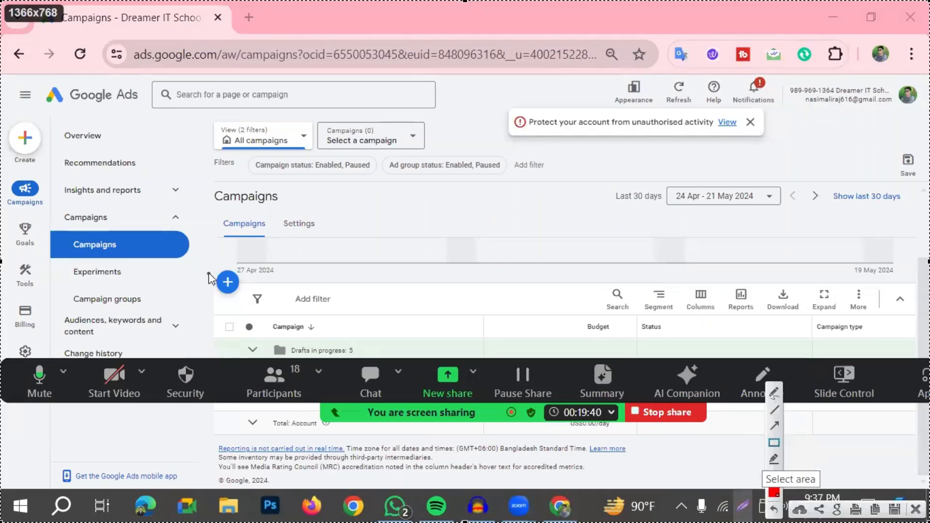
pyautogui.moveTo(209, 274); pyautogui.dragTo(265, 298)
pyautogui.click(775, 425)
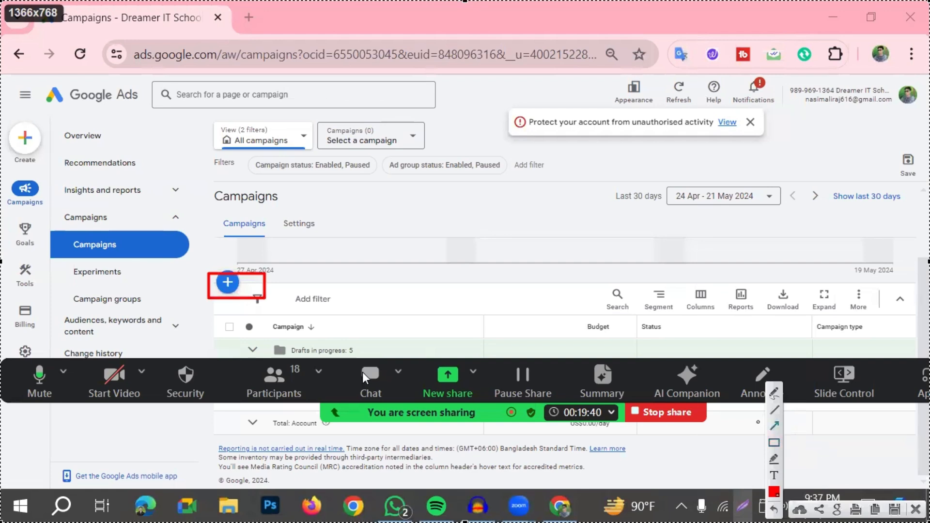
pyautogui.moveTo(123, 296); pyautogui.dragTo(33, 203)
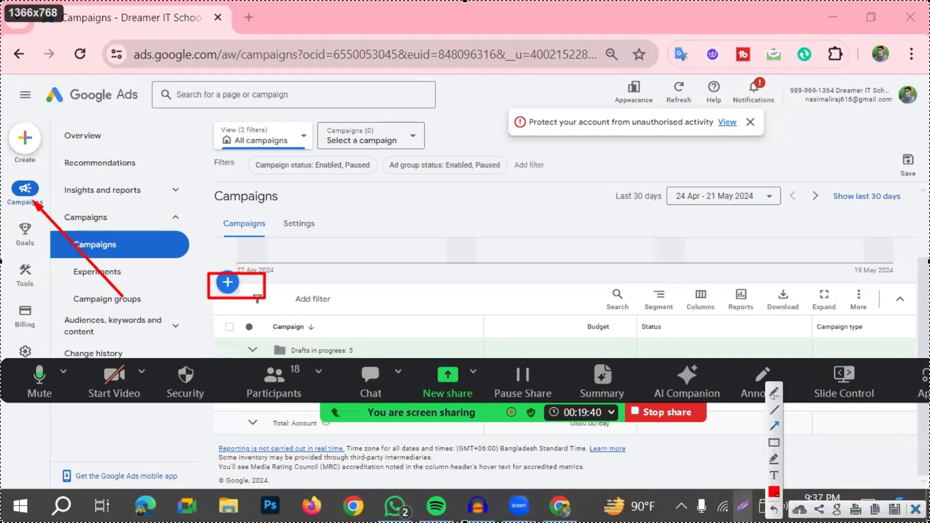
pyautogui.press('Escape')
# Start a new campaign and choose App promotion as its objective.
pyautogui.click(227, 282)
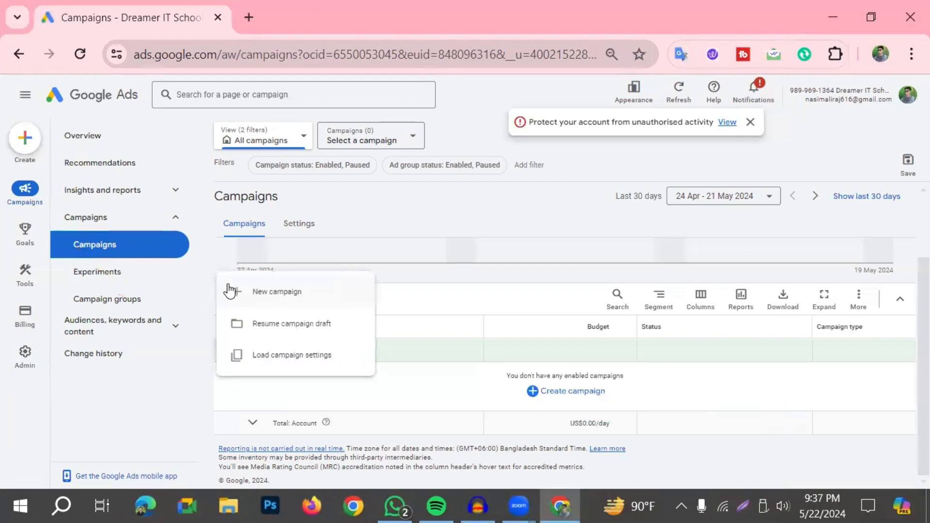
pyautogui.click(259, 297)
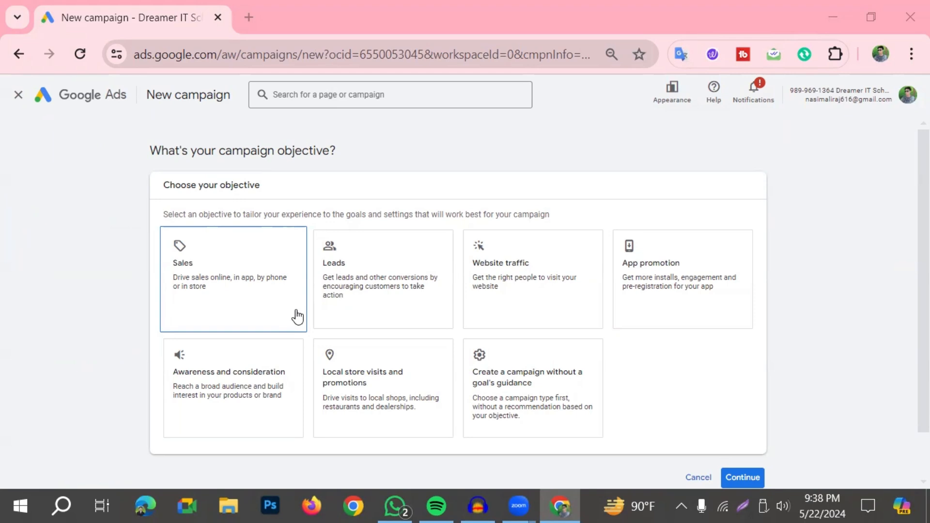
pyautogui.click(682, 308)
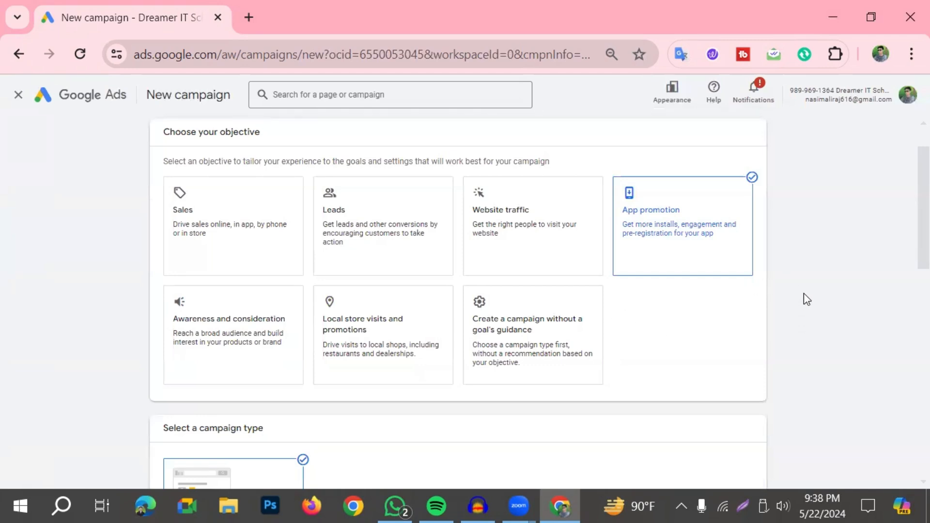
# Search Google for "play store" in a new browser tab.
pyautogui.click(257, 10)
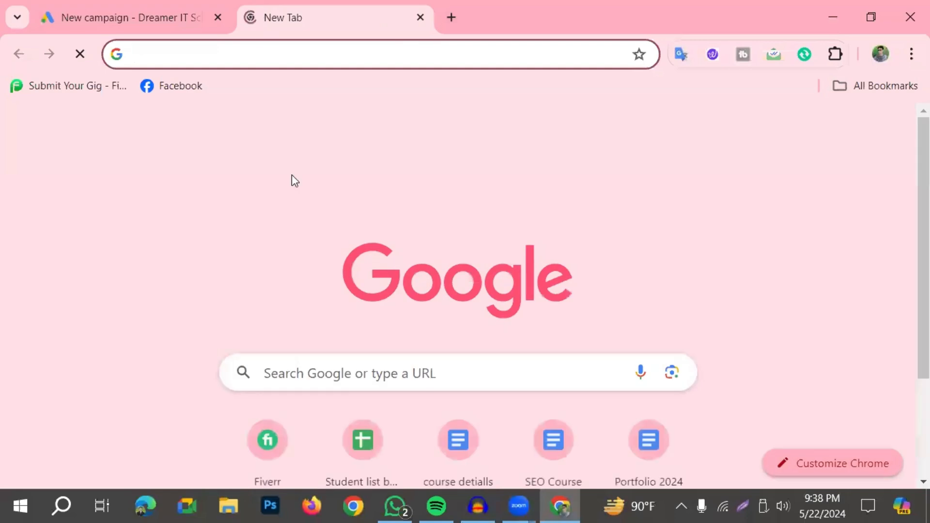
pyautogui.click(231, 63)
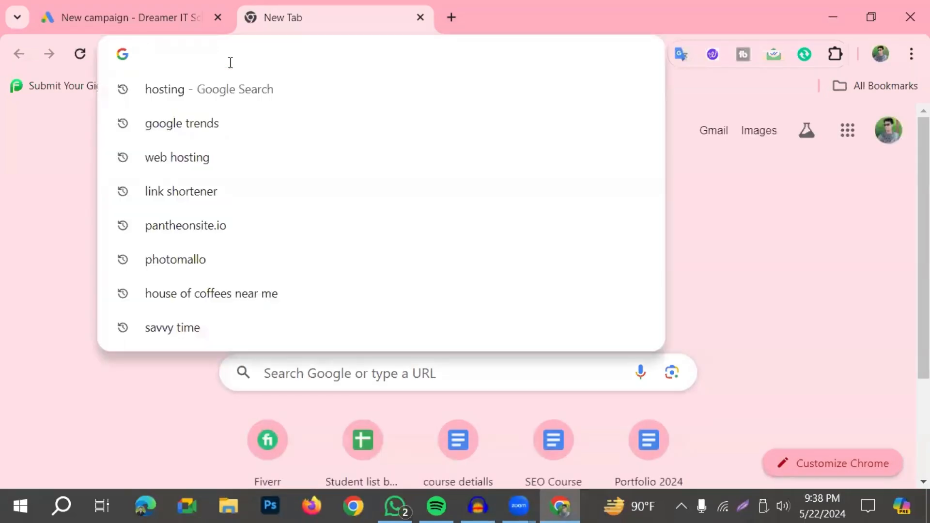
pyautogui.write('ap')
pyautogui.press('BackSpace')
pyautogui.press('BackSpace')
pyautogui.press('BackSpace')
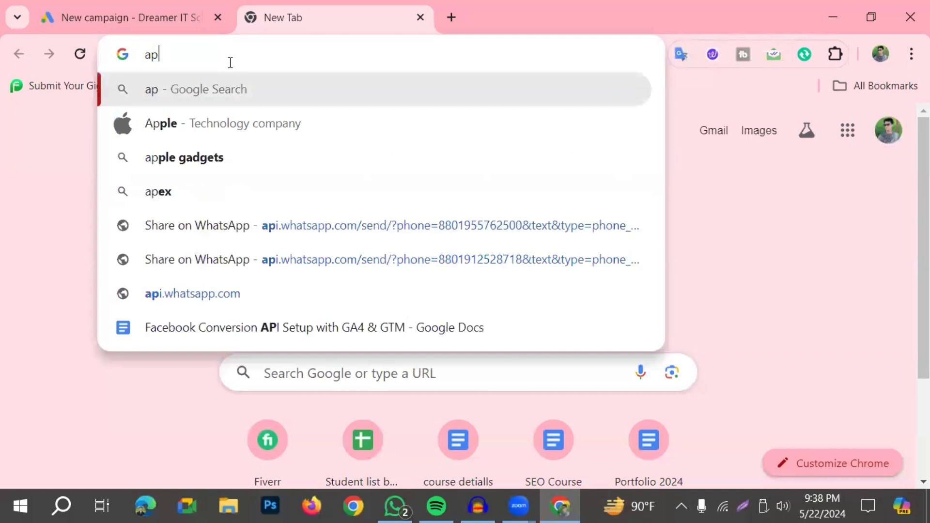
pyautogui.write('play')
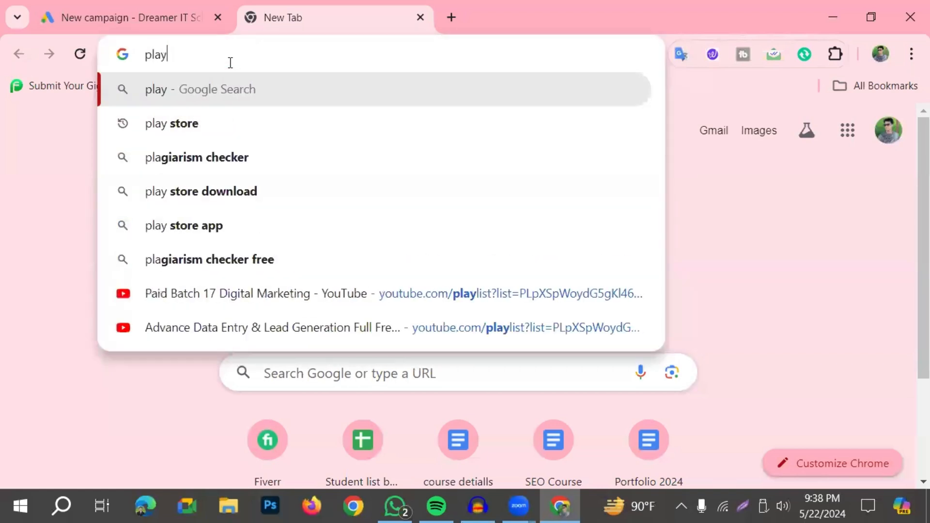
pyautogui.click(186, 123)
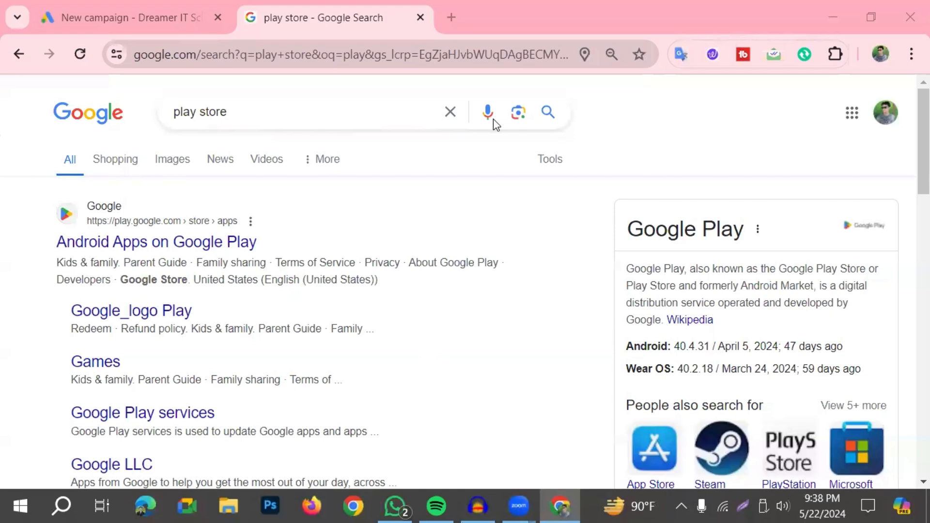
# Search for "web store" in another new tab, open the Chrome Web Store and browse its extensions.
pyautogui.click(457, 23)
pyautogui.write('web')
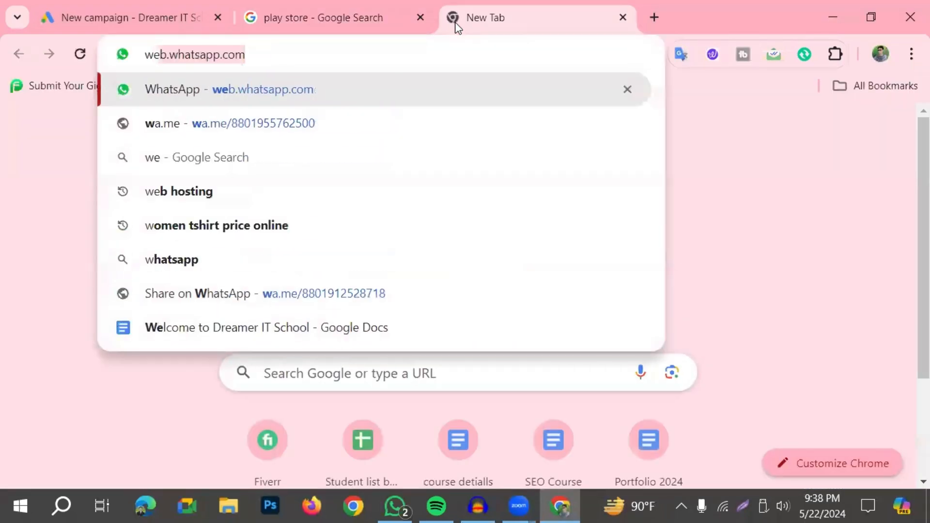
pyautogui.write(' sh')
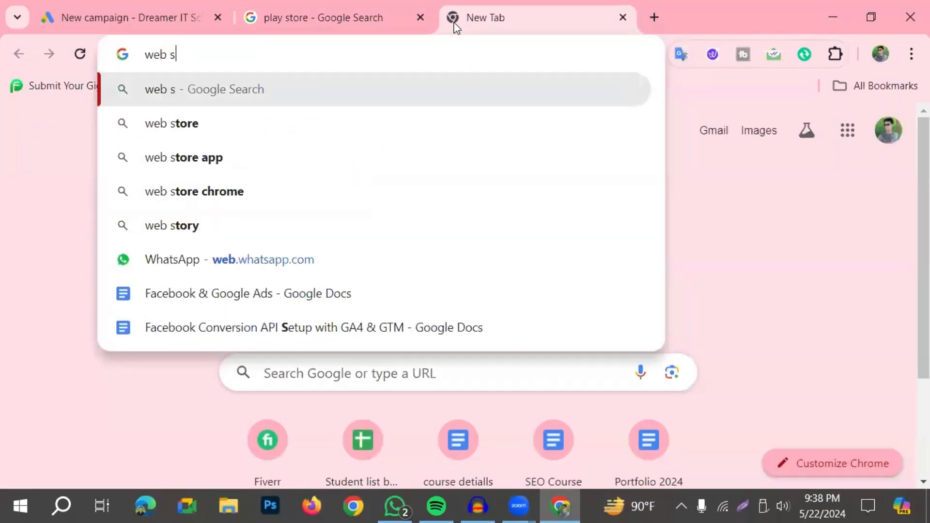
pyautogui.press('BackSpace')
pyautogui.click(174, 132)
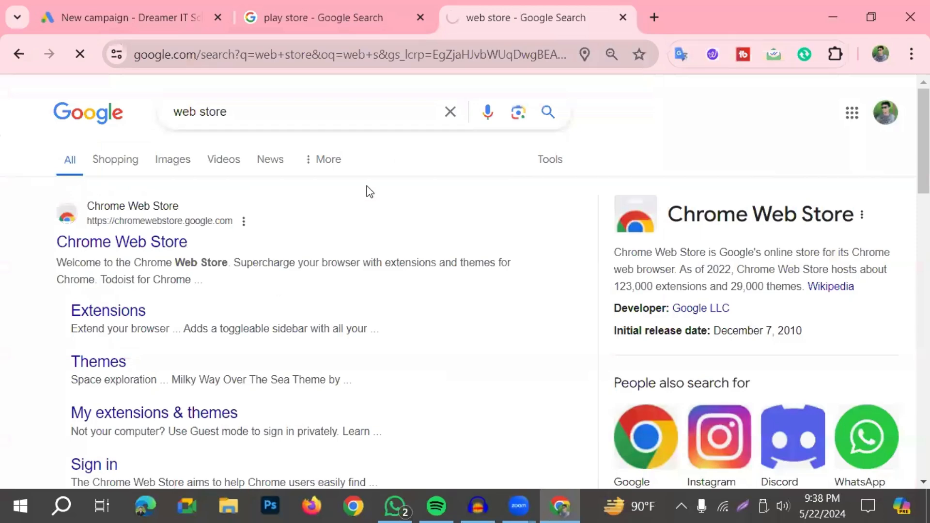
pyautogui.click(121, 241)
pyautogui.scroll(-5, 121, 243)
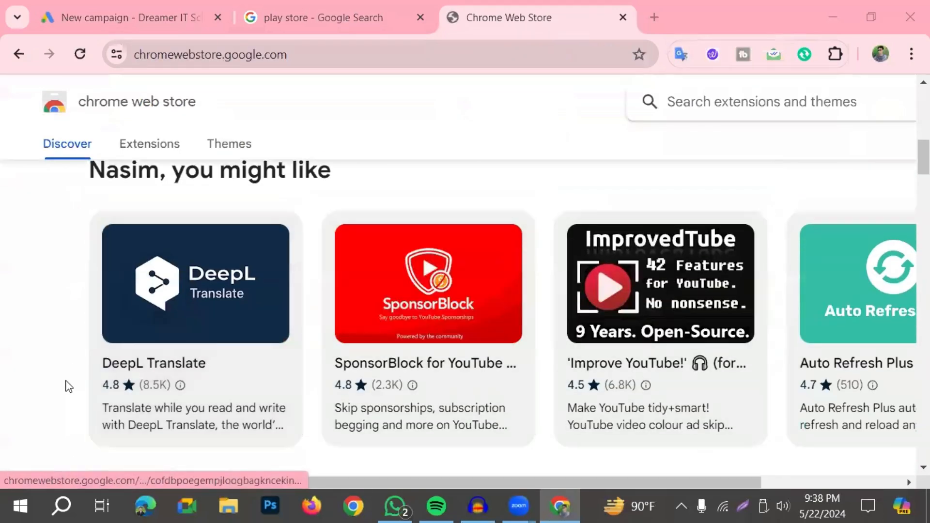
pyautogui.scroll(-5, 63, 388)
pyautogui.scroll(-6, 403, 373)
pyautogui.scroll(-8, 173, 350)
pyautogui.scroll(5, 443, 342)
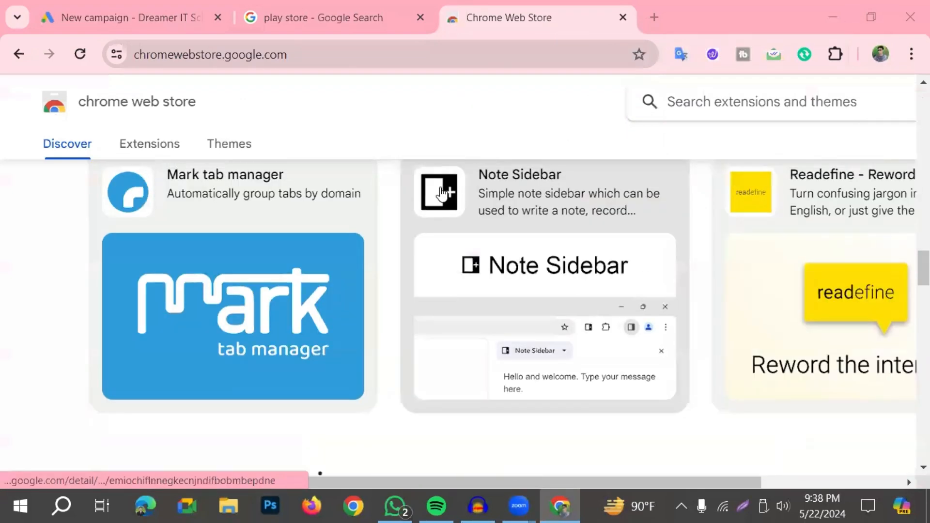
pyautogui.scroll(5, 441, 194)
# Go back to the play store results, open Android Apps on Google Play and view the Facebook app's page.
pyautogui.click(320, 26)
pyautogui.click(189, 244)
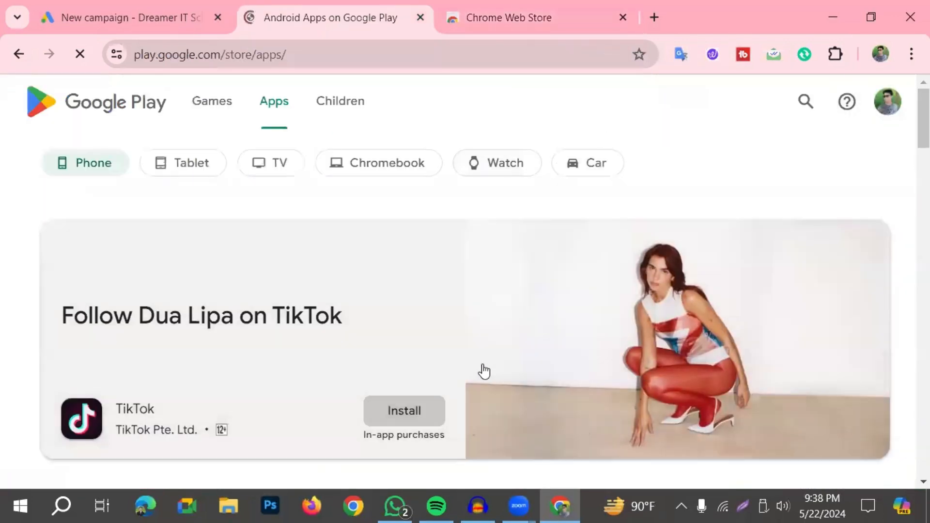
pyautogui.scroll(-6, 204, 417)
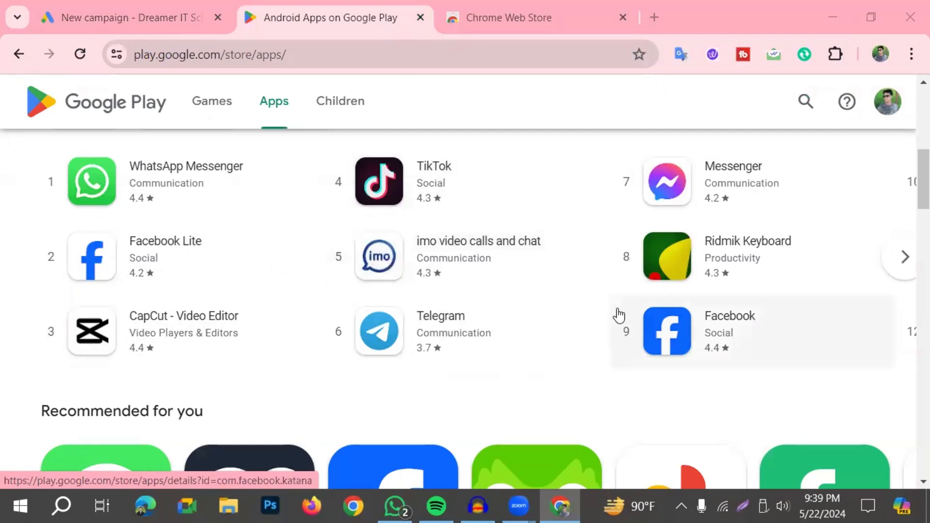
pyautogui.click(655, 345)
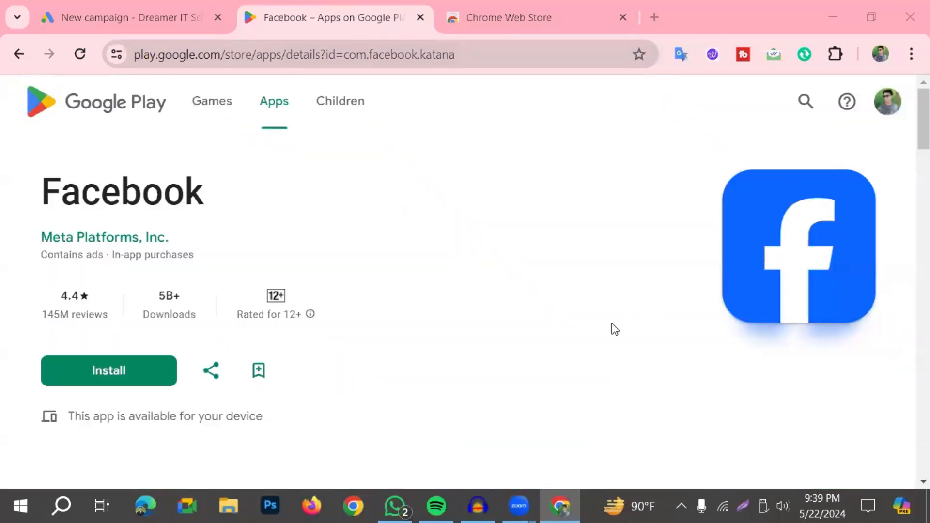
# Mark the Facebook app page's URL with a red box and an arrow in a screenshot overlay, and discard it.
pyautogui.click(749, 506)
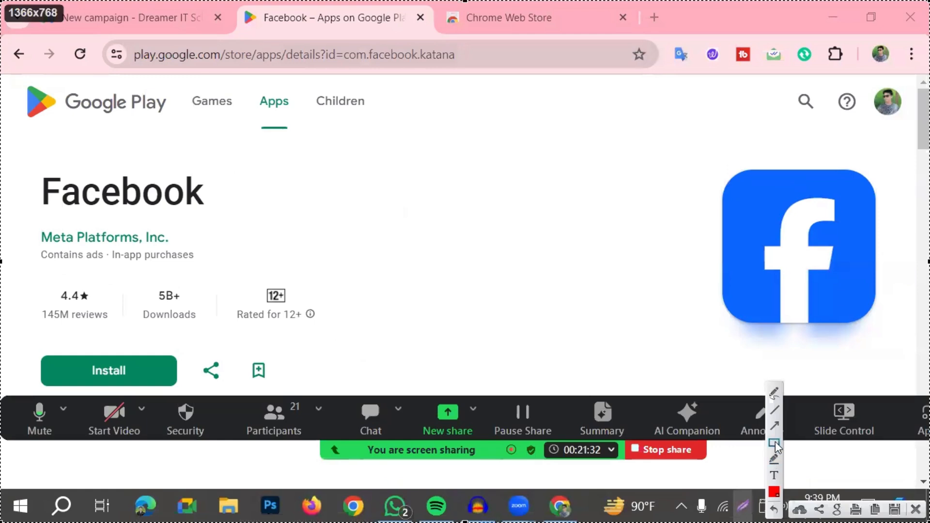
pyautogui.moveTo(122, 48)
pyautogui.mouseDown()
pyautogui.moveTo(291, 92)
pyautogui.moveTo(475, 75)
pyautogui.mouseUp()
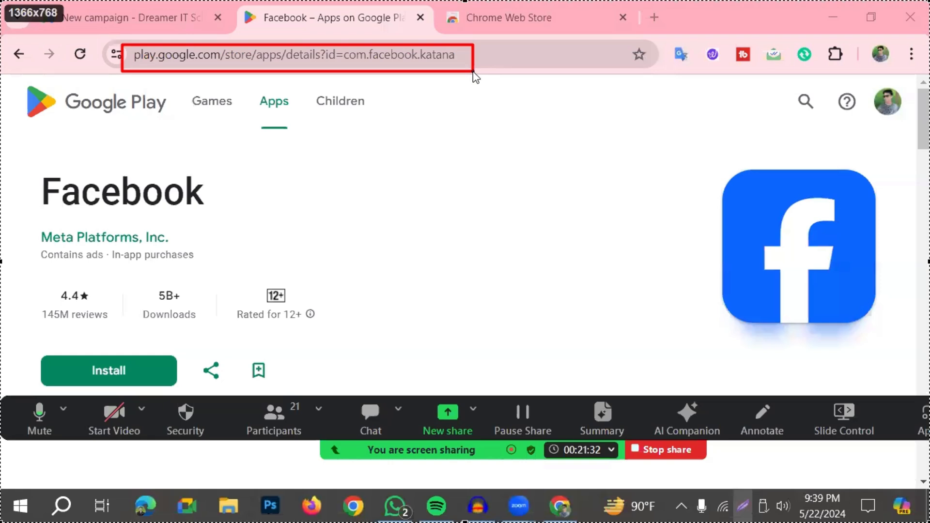
pyautogui.moveTo(476, 77); pyautogui.dragTo(476, 77)
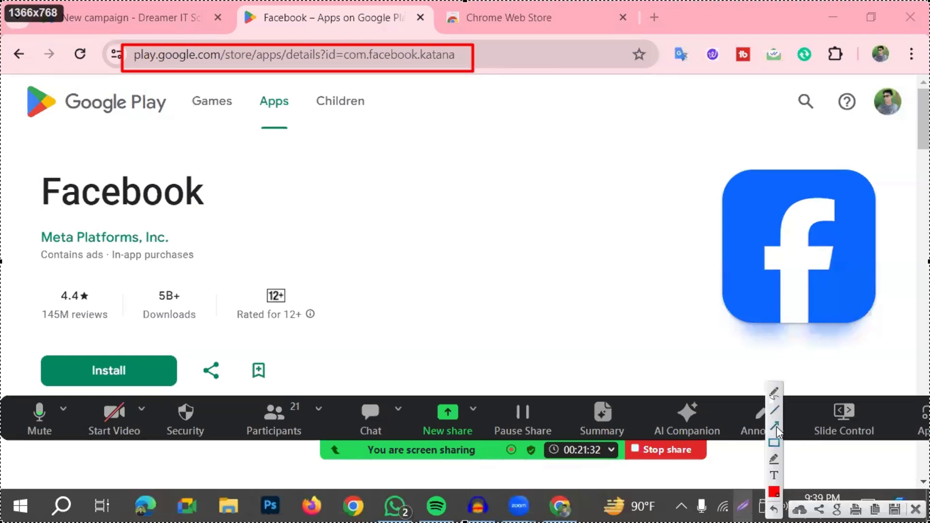
pyautogui.moveTo(507, 310); pyautogui.dragTo(408, 82)
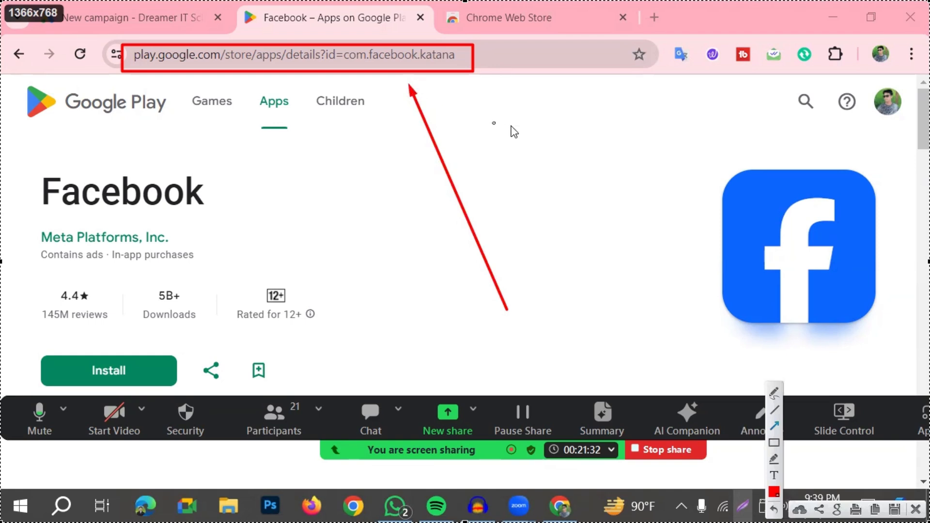
pyautogui.press('Escape')
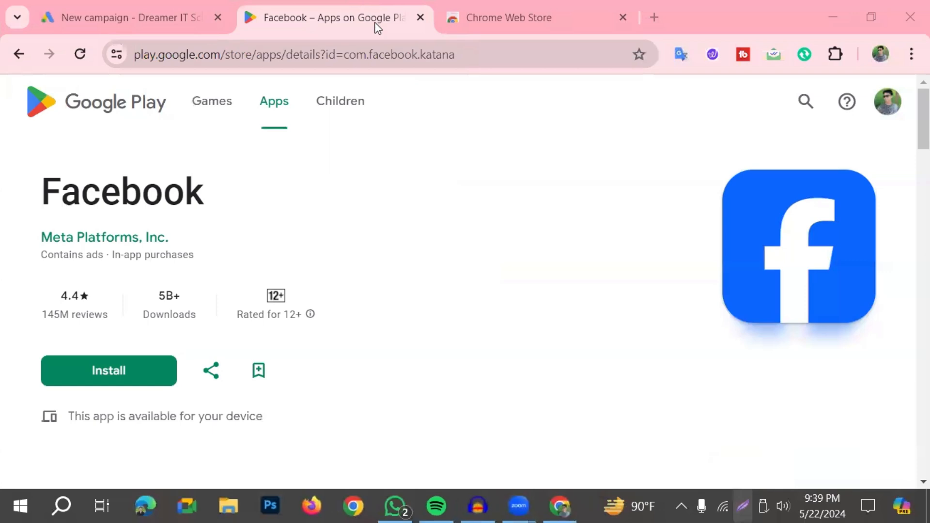
# Copy the Facebook app page's Google Play URL and return to the Google Ads new campaign page.
pyautogui.click(393, 56)
pyautogui.hotkey('ctrl', 'c')
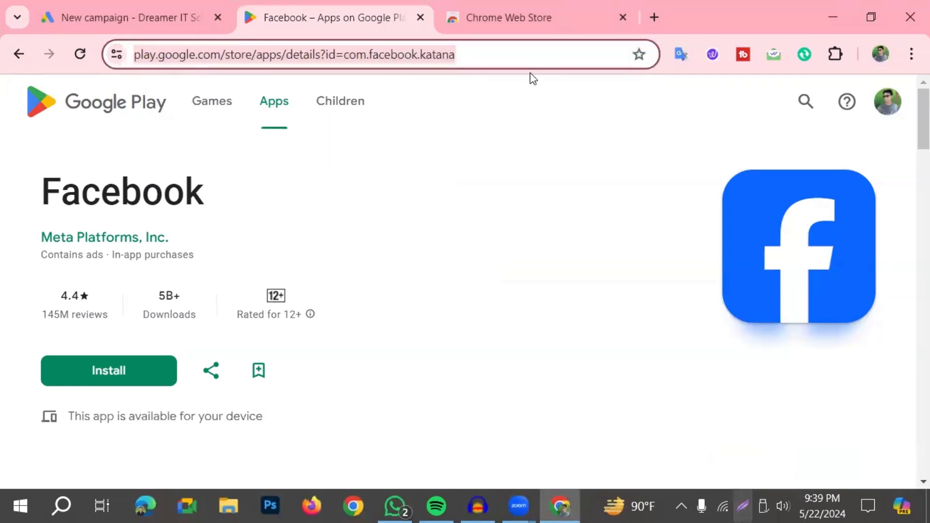
pyautogui.click(100, 14)
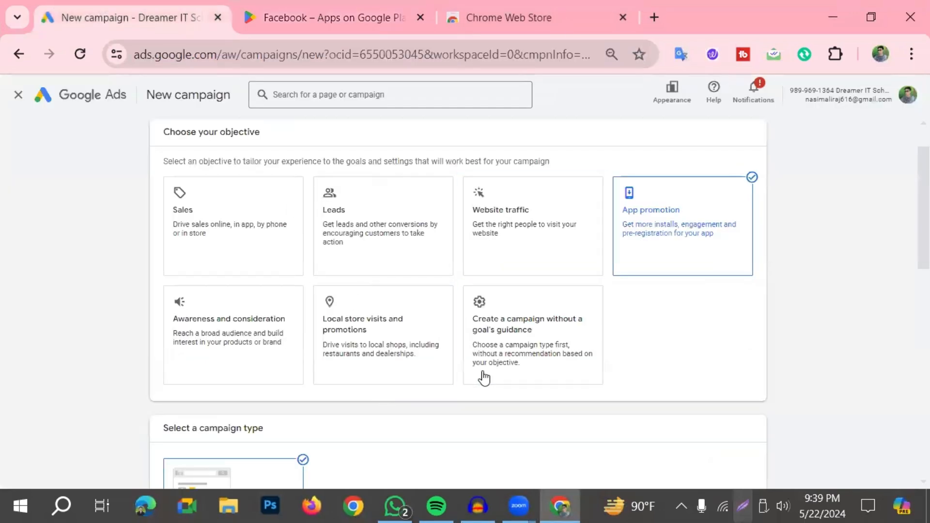
# In a screenshot overlay, box the App installs subtype in red and draw arrows to App engagement, its 50K installs requirement and App pre-registration.
pyautogui.scroll(-3, 376, 391)
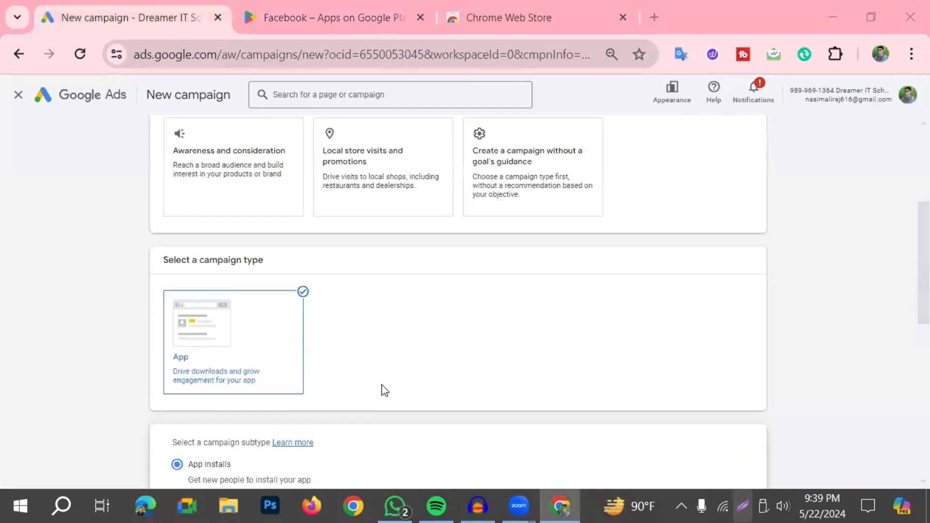
pyautogui.scroll(-3, 255, 346)
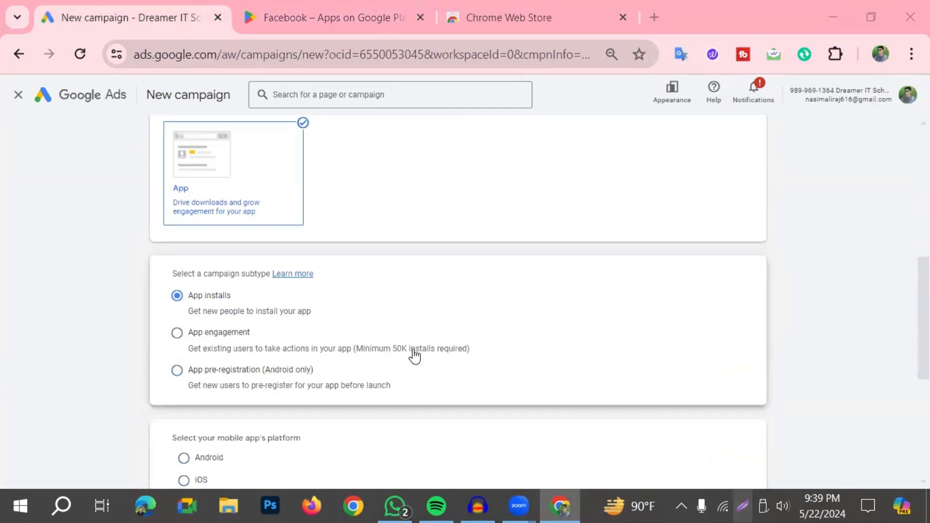
pyautogui.scroll(2, 380, 318)
pyautogui.scroll(-2, 300, 303)
pyautogui.click(774, 439)
pyautogui.moveTo(151, 282)
pyautogui.mouseDown()
pyautogui.moveTo(209, 326)
pyautogui.moveTo(330, 320)
pyautogui.mouseUp()
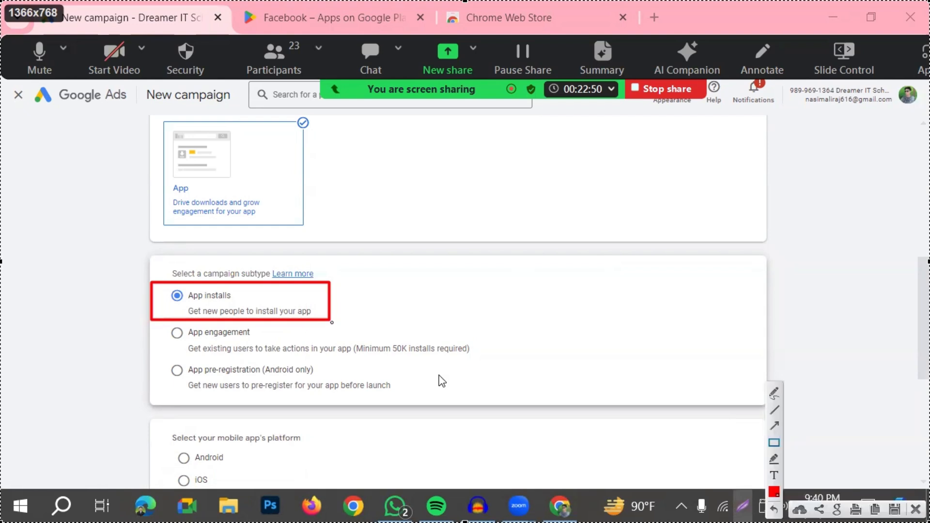
pyautogui.click(775, 425)
pyautogui.moveTo(451, 445)
pyautogui.mouseDown()
pyautogui.moveTo(239, 349)
pyautogui.moveTo(196, 298)
pyautogui.moveTo(224, 343)
pyautogui.mouseUp()
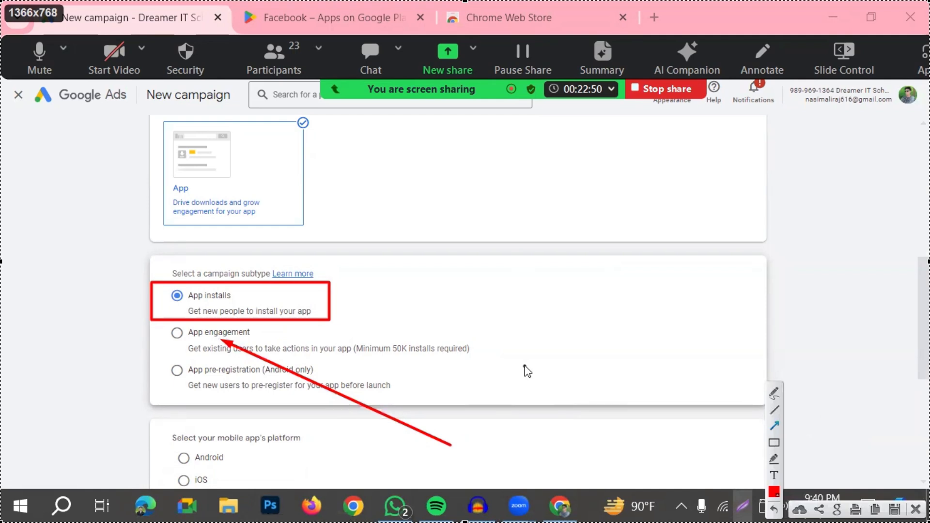
pyautogui.moveTo(405, 446)
pyautogui.mouseDown()
pyautogui.moveTo(391, 357)
pyautogui.moveTo(401, 357)
pyautogui.mouseUp()
pyautogui.moveTo(209, 446); pyautogui.dragTo(225, 382)
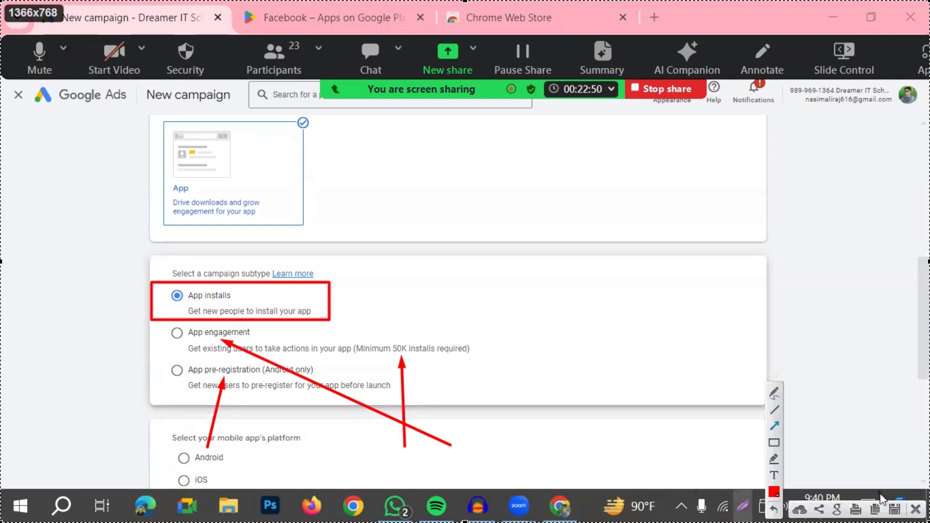
# Discard the screenshot annotations and select Android as the mobile app's platform.
pyautogui.click(916, 510)
pyautogui.scroll(-1, 380, 437)
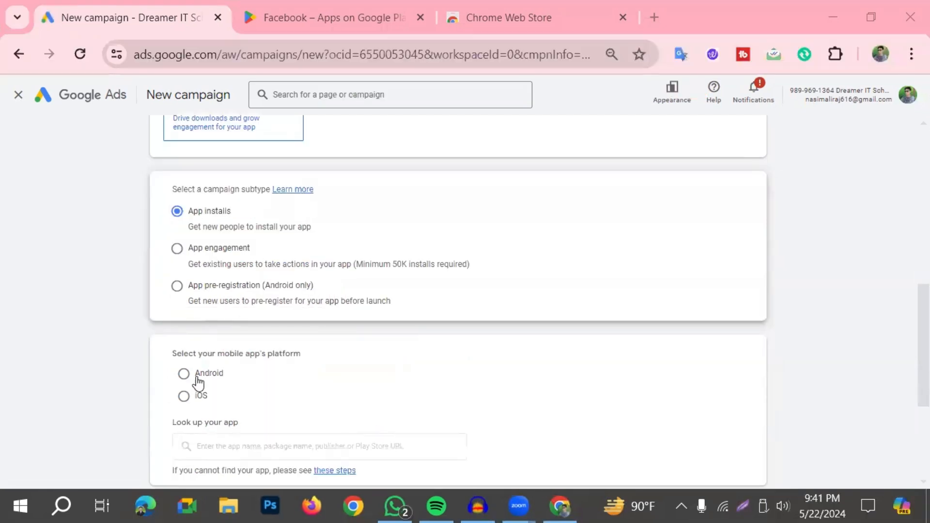
pyautogui.click(189, 375)
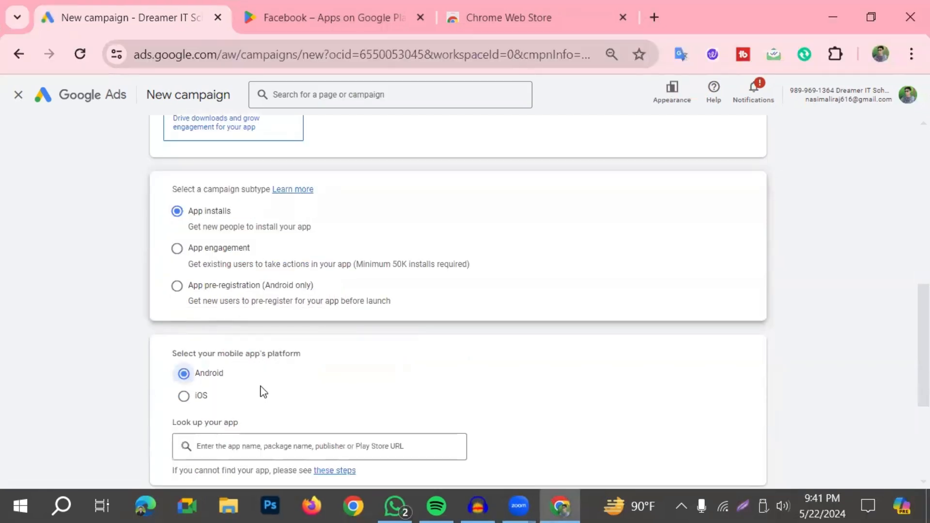
# Mark the Android platform option with a red box in a screenshot overlay, and discard it.
pyautogui.click(743, 506)
pyautogui.click(774, 442)
pyautogui.moveTo(147, 363); pyautogui.dragTo(241, 382)
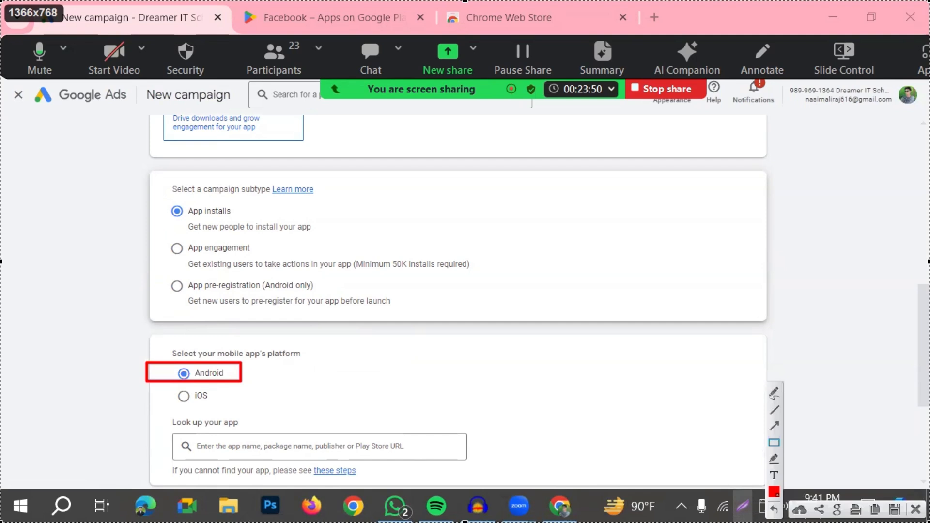
pyautogui.click(915, 509)
# Look up the app by the name "facebook" and choose the Facebook app (com.facebook.katana).
pyautogui.click(355, 449)
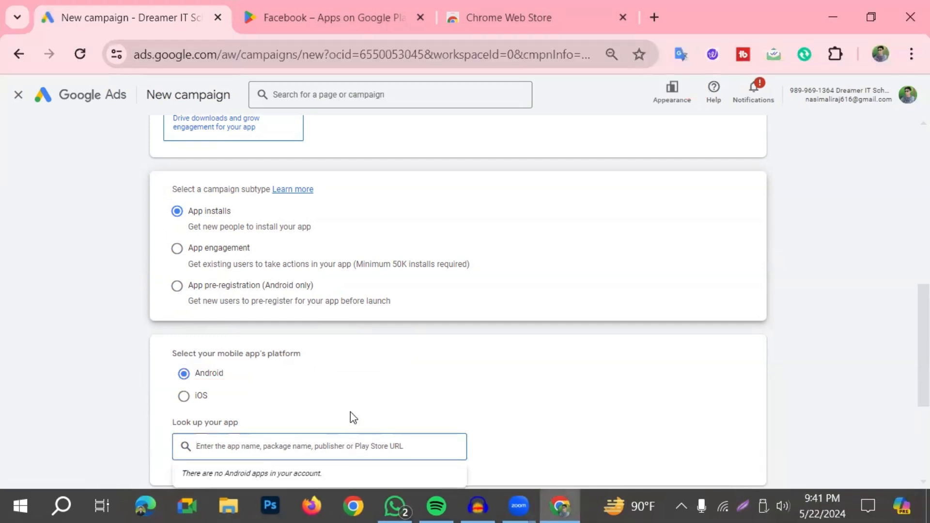
pyautogui.scroll(-1, 350, 412)
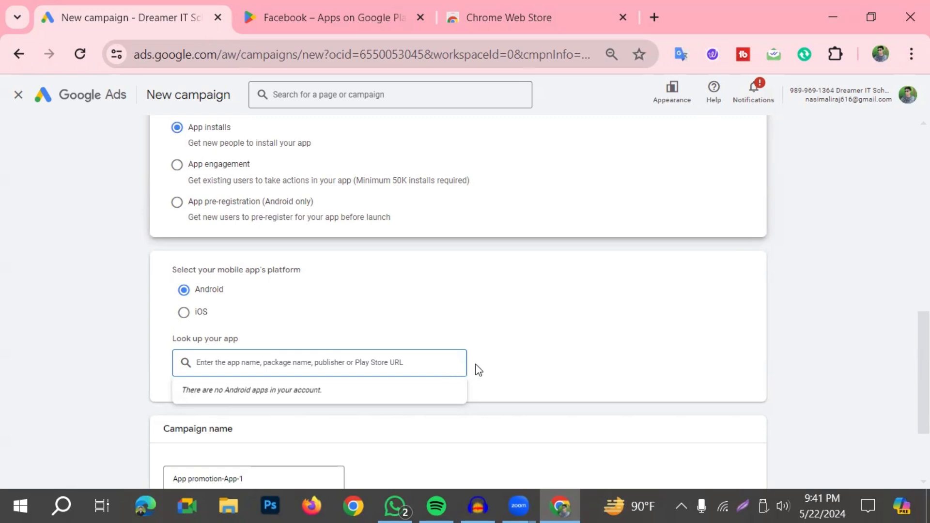
pyautogui.write('facebook')
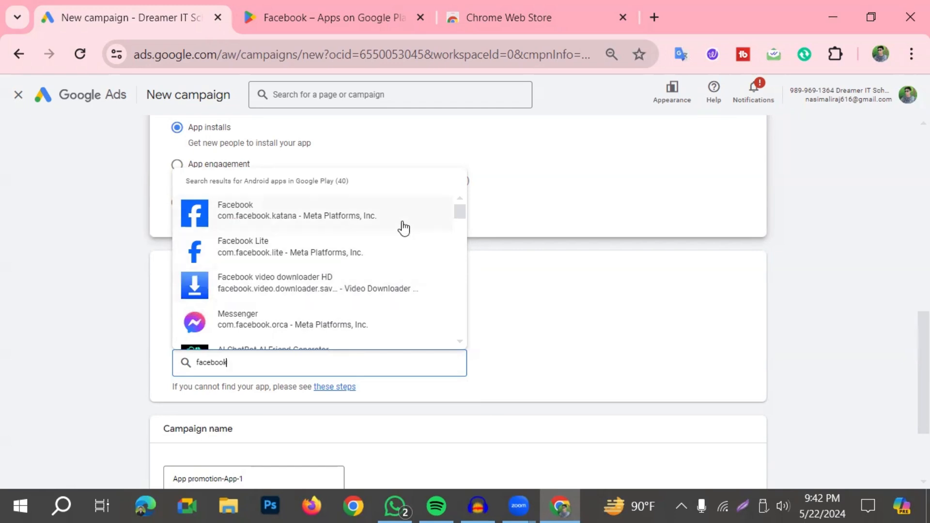
pyautogui.click(297, 212)
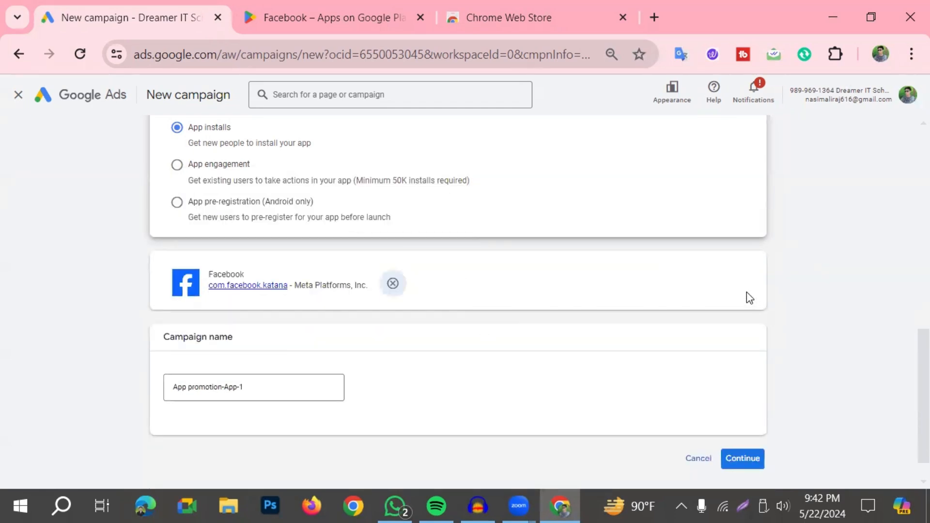
pyautogui.click(393, 284)
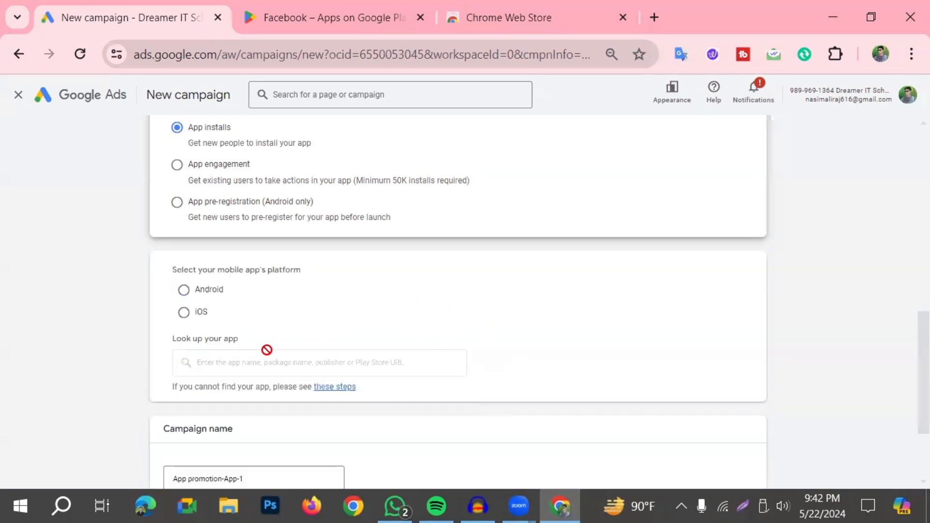
pyautogui.click(184, 291)
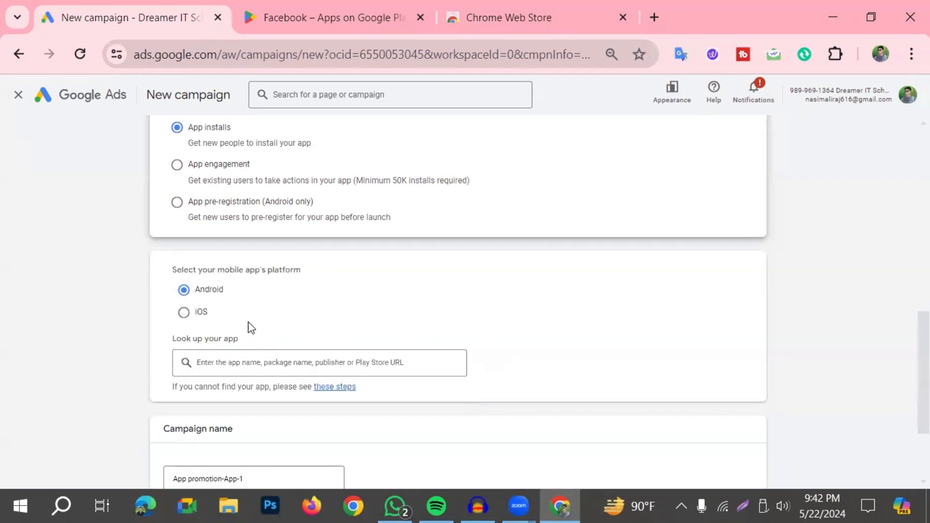
pyautogui.click(222, 356)
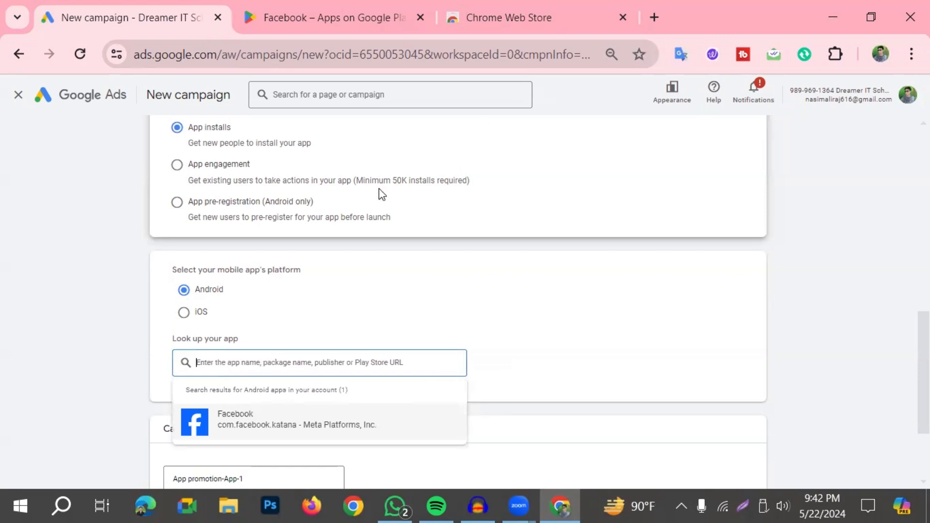
pyautogui.click(334, 17)
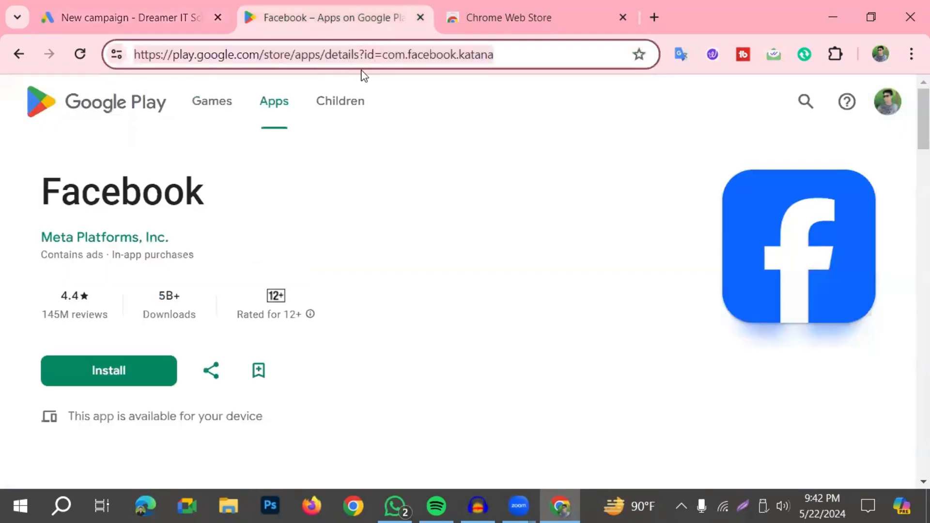
pyautogui.click(197, 17)
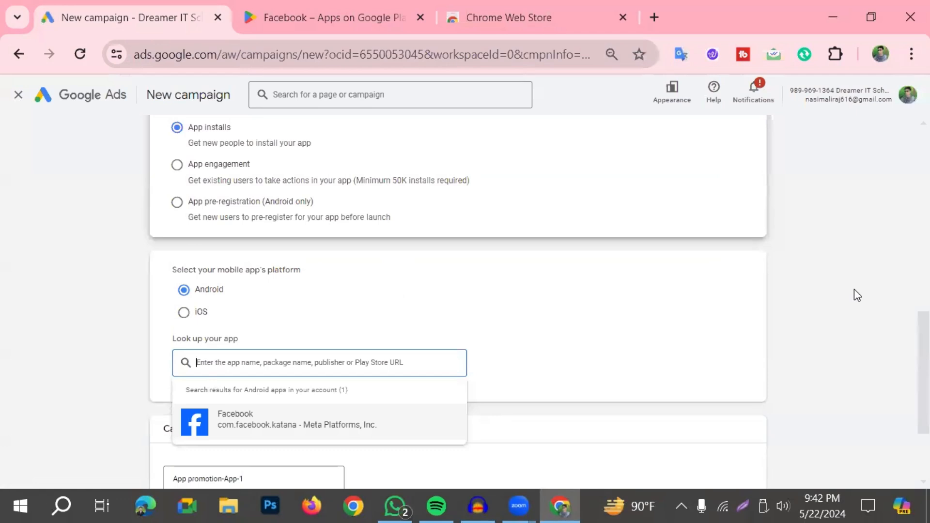
pyautogui.hotkey('ctrl', 'v')
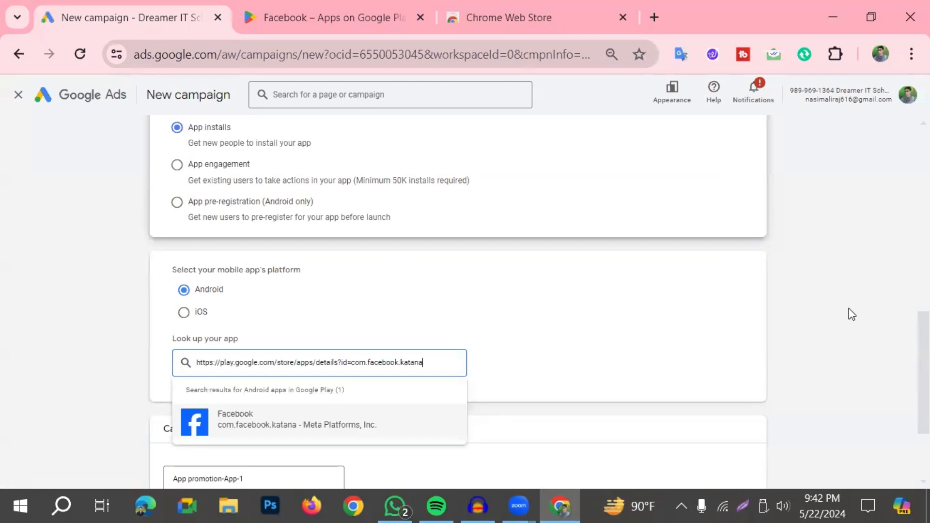
pyautogui.click(249, 429)
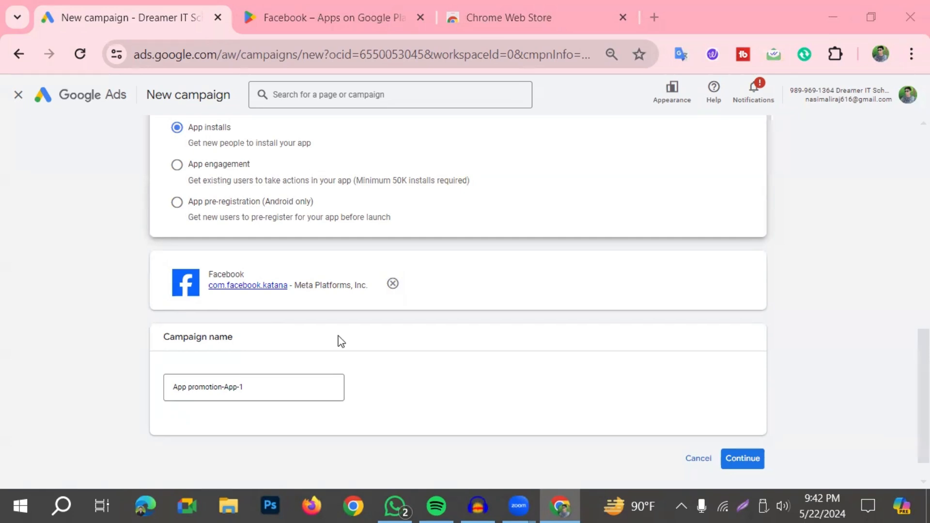
# View the Snapchat app's Google Play page from the similar apps on the Facebook page, and return to the new campaign page.
pyautogui.hotkey('ctrl', 'Tab')
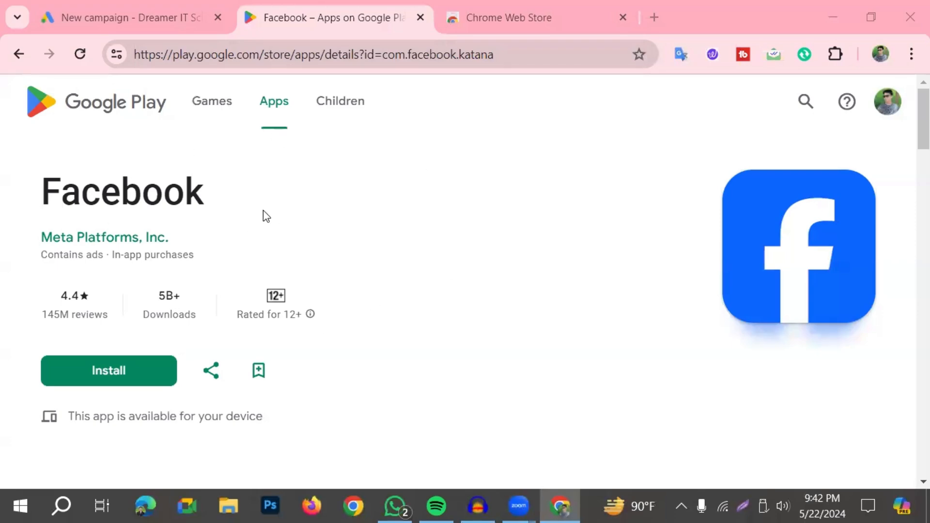
pyautogui.scroll(-10, 345, 263)
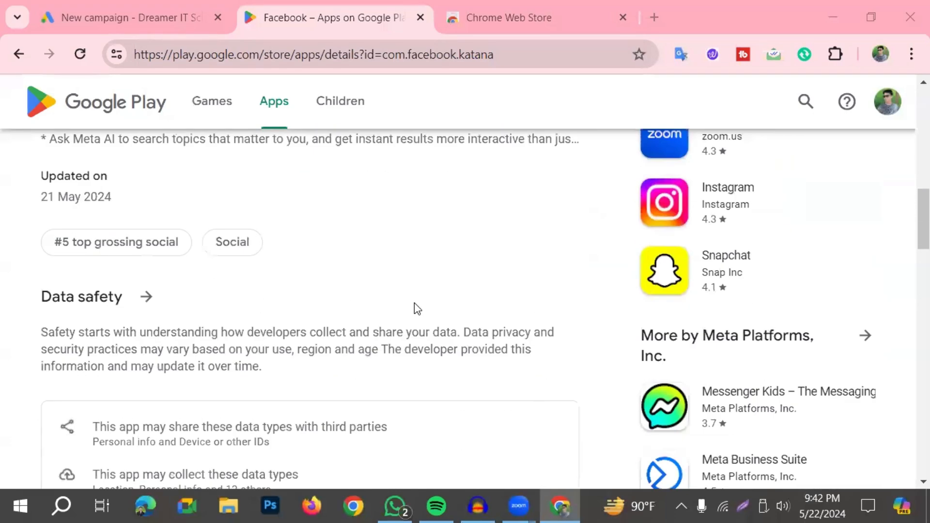
pyautogui.scroll(1, 734, 316)
pyautogui.click(732, 291)
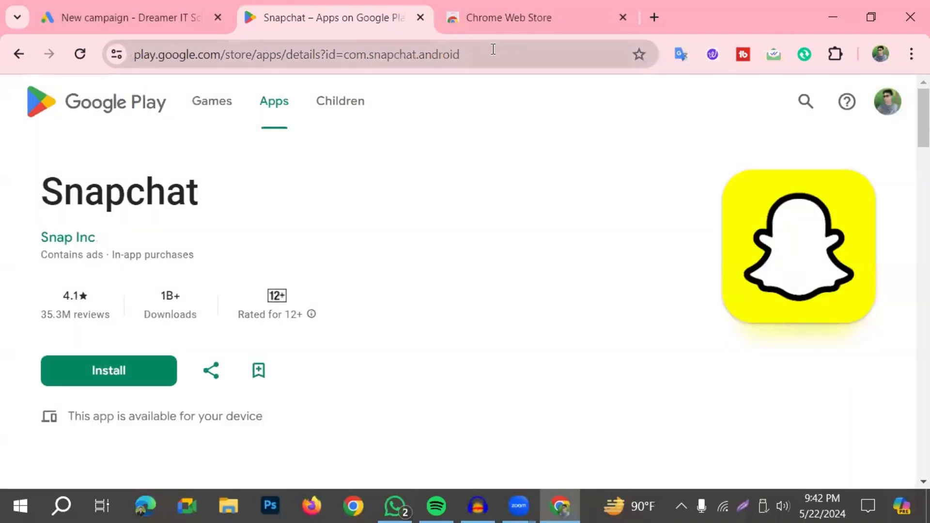
pyautogui.click(137, 48)
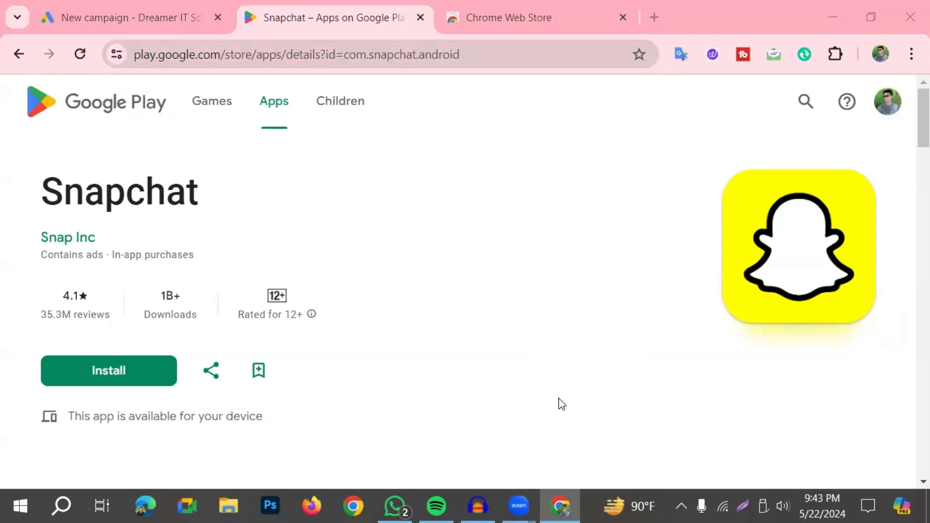
pyautogui.click(152, 20)
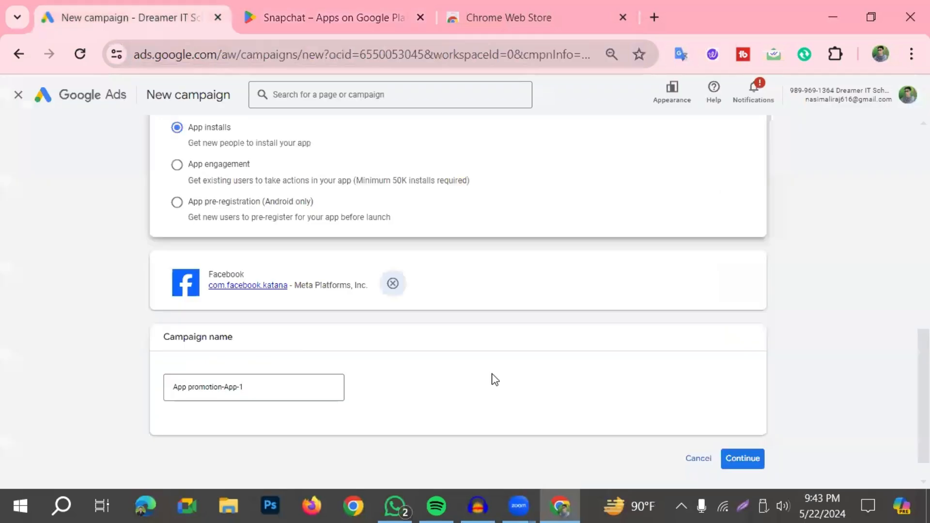
# Append "install 22 may" to the campaign name App promotion-App-1.
pyautogui.click(266, 387)
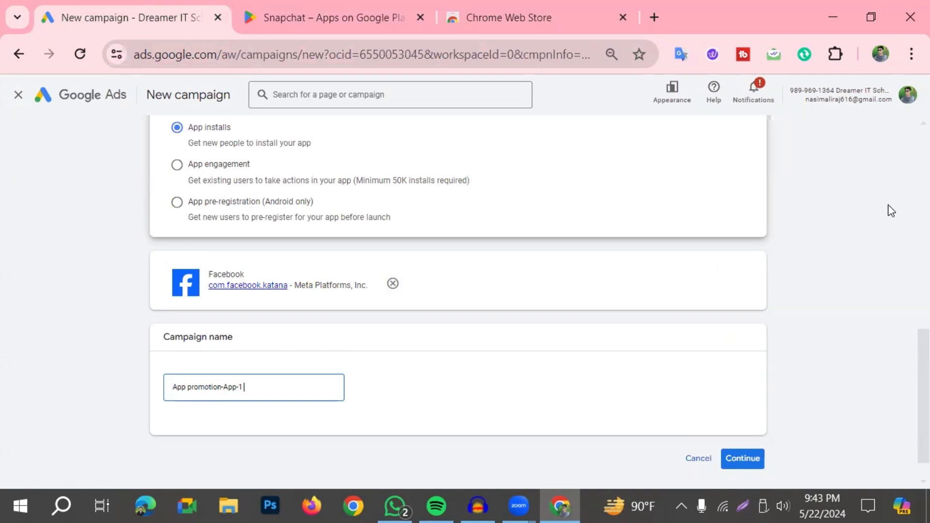
pyautogui.write('install')
pyautogui.write('22 may')
# Mark the Continue button with a red box and an arrow in a screenshot overlay, and discard it.
pyautogui.click(743, 507)
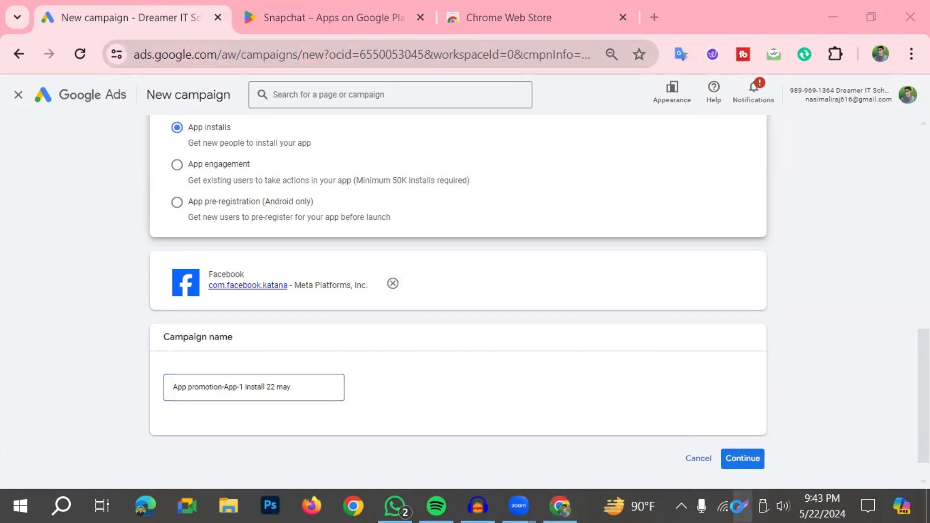
pyautogui.click(774, 443)
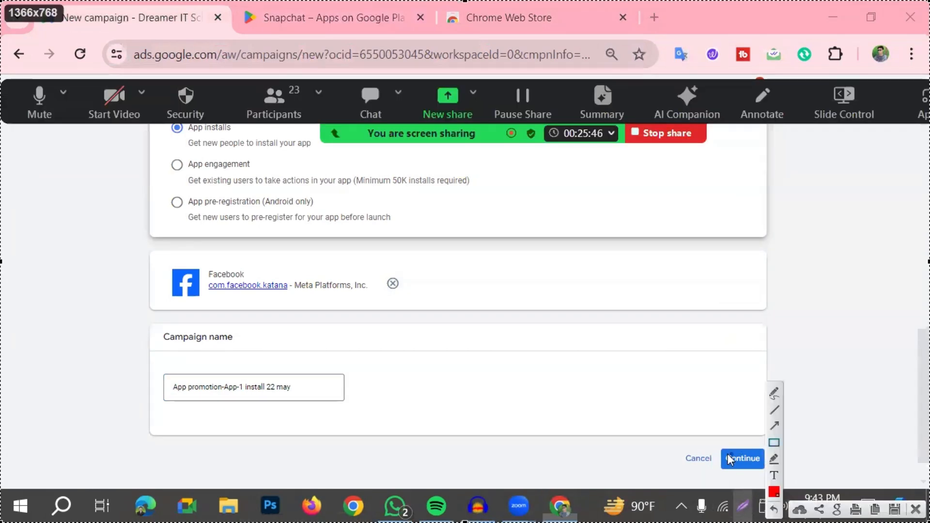
pyautogui.moveTo(719, 443)
pyautogui.mouseDown()
pyautogui.moveTo(779, 487)
pyautogui.moveTo(794, 480)
pyautogui.mouseUp()
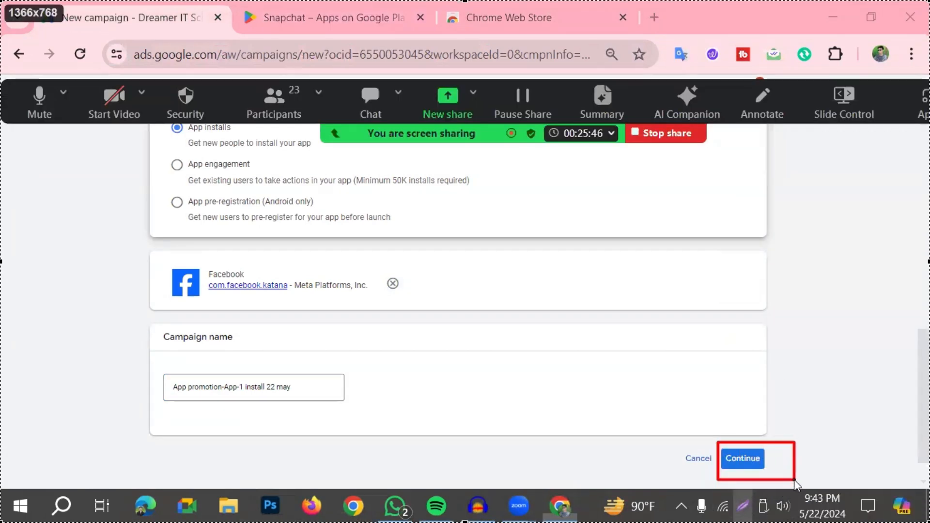
pyautogui.click(775, 425)
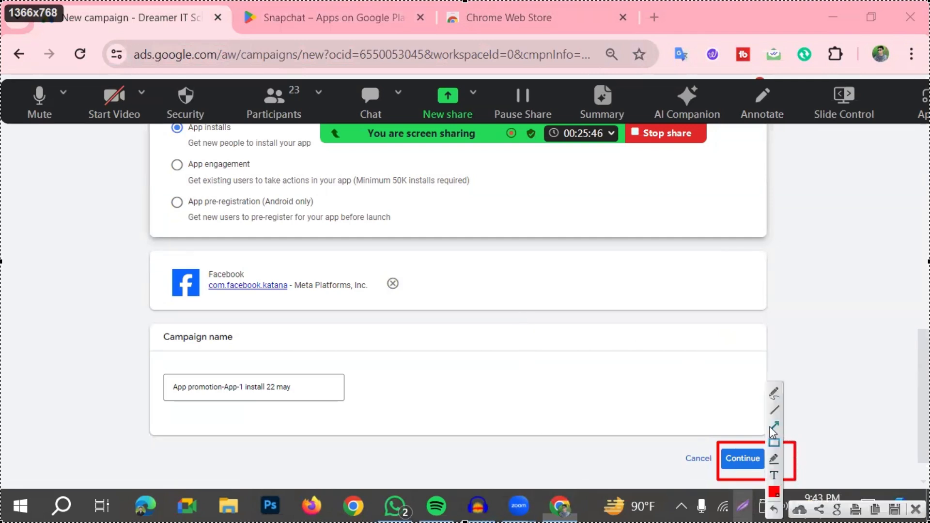
pyautogui.moveTo(471, 468); pyautogui.dragTo(710, 469)
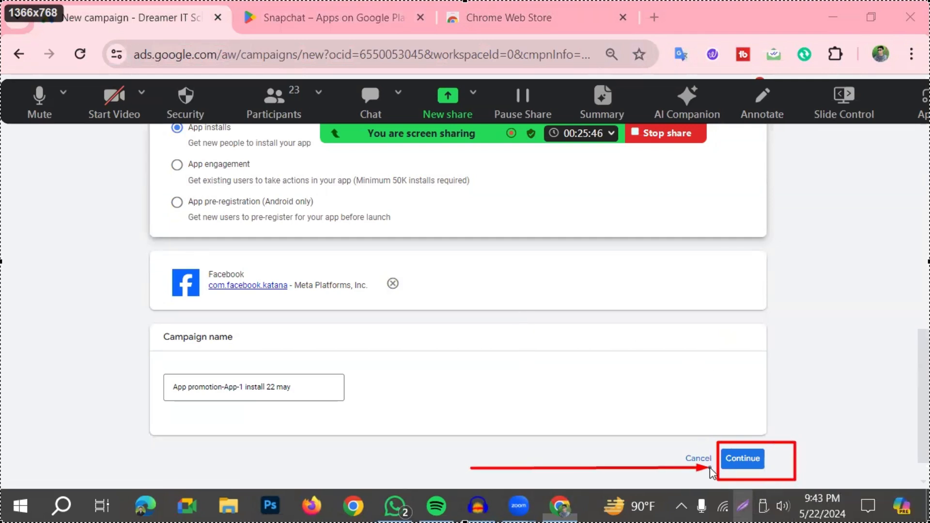
pyautogui.click(915, 507)
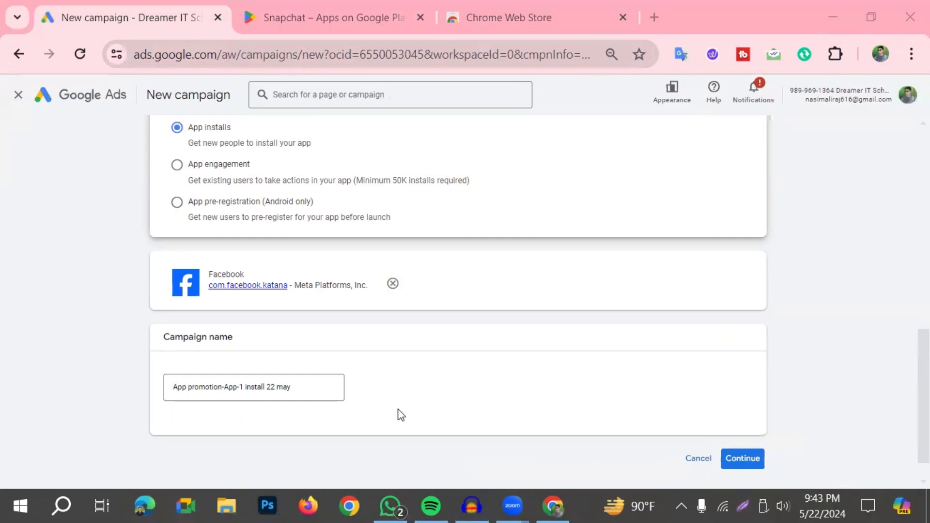
# Insert "fb" after "App" in the campaign name and continue to the campaign settings.
pyautogui.click(236, 388)
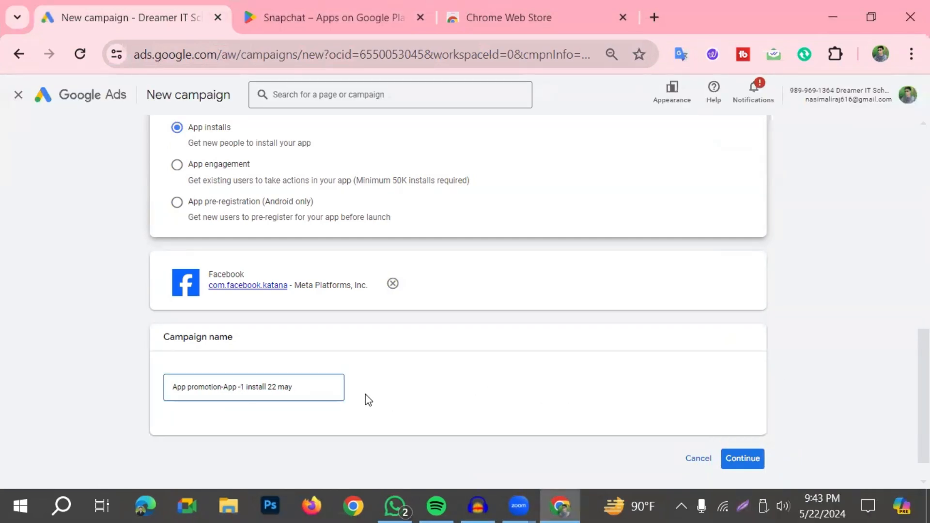
pyautogui.write('fb')
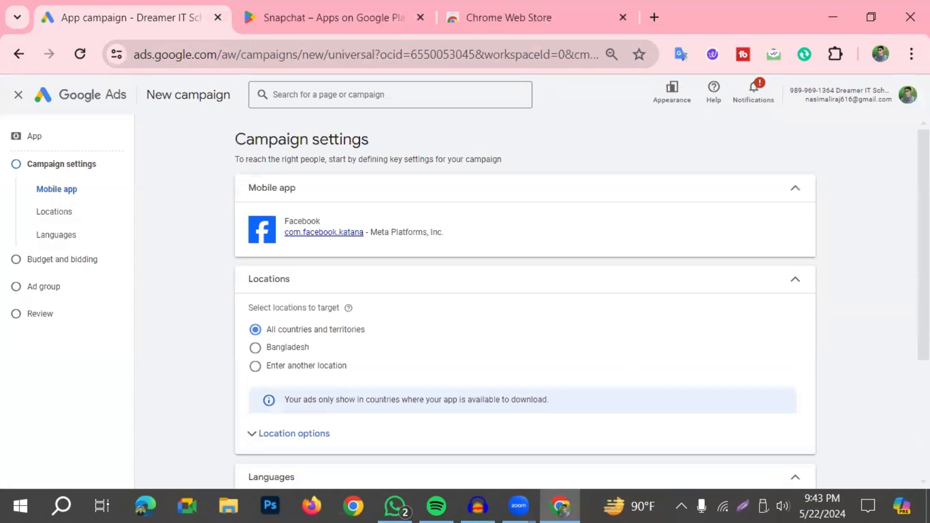
# Target Bangladesh as the campaign location, expand the location options and view the help on excluded locations.
pyautogui.moveTo(402, 508)
pyautogui.click(255, 348)
pyautogui.scroll(-2, 513, 382)
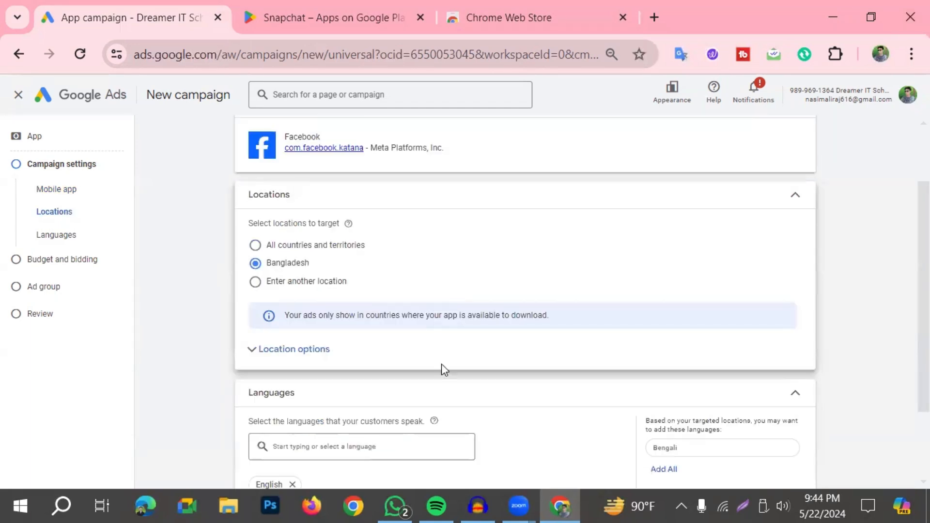
pyautogui.click(280, 349)
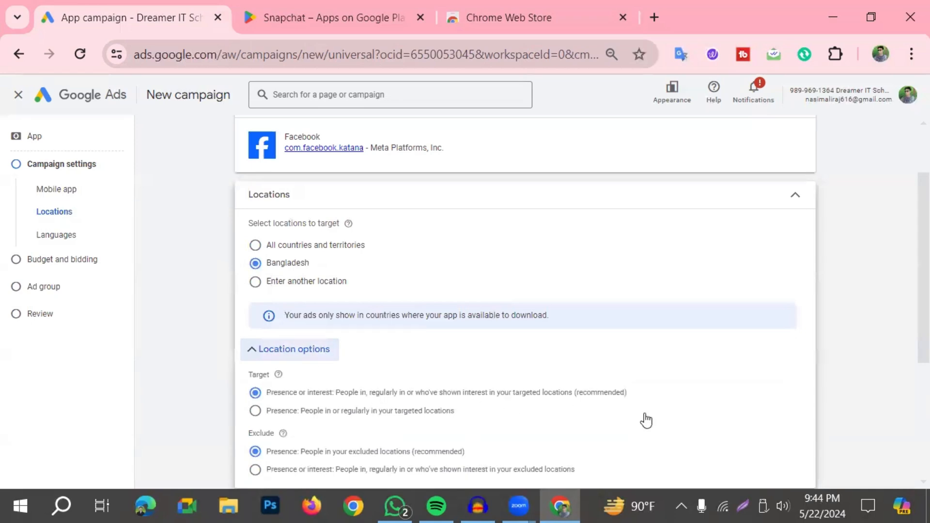
pyautogui.scroll(-2, 297, 405)
pyautogui.moveTo(285, 351)
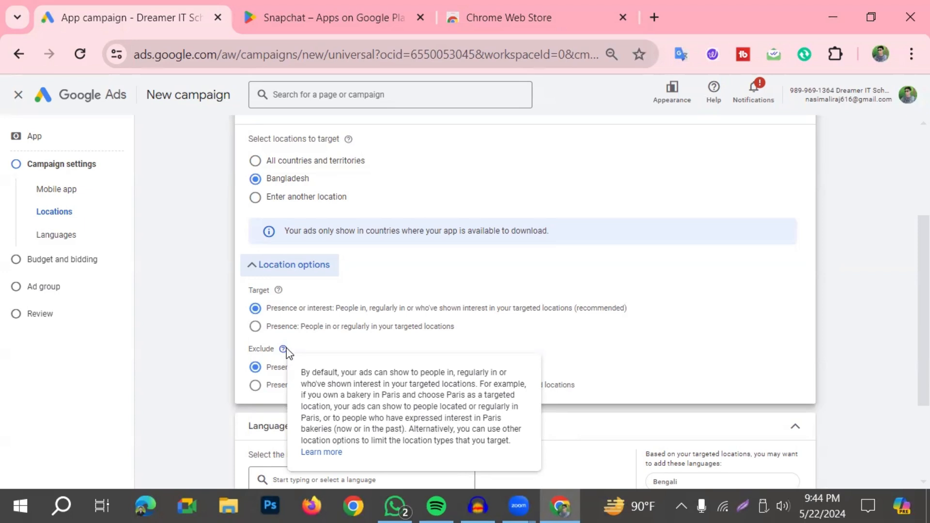
# Search Google for "bangladesh facebook users 2024" in a new tab.
pyautogui.click(651, 20)
pyautogui.write('bangladesh')
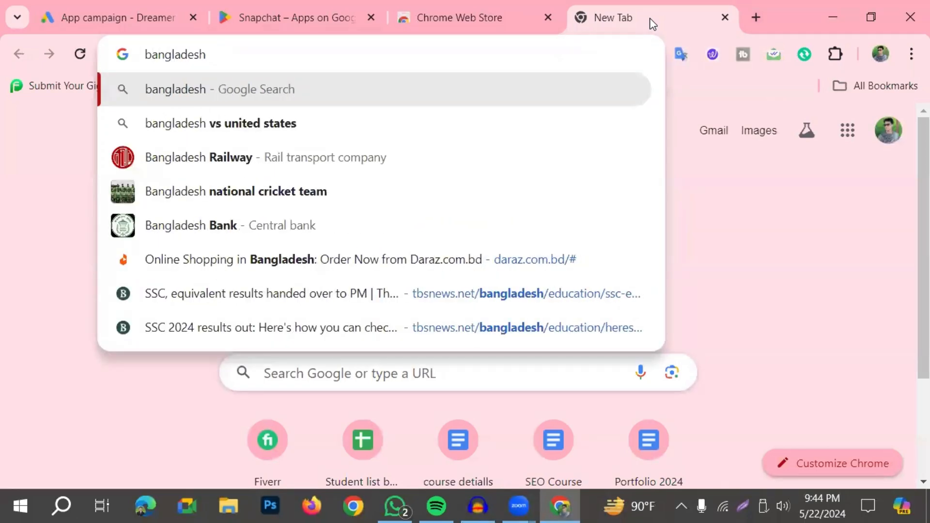
pyautogui.write(' face')
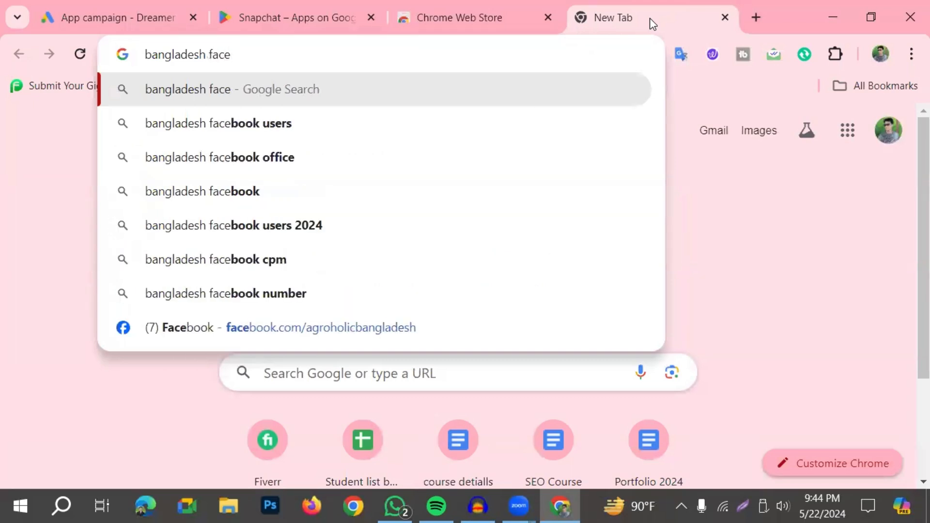
pyautogui.write('book')
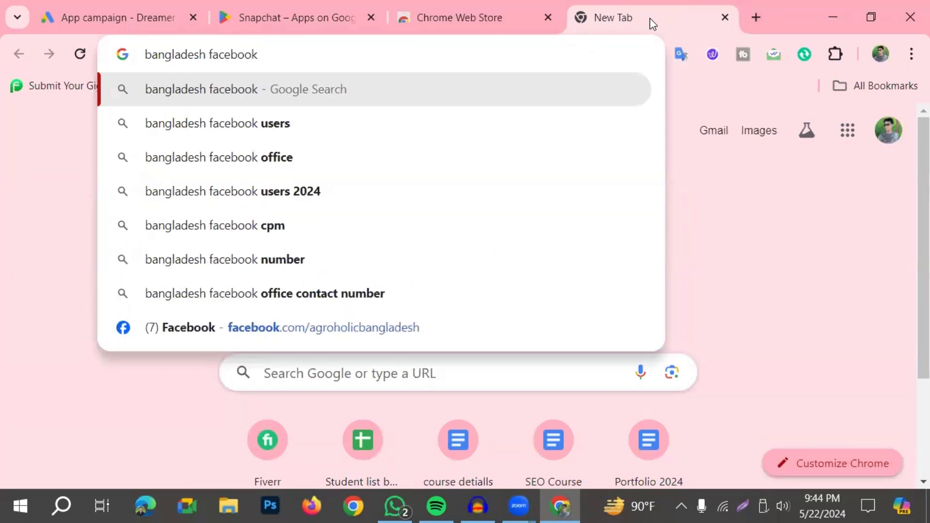
pyautogui.click(299, 191)
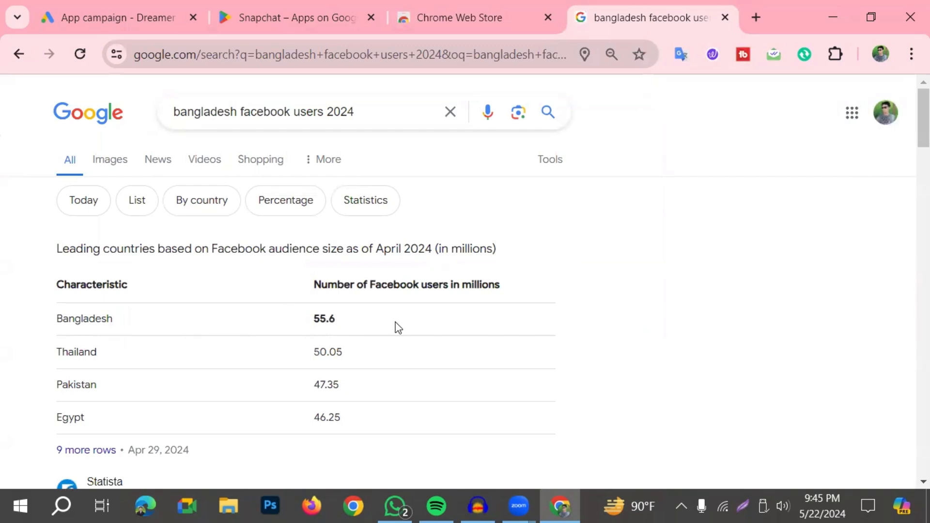
# Examine the search result's table of Facebook users by country and highlight its April 2024 date.
pyautogui.scroll(-2, 333, 316)
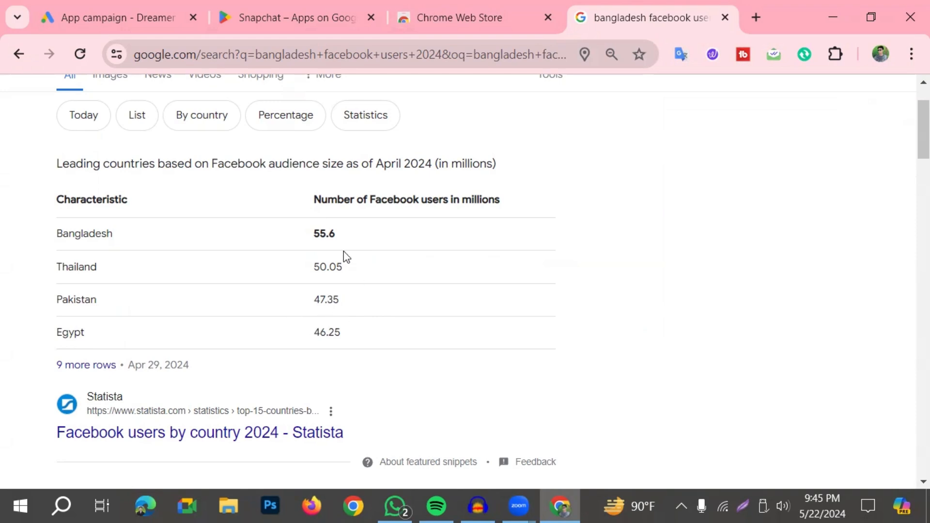
pyautogui.scroll(1, 347, 269)
pyautogui.scroll(1, 347, 269)
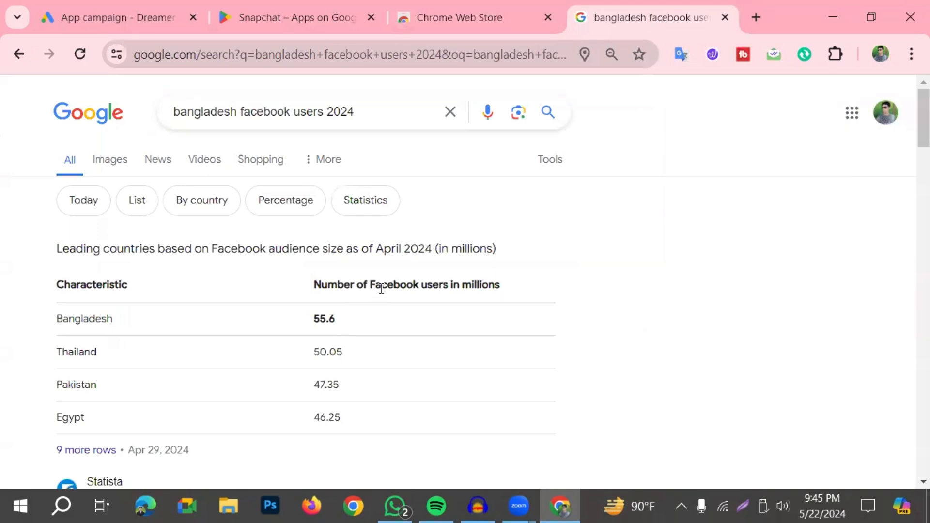
pyautogui.moveTo(382, 252); pyautogui.dragTo(444, 253)
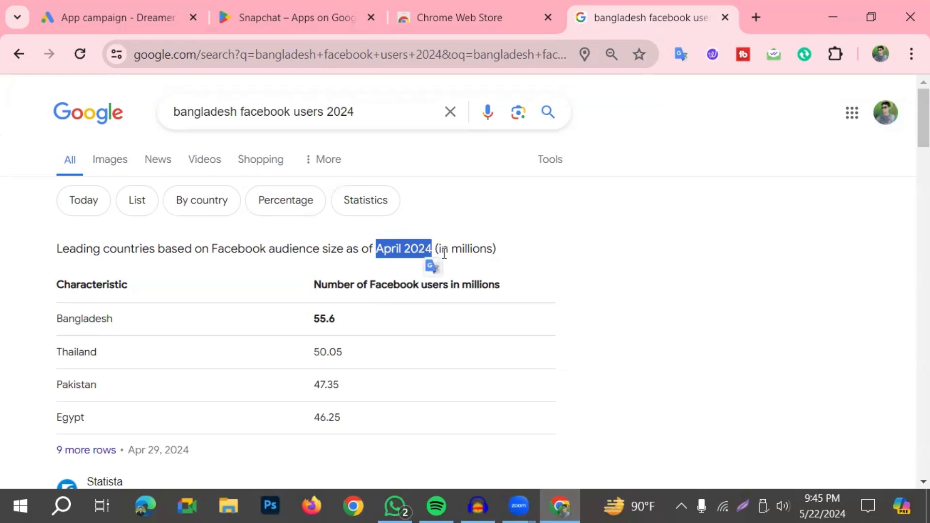
pyautogui.click(528, 269)
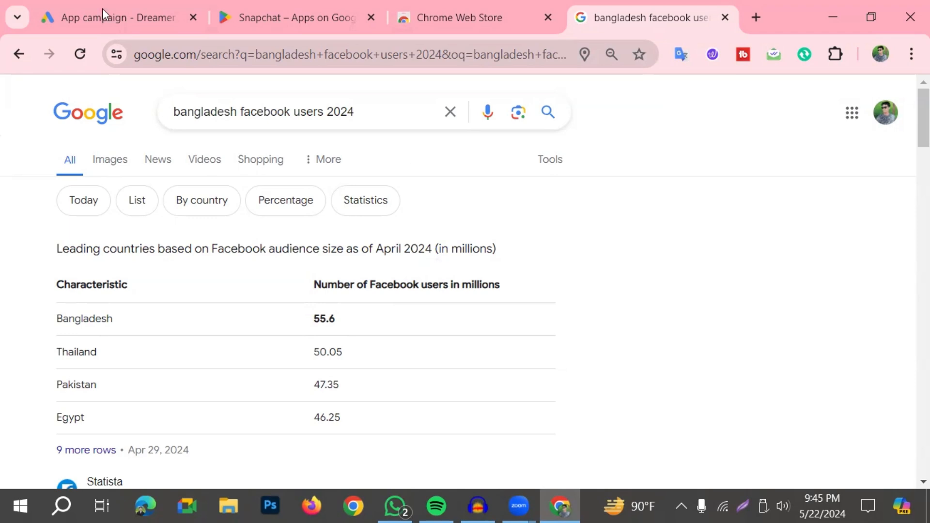
# Return to the Google Ads campaign settings and add Bengali to the languages customers speak.
pyautogui.click(142, 13)
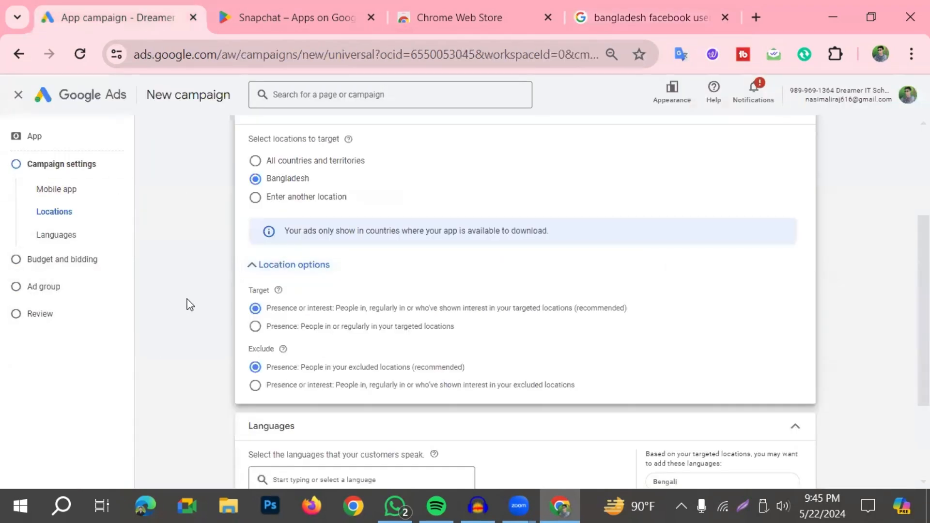
pyautogui.scroll(-3, 187, 305)
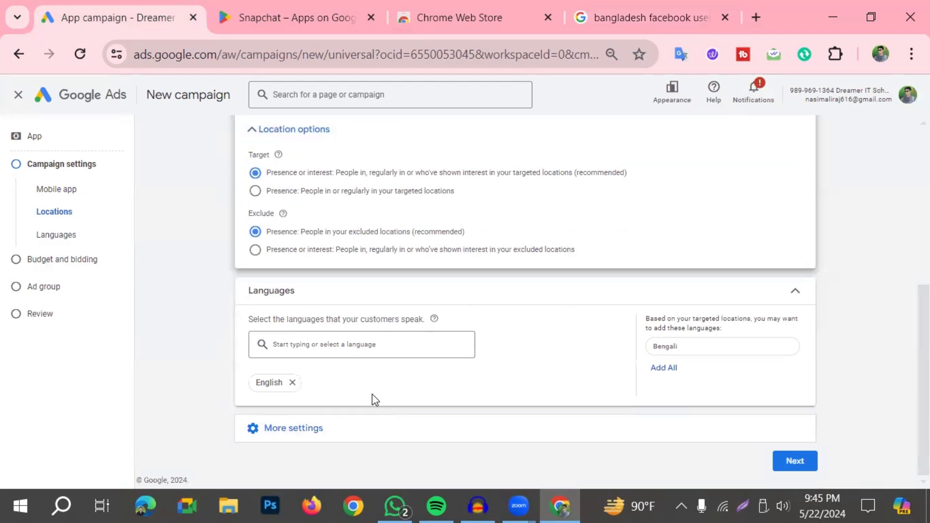
pyautogui.click(349, 348)
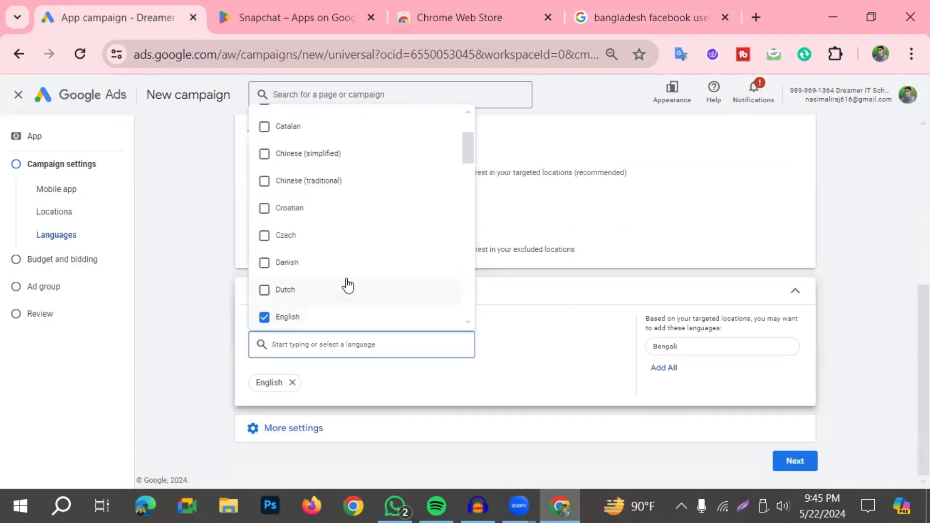
pyautogui.click(169, 312)
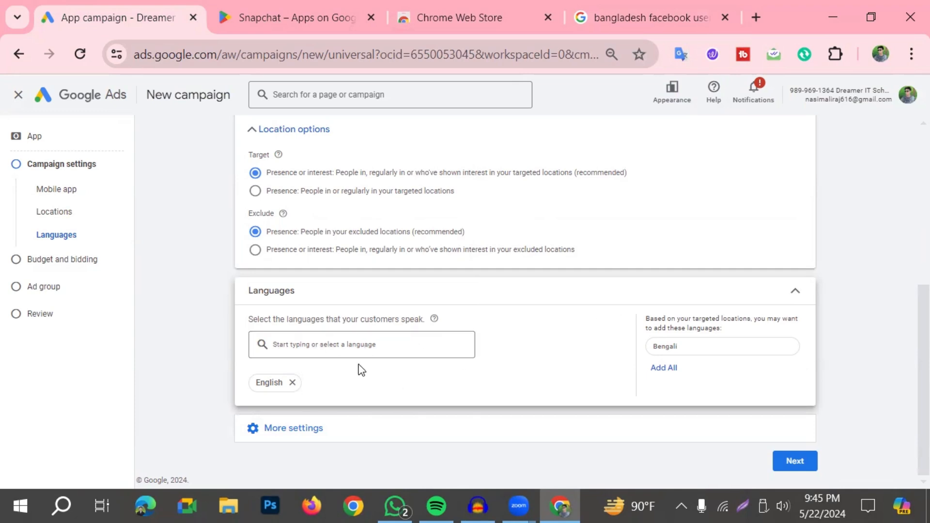
pyautogui.click(296, 345)
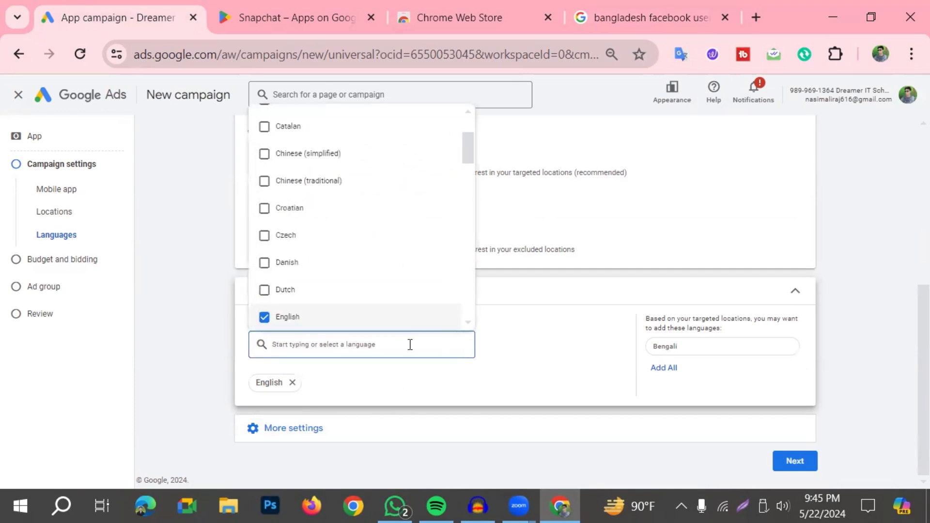
pyautogui.write('be')
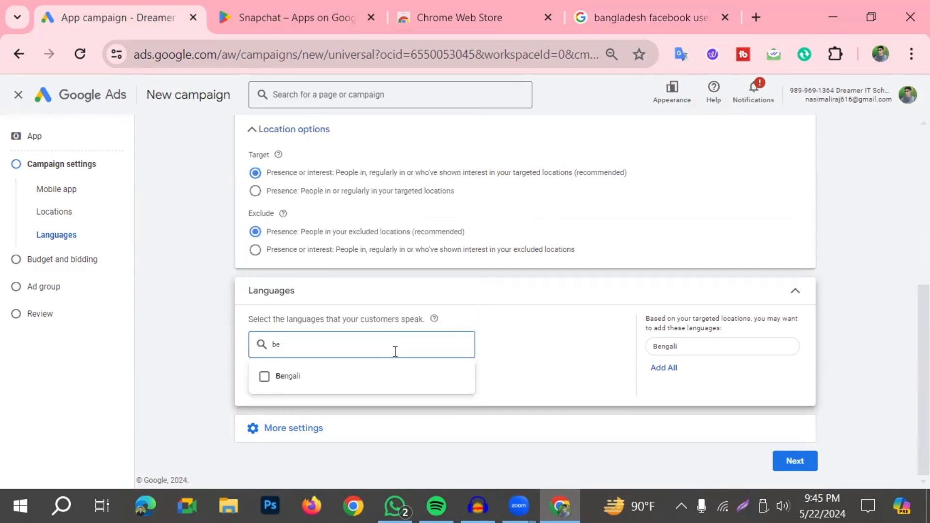
pyautogui.click(265, 378)
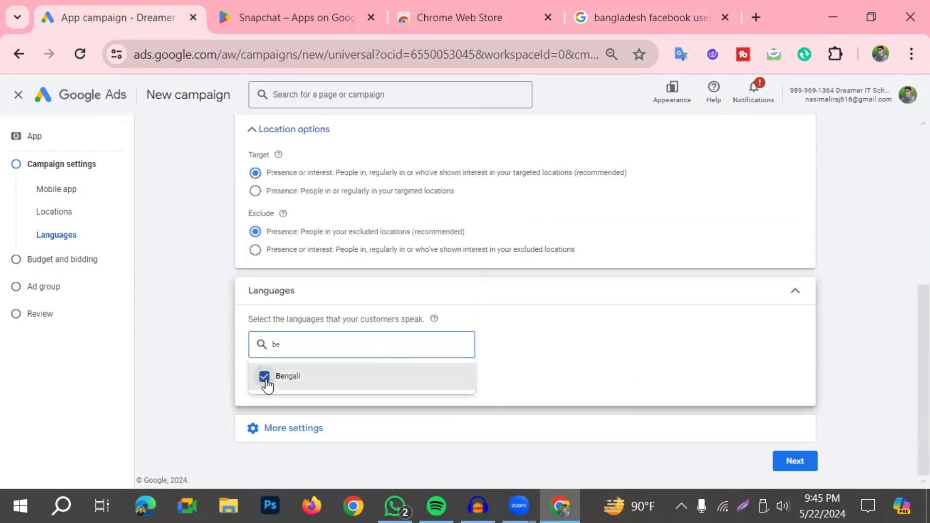
pyautogui.click(546, 347)
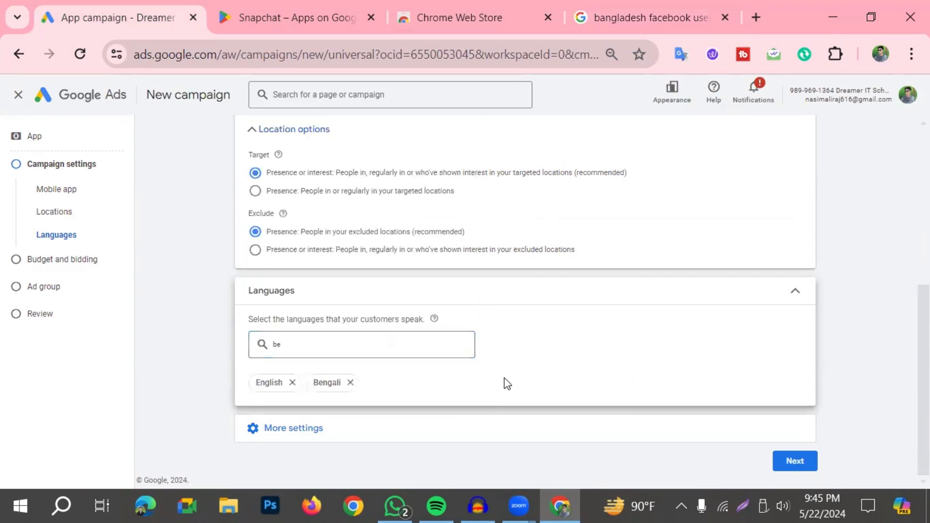
# Remove English from the campaign languages, then reopen the language settings and select English again.
pyautogui.click(293, 383)
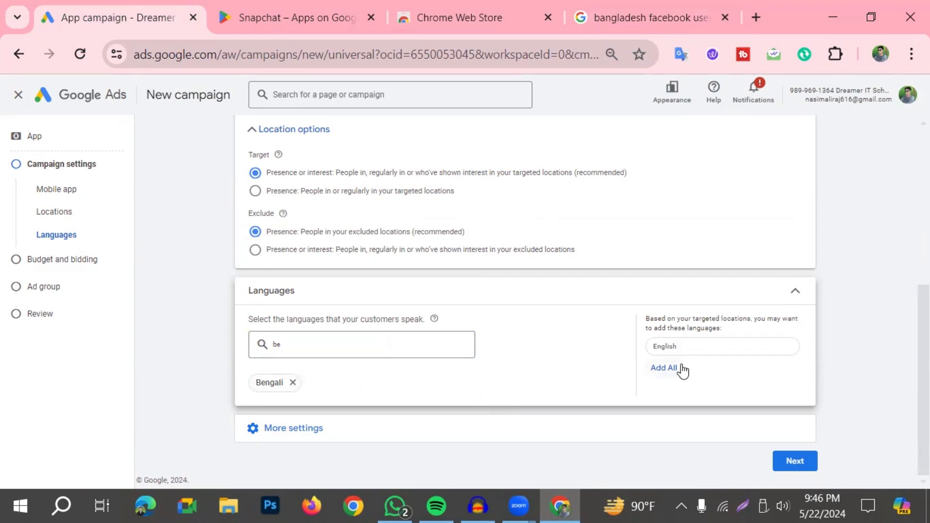
pyautogui.click(794, 305)
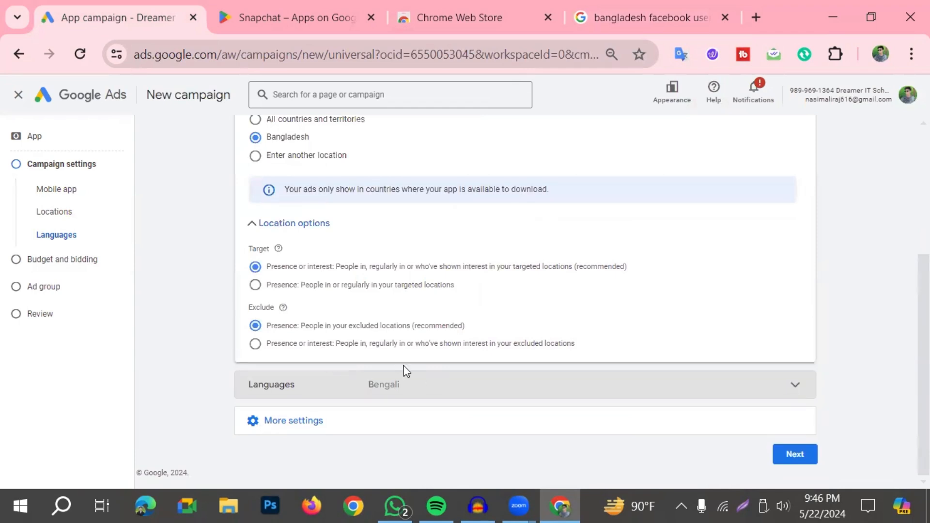
pyautogui.click(379, 388)
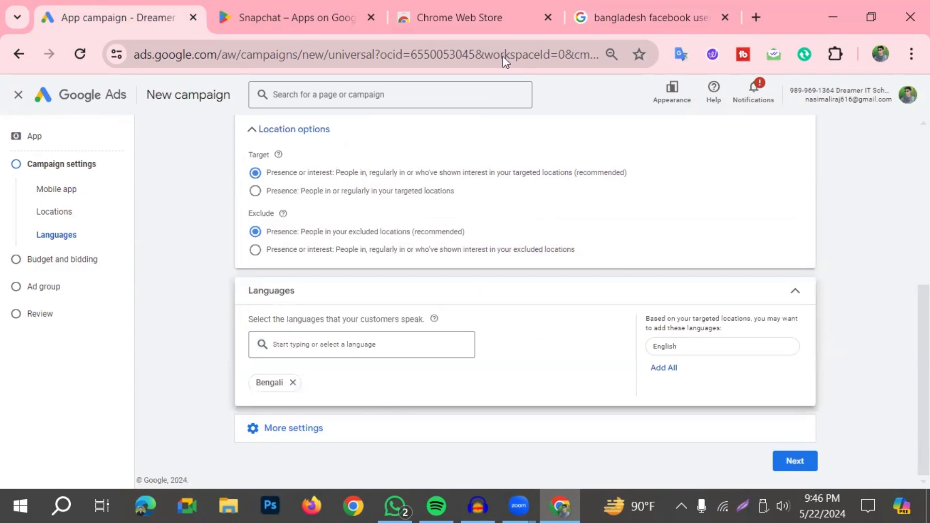
pyautogui.click(286, 342)
pyautogui.write('e')
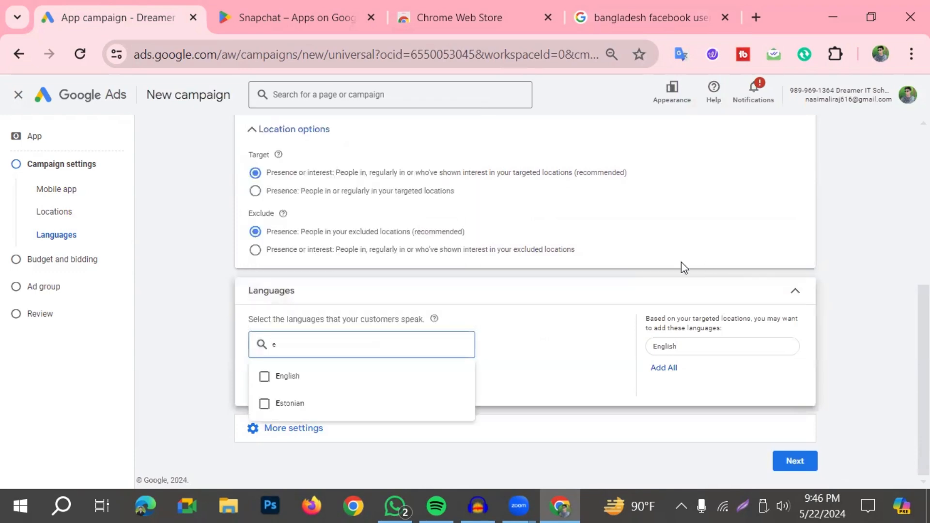
pyautogui.click(281, 383)
# Continue to budget and bidding, set the average daily budget to US$20 and keep Install volume as the bidding focus.
pyautogui.click(795, 461)
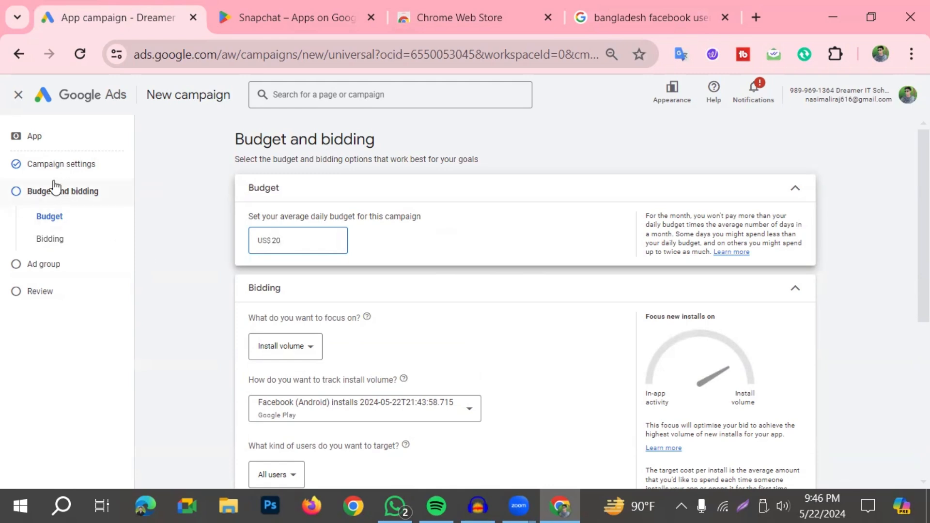
pyautogui.click(307, 357)
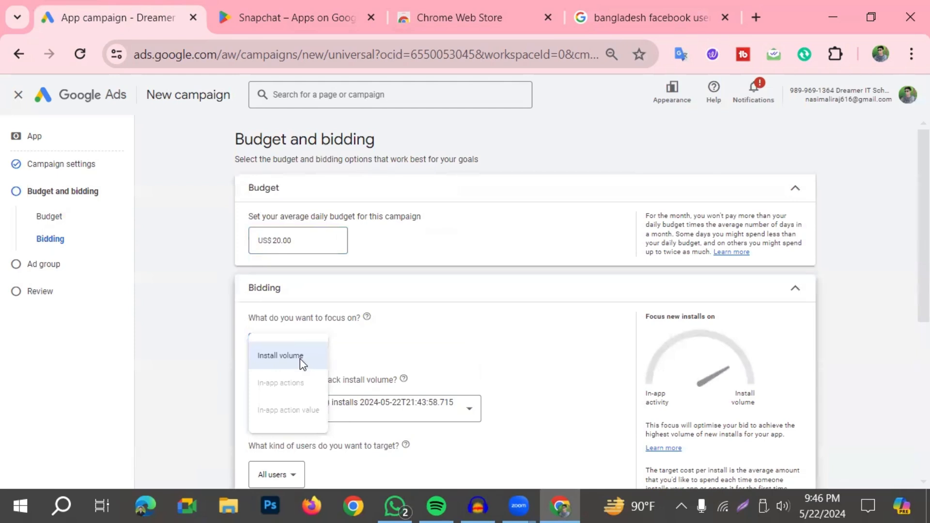
pyautogui.click(279, 356)
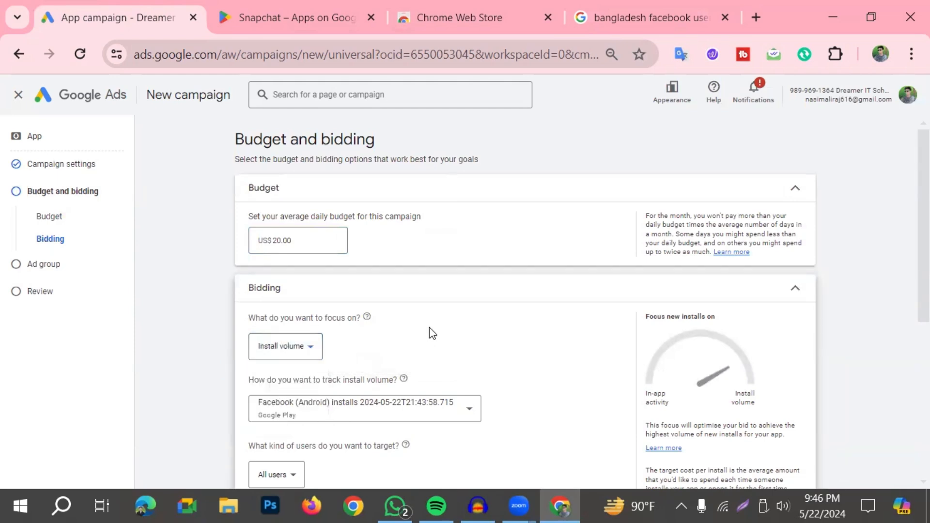
# Check the install volume tracking sources and the user targeting options, keeping the Facebook (Android) installs source and All users.
pyautogui.scroll(-2, 437, 369)
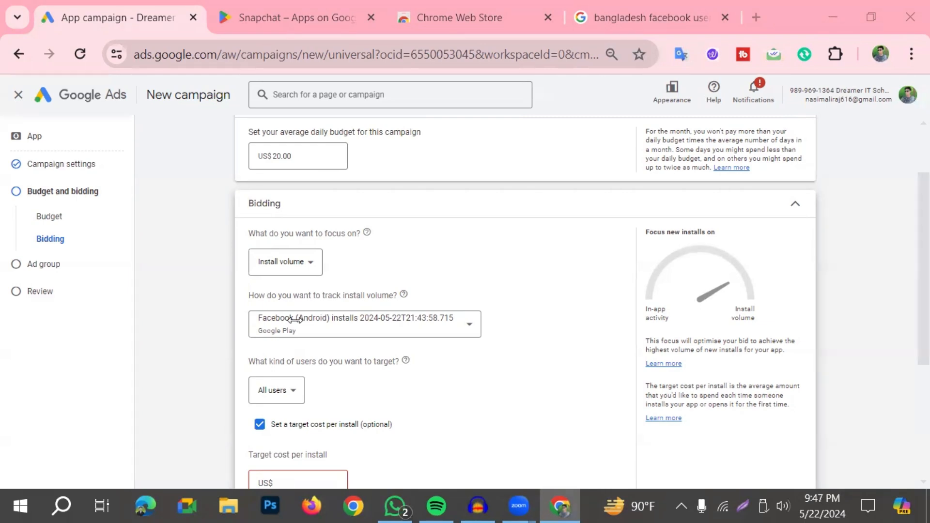
pyautogui.scroll(-2, 284, 349)
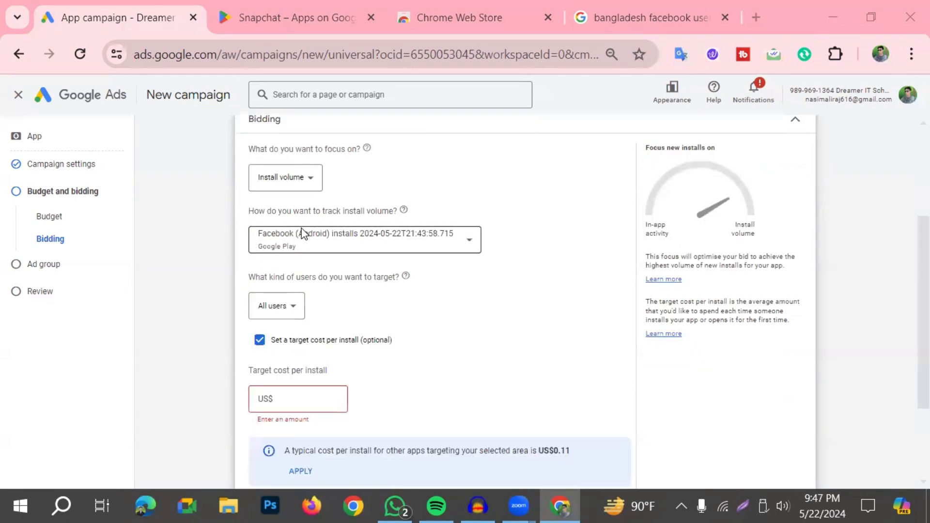
pyautogui.click(457, 246)
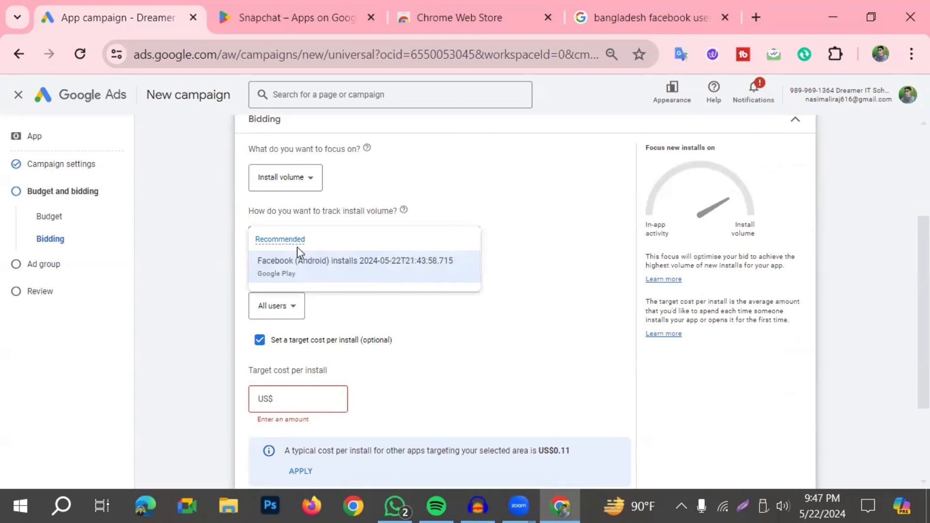
pyautogui.moveTo(474, 284)
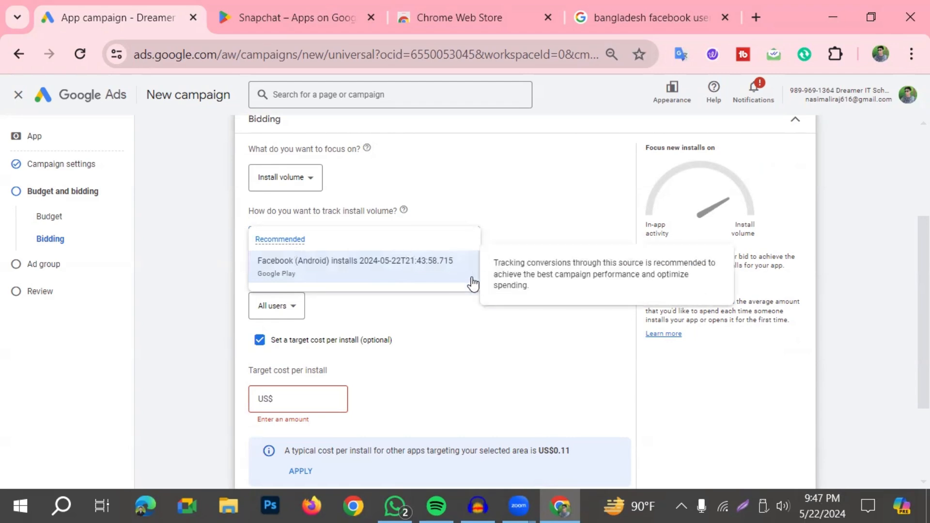
pyautogui.click(483, 214)
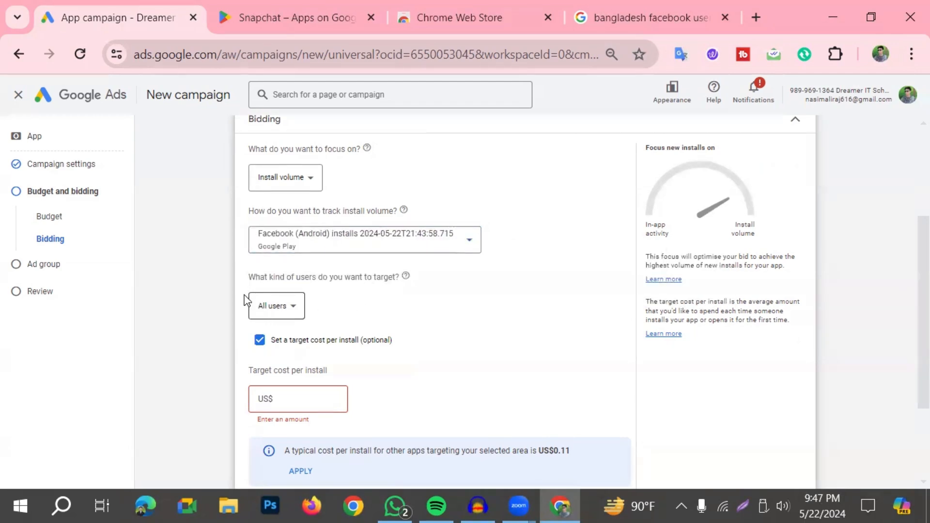
pyautogui.click(281, 309)
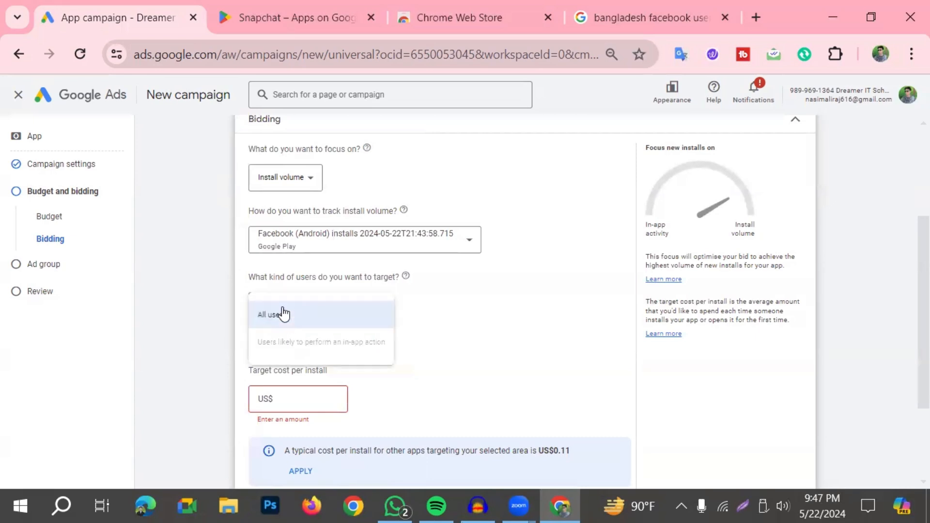
pyautogui.moveTo(338, 347)
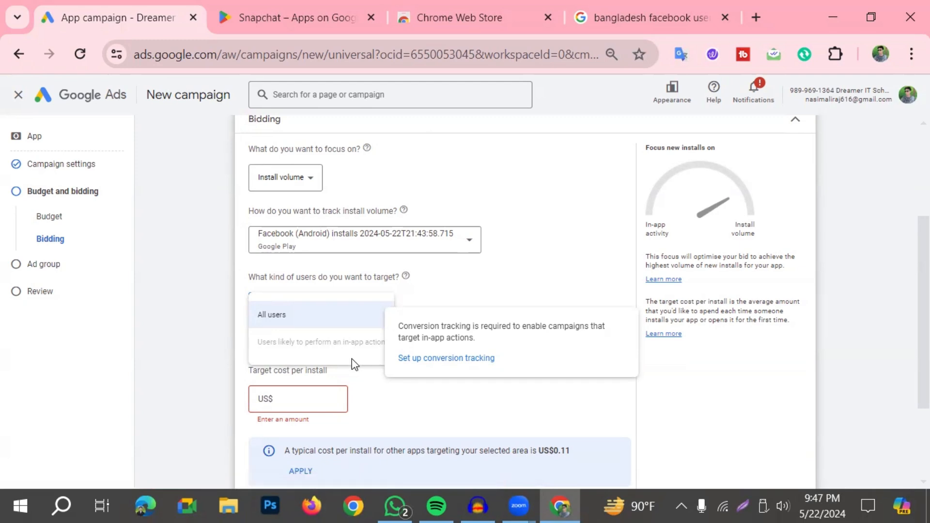
pyautogui.click(293, 322)
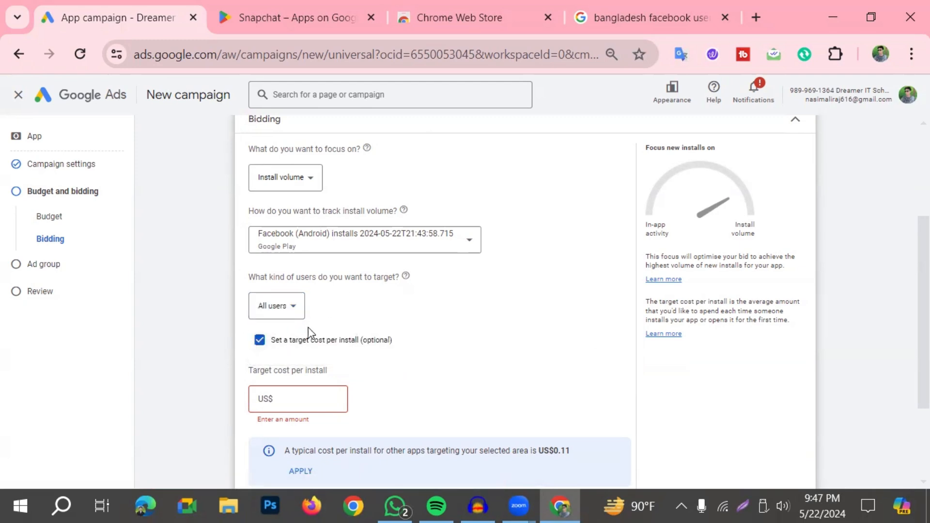
# Set the target cost per install to US$0.20.
pyautogui.click(300, 397)
pyautogui.write('.20')
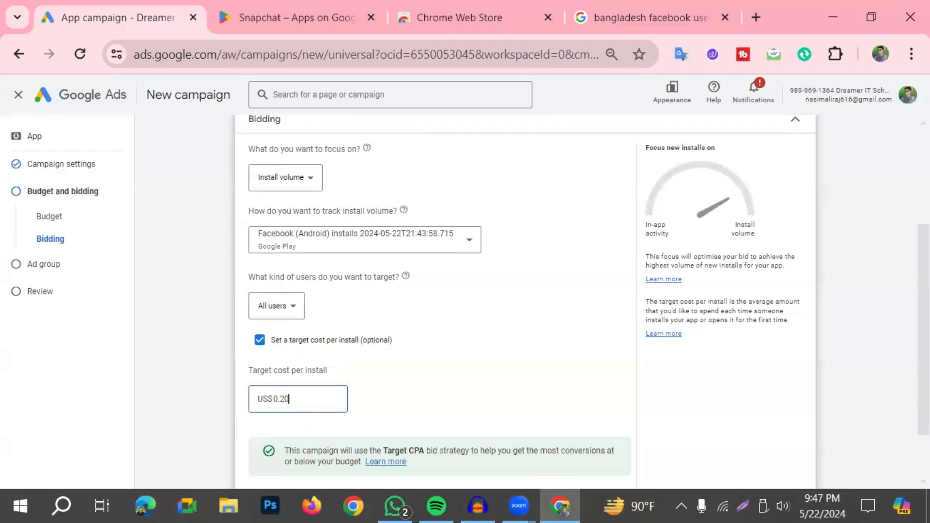
pyautogui.click(359, 421)
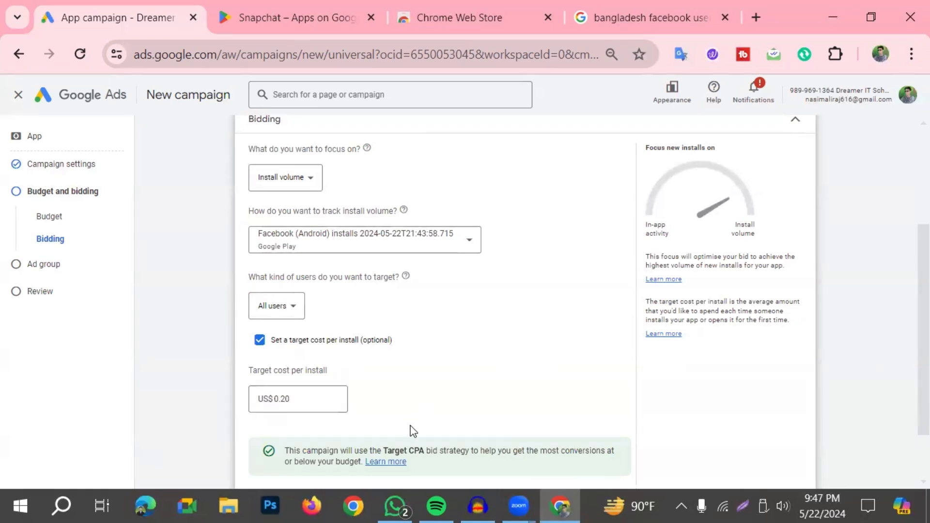
# Turn off the optional target cost per install and continue to the ad group settings.
pyautogui.scroll(-2, 257, 401)
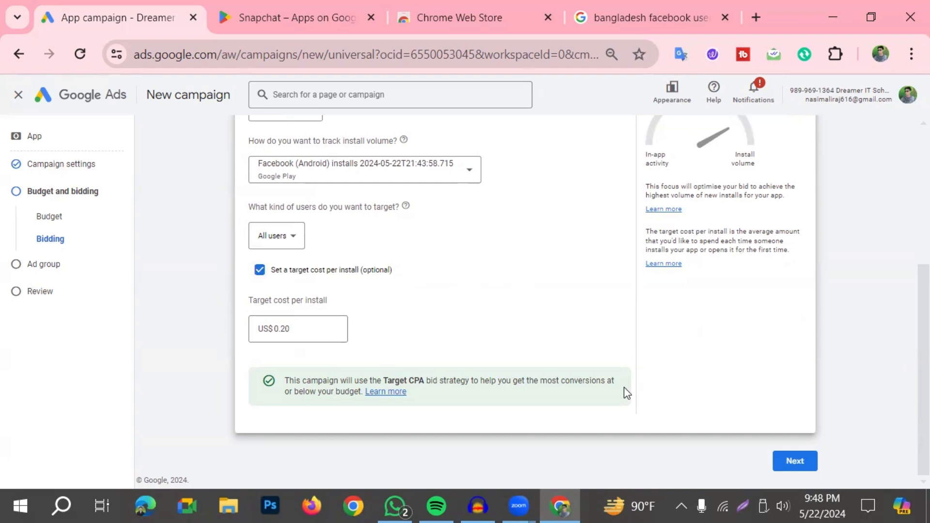
pyautogui.click(260, 270)
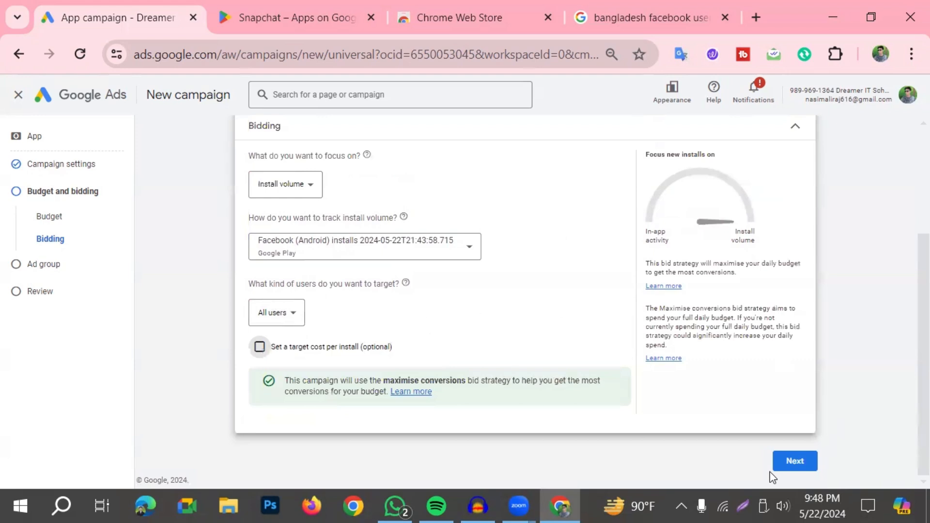
pyautogui.click(739, 507)
pyautogui.moveTo(725, 437)
pyautogui.mouseDown()
pyautogui.moveTo(826, 442)
pyautogui.moveTo(861, 479)
pyautogui.mouseUp()
pyautogui.click(795, 463)
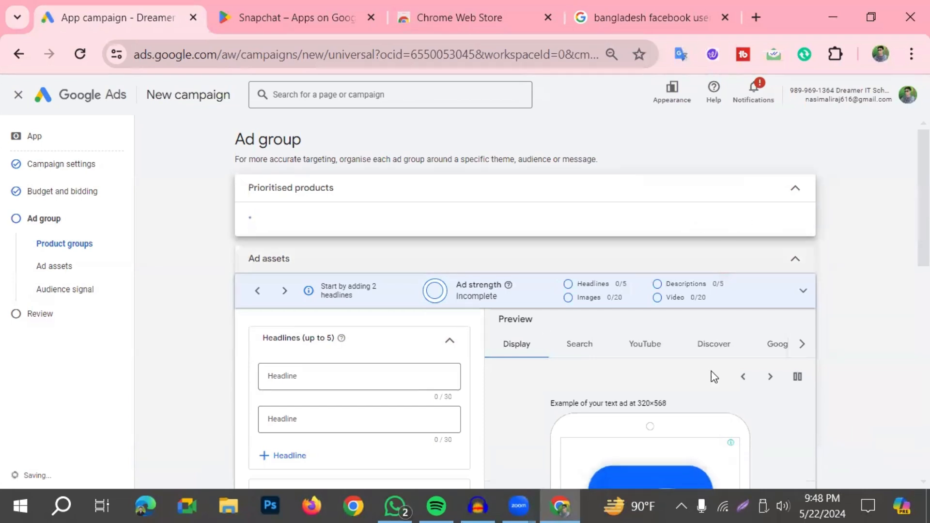
# Look through the ad group's asset sections, ad preview and audience signal settings.
pyautogui.scroll(-4, 513, 426)
pyautogui.scroll(-4, 708, 353)
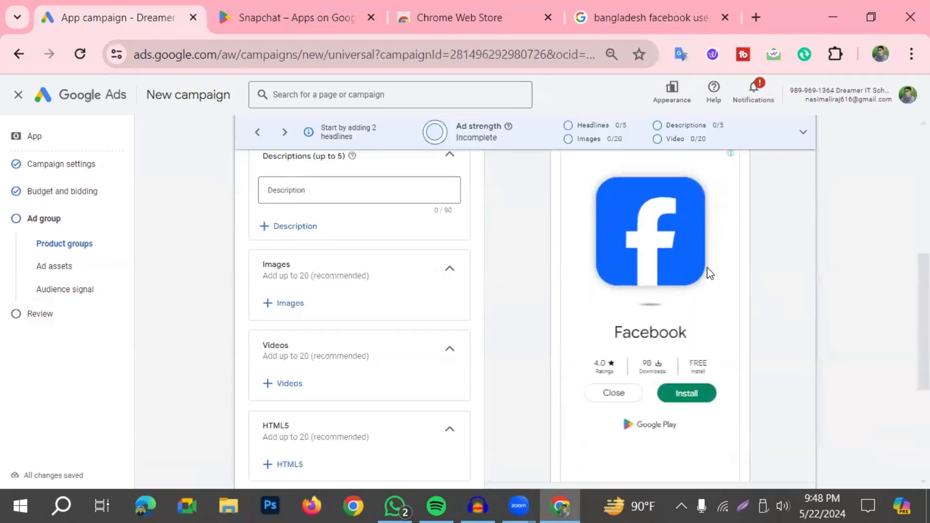
pyautogui.scroll(-4, 698, 392)
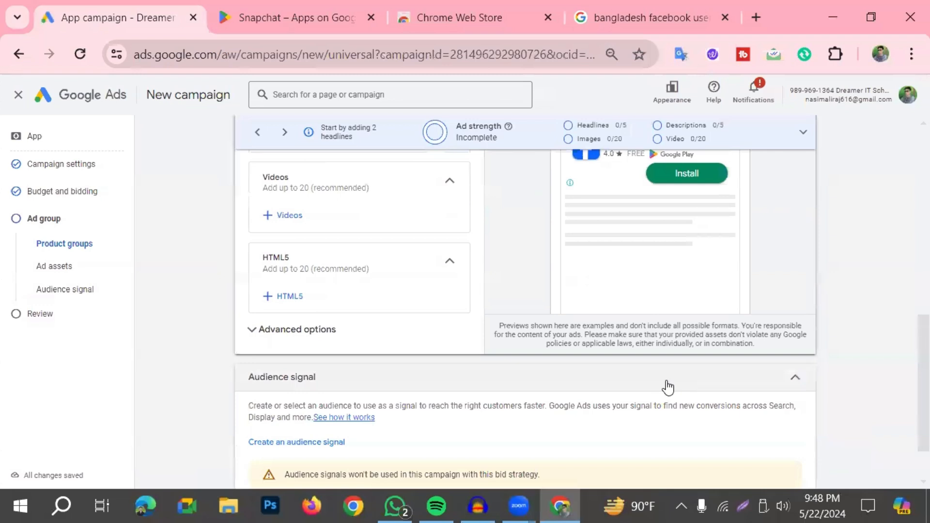
pyautogui.scroll(2, 679, 378)
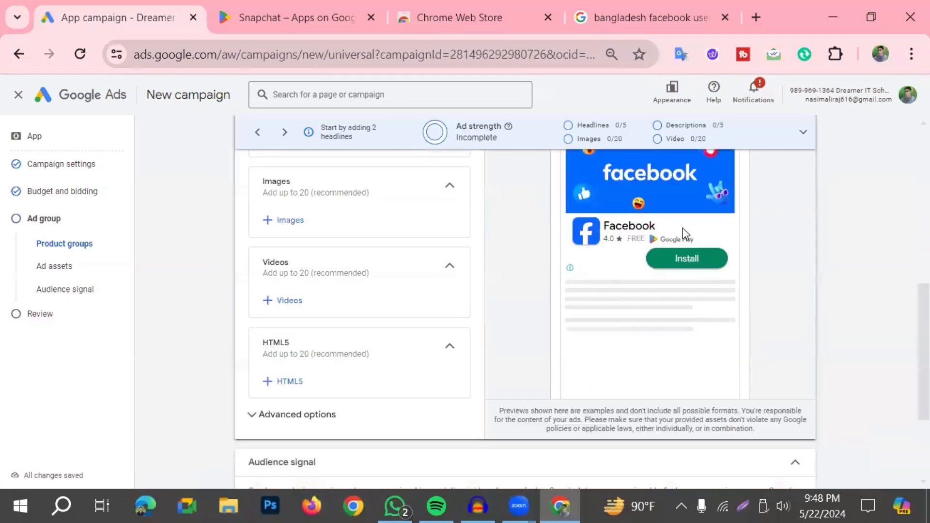
# Outline the Display ad preview with a red rectangle on a screen capture, then discard the capture.
pyautogui.scroll(2, 624, 277)
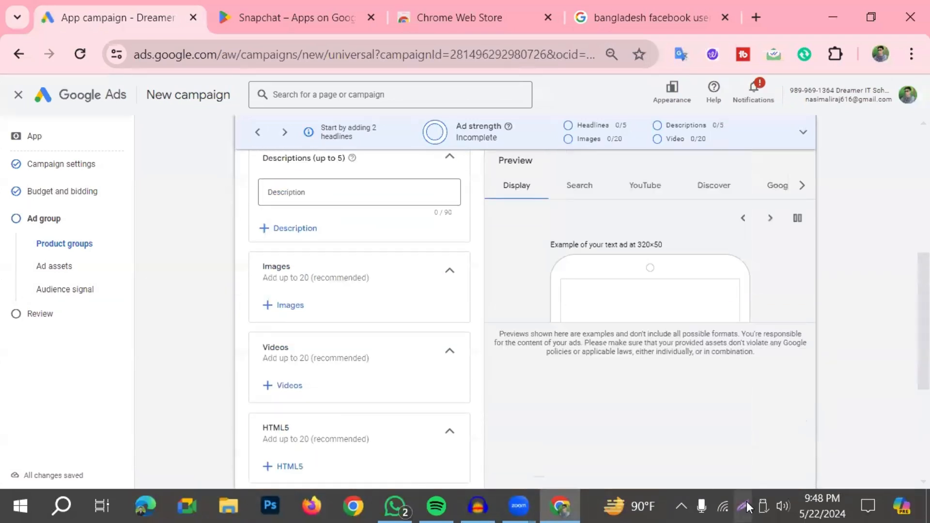
pyautogui.click(745, 506)
pyautogui.click(774, 444)
pyautogui.moveTo(520, 220)
pyautogui.mouseDown()
pyautogui.moveTo(716, 325)
pyautogui.moveTo(763, 324)
pyautogui.mouseUp()
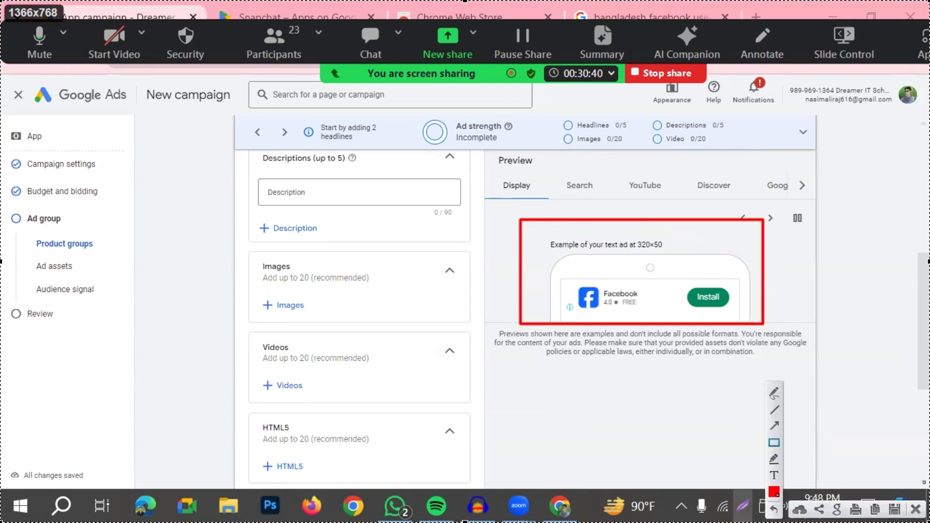
pyautogui.press('Escape')
# Review how the Facebook app ad looks in the Search, YouTube, Discover, Google Play and Display previews.
pyautogui.scroll(3, 675, 277)
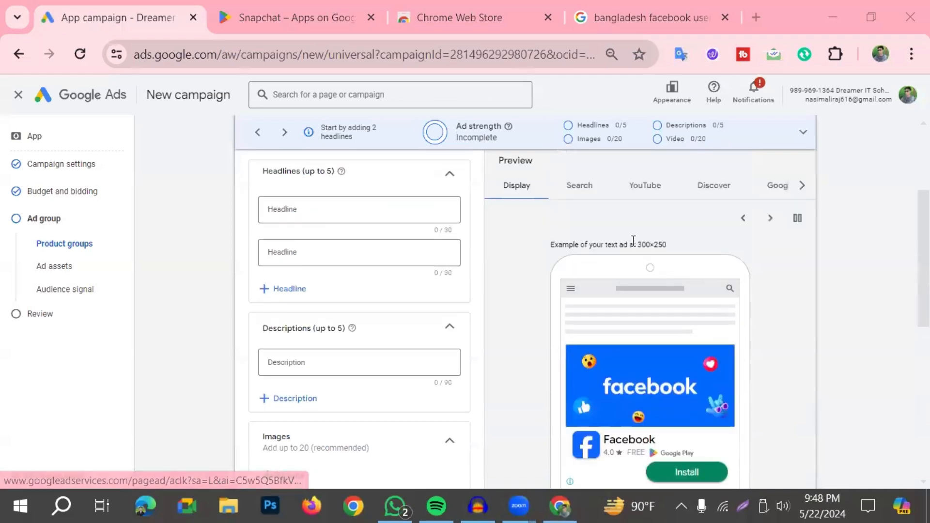
pyautogui.click(592, 192)
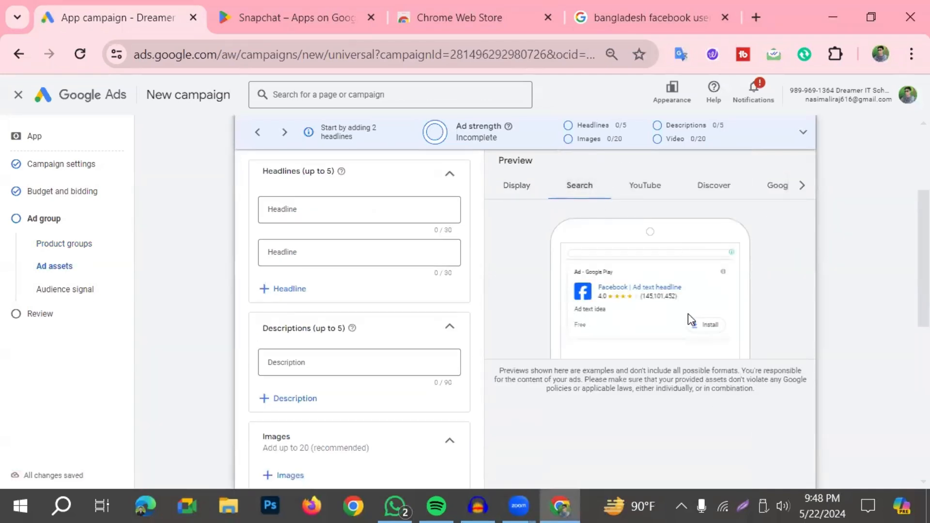
pyautogui.click(646, 190)
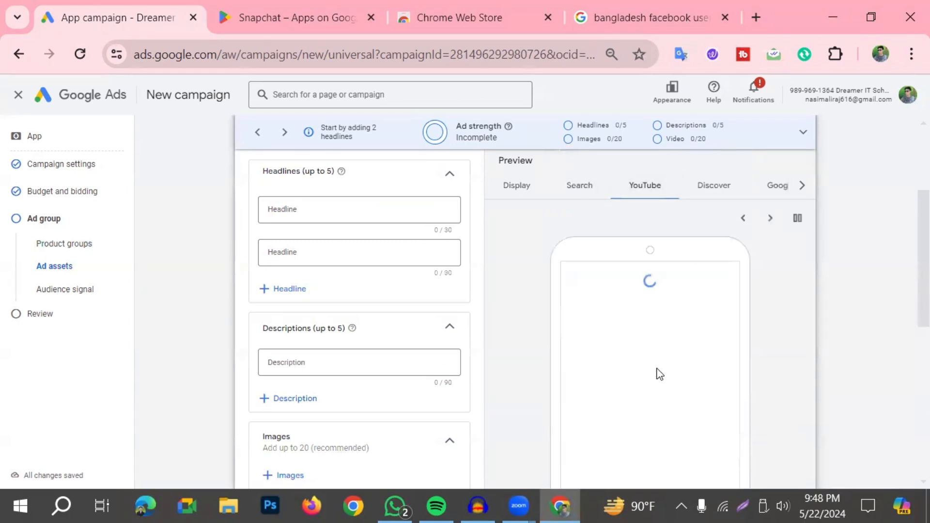
pyautogui.scroll(-3, 631, 425)
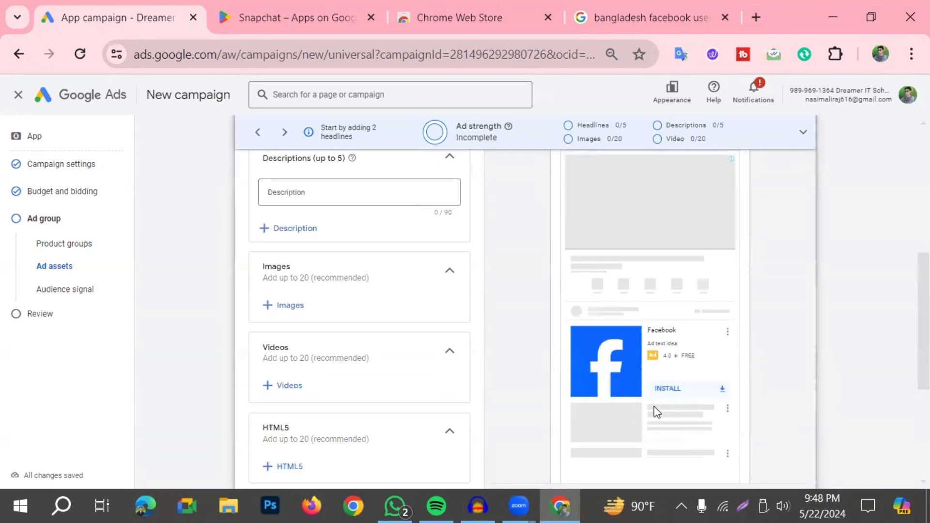
pyautogui.scroll(3, 769, 358)
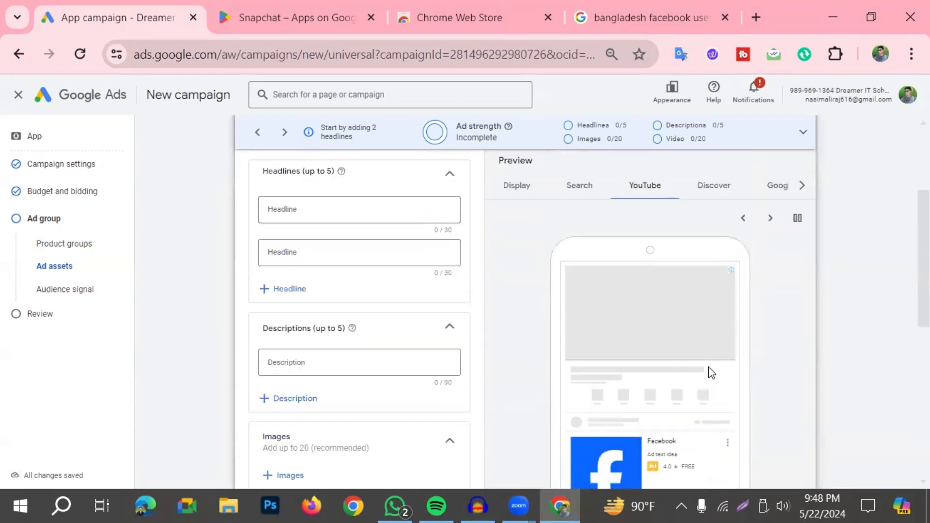
pyautogui.click(714, 186)
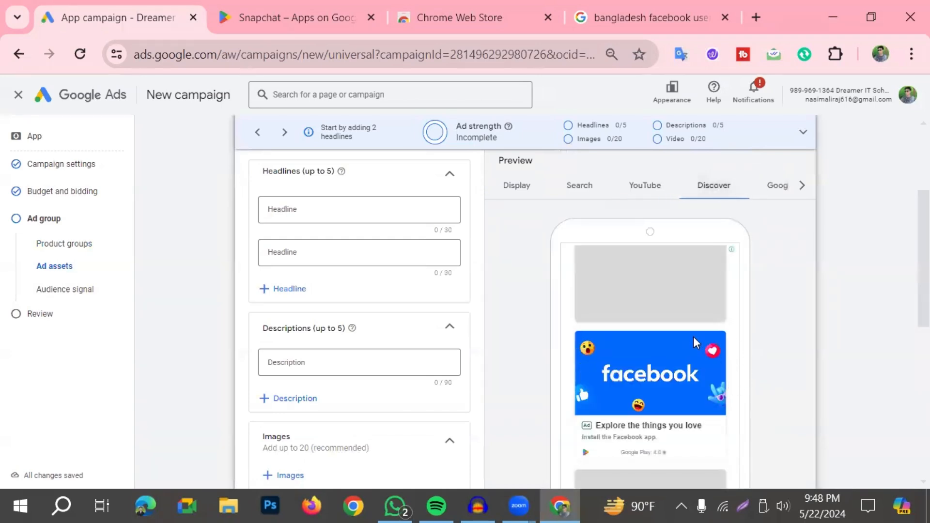
pyautogui.scroll(-2, 694, 338)
pyautogui.scroll(2, 688, 339)
pyautogui.click(774, 186)
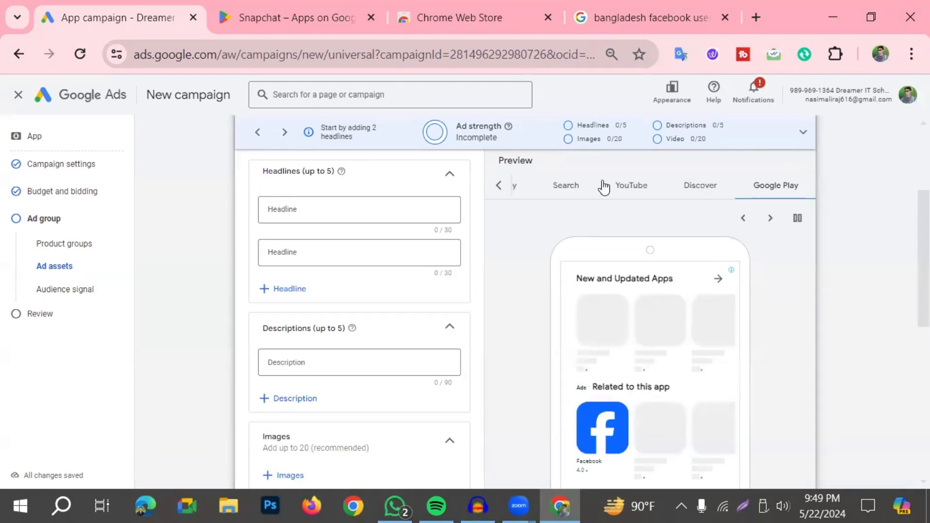
pyautogui.click(564, 189)
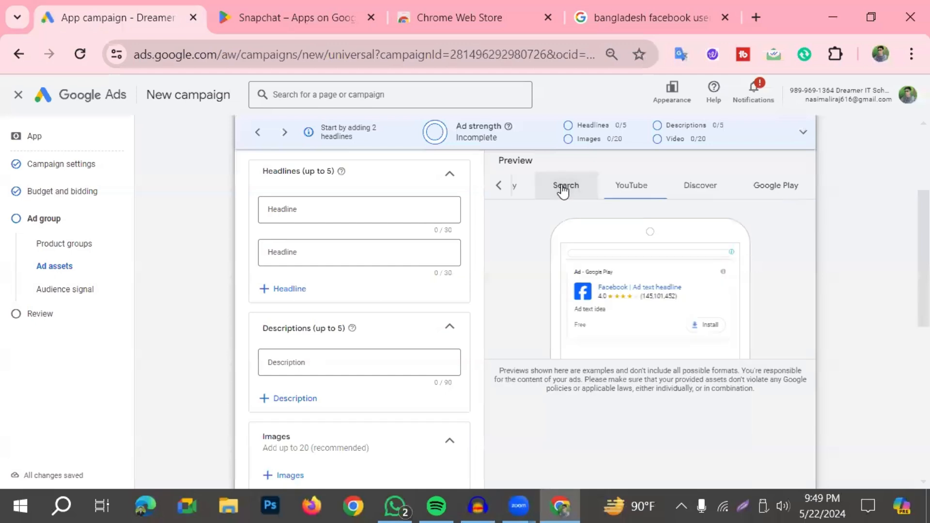
pyautogui.click(499, 187)
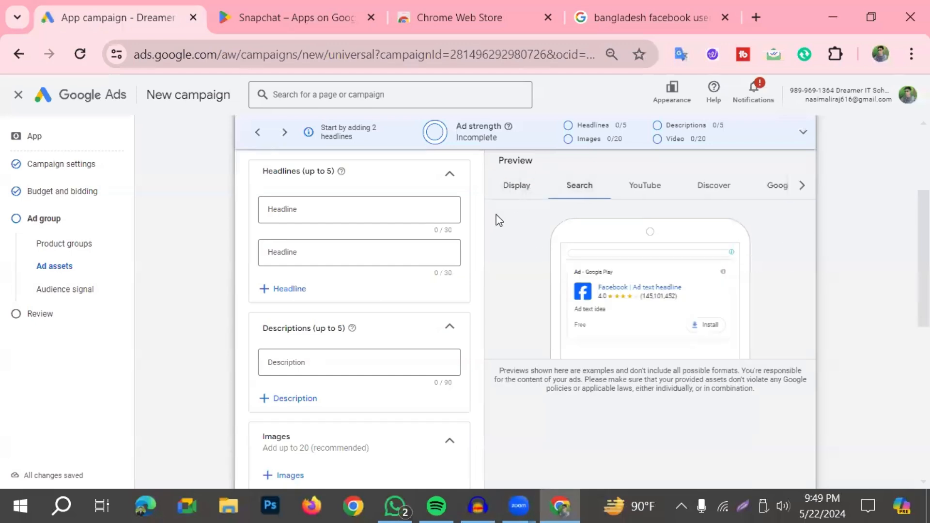
pyautogui.click(520, 199)
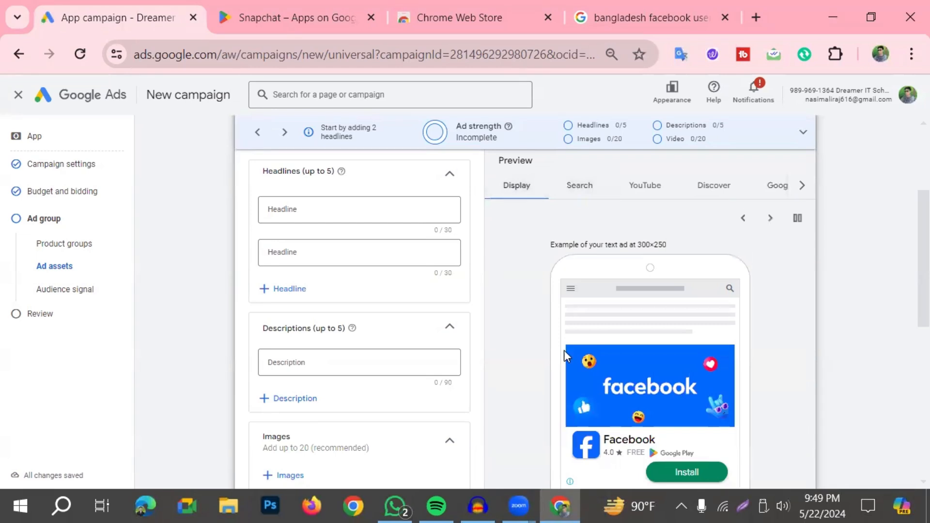
pyautogui.scroll(-2, 528, 354)
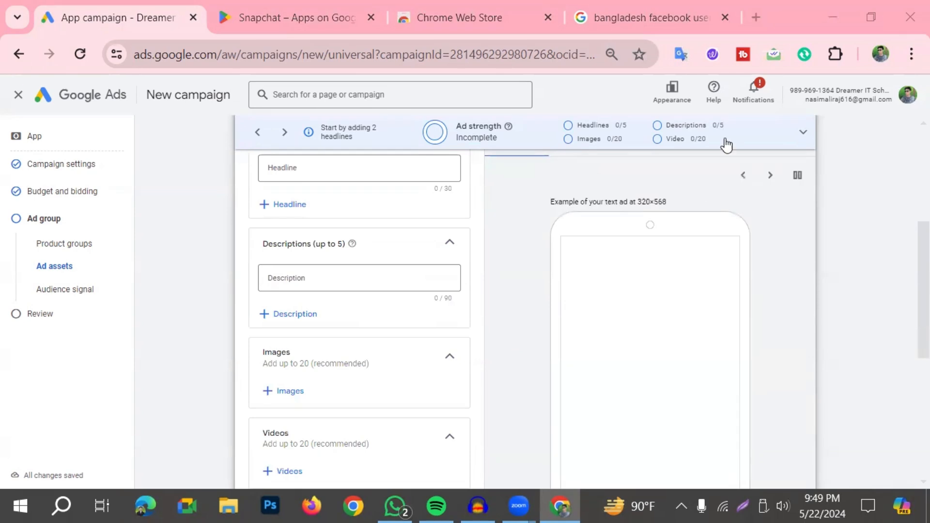
# Open ChatGPT at chatgpt.com in a new browser tab.
pyautogui.click(757, 18)
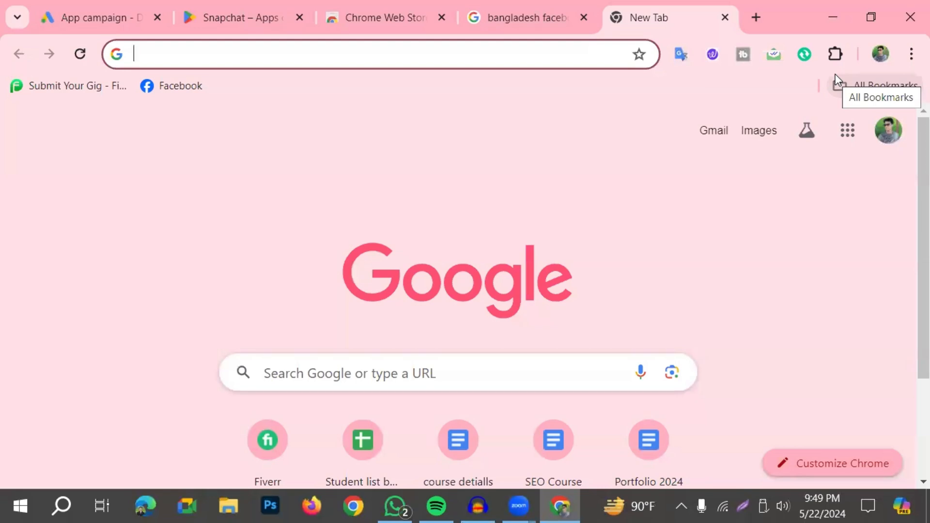
pyautogui.write('chatgpt.com/?oai-dm=1')
pyautogui.press('Return')
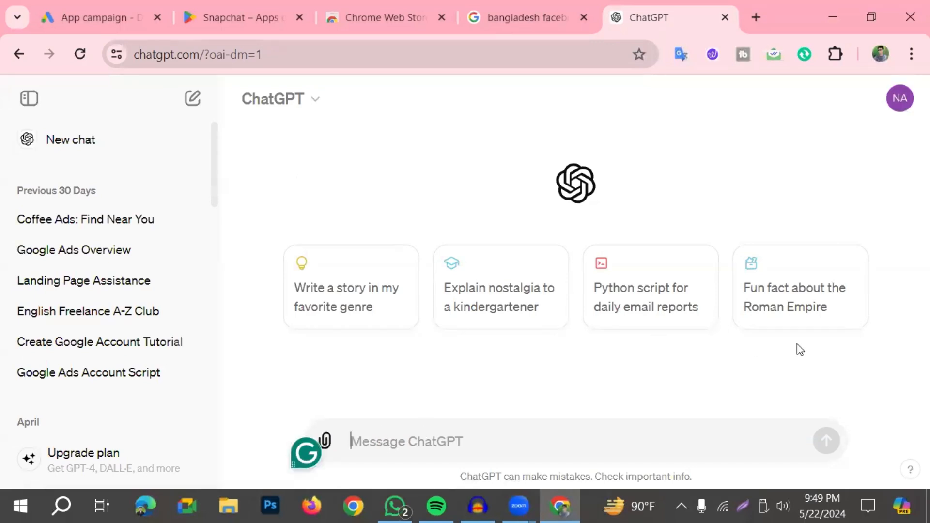
pyautogui.write('f')
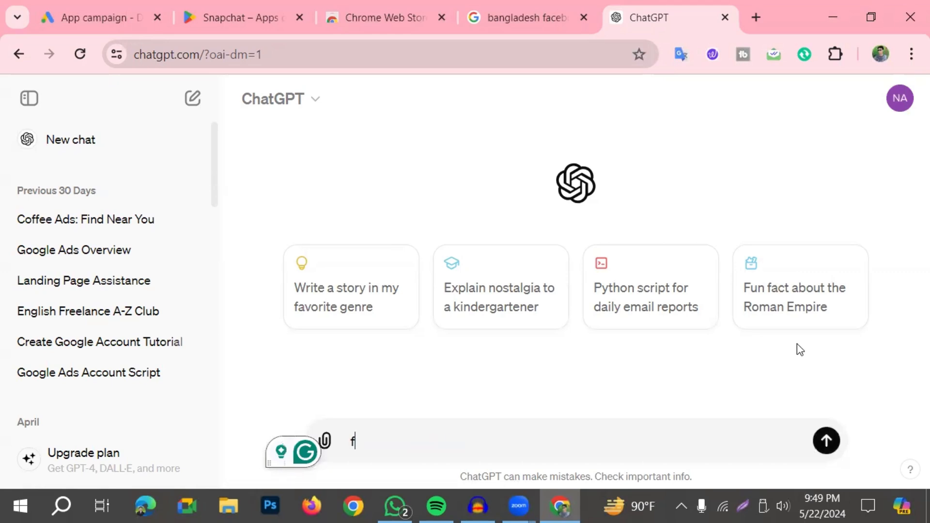
pyautogui.write('aceb')
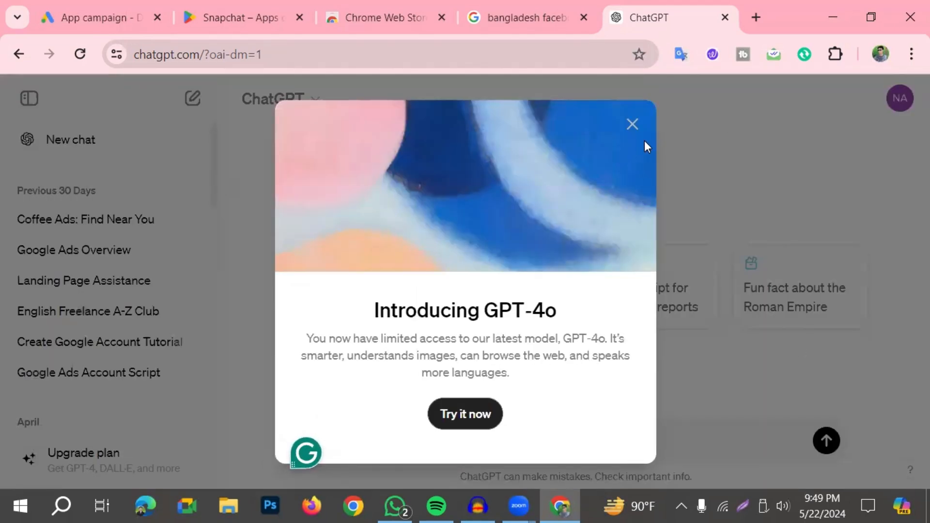
pyautogui.click(632, 124)
pyautogui.write('oo')
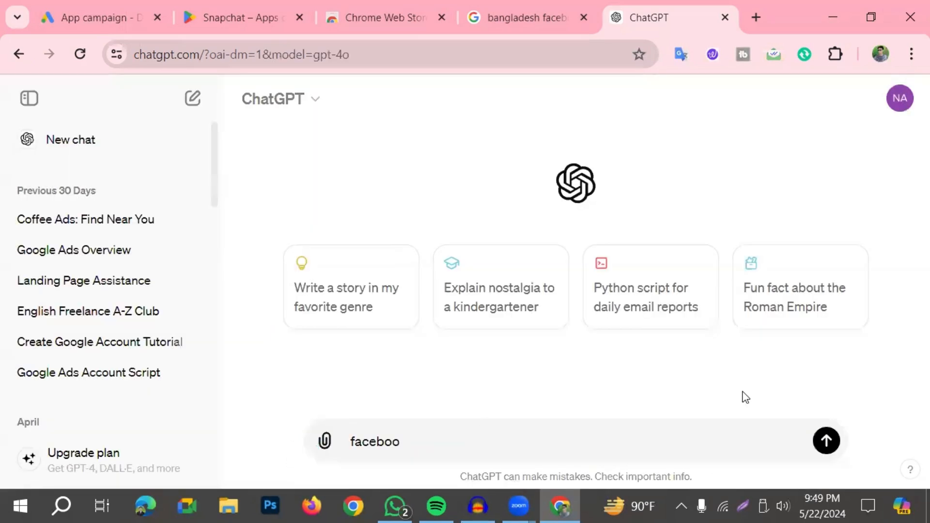
pyautogui.write('k')
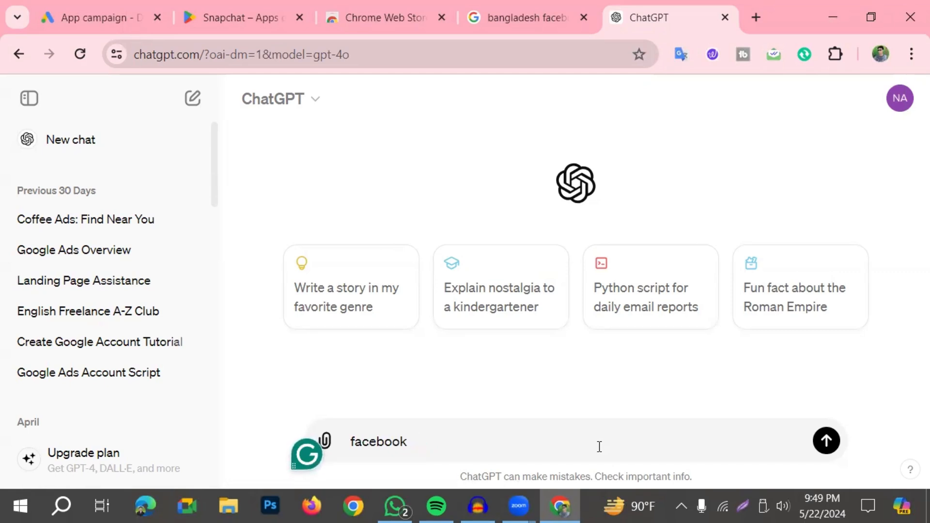
pyautogui.press('BackSpace')
pyautogui.press('BackSpace')
pyautogui.press('BackSpace')
pyautogui.press('BackSpace')
pyautogui.press('BackSpace')
pyautogui.press('BackSpace')
pyautogui.press('BackSpace')
pyautogui.press('BackSpace')
# Ask ChatGPT to "write a headline google ad copy 30 words", checking the headline length limit in the Google Ads form before sending.
pyautogui.write('wr')
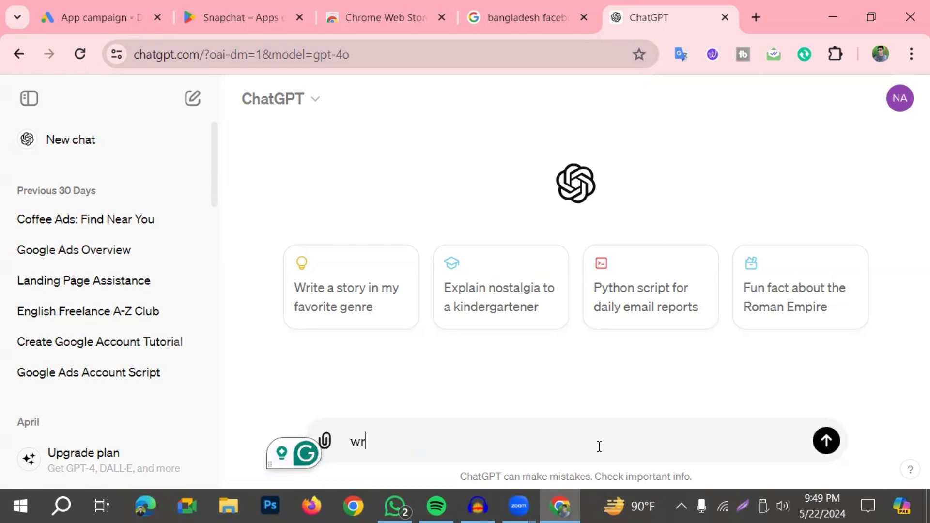
pyautogui.write('ite a headline')
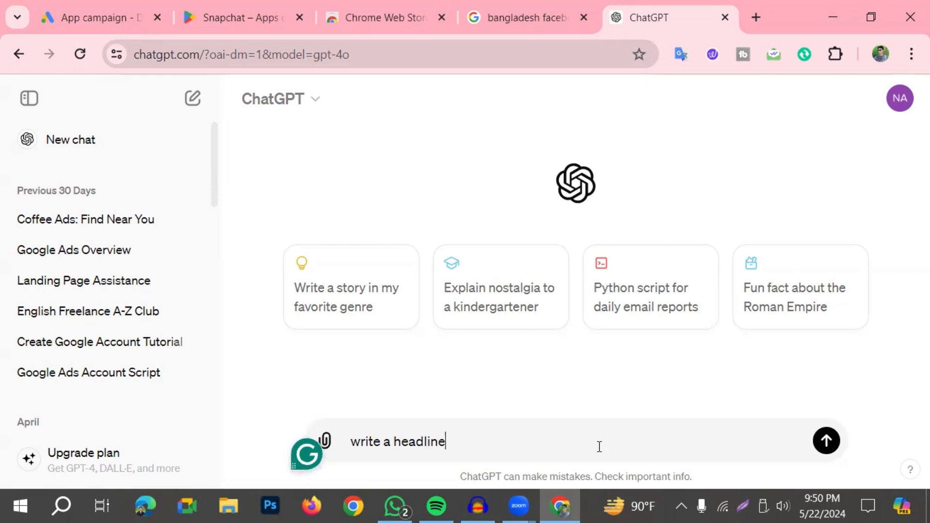
pyautogui.write(' google')
pyautogui.write('copy')
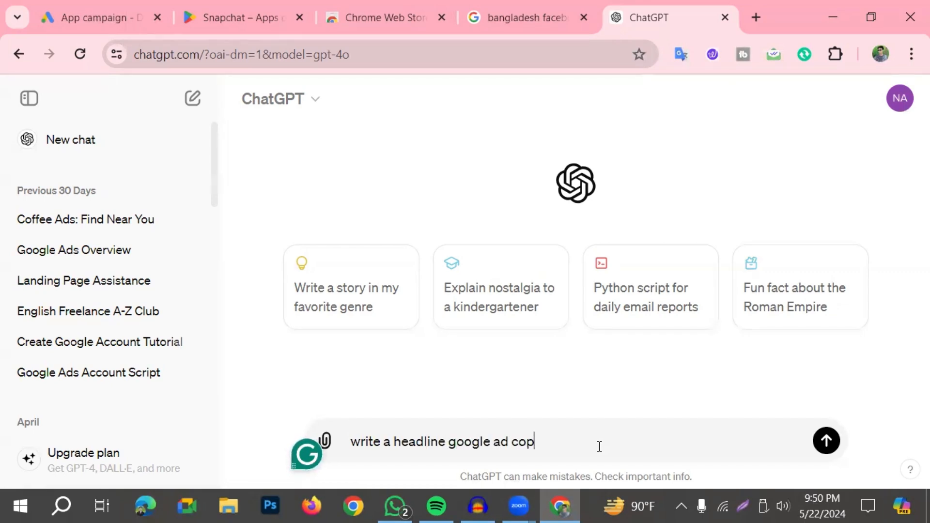
pyautogui.click(53, 20)
pyautogui.scroll(2, 378, 310)
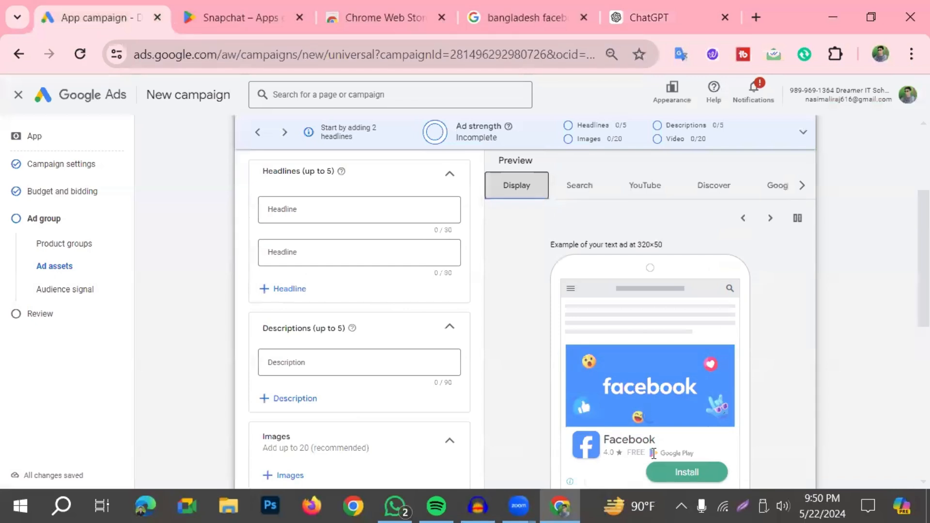
pyautogui.click(649, 18)
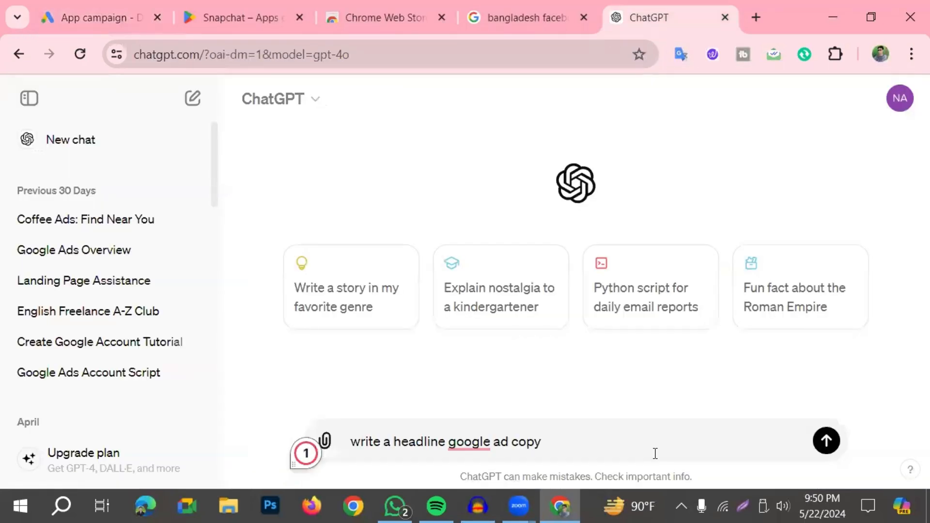
pyautogui.write('30 words')
pyautogui.press('Return')
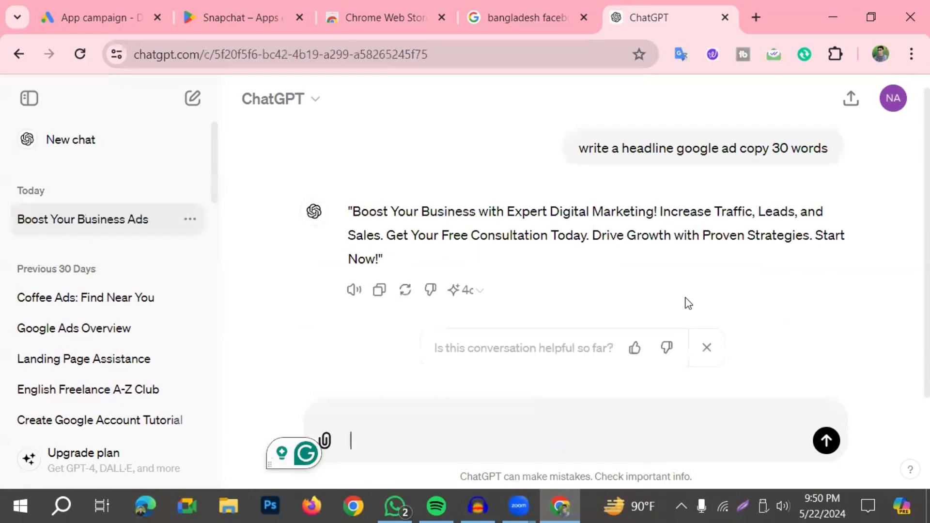
# Reuse the previous prompt without the 30-word limit, reword it as "write a short headline google ad copy" and send it.
pyautogui.scroll(1, 688, 304)
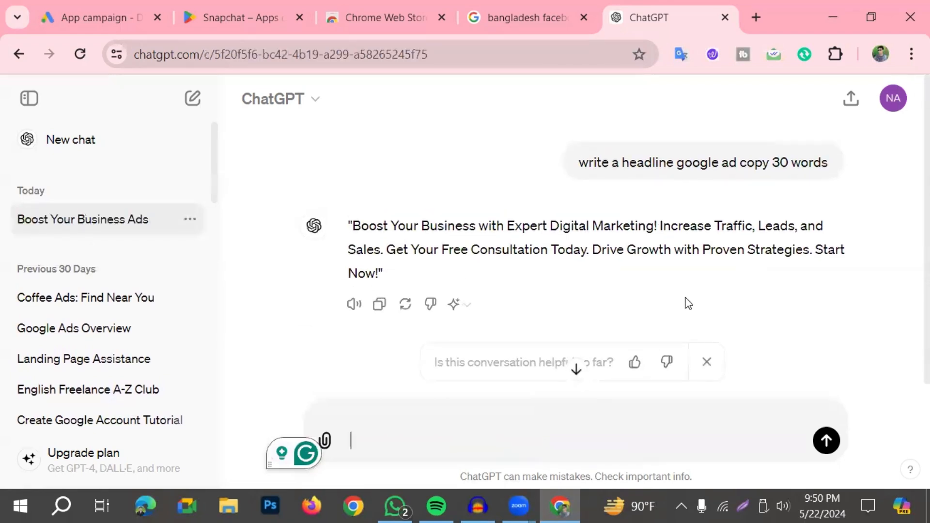
pyautogui.moveTo(579, 163); pyautogui.dragTo(888, 167)
pyautogui.hotkey('ctrl', 'c')
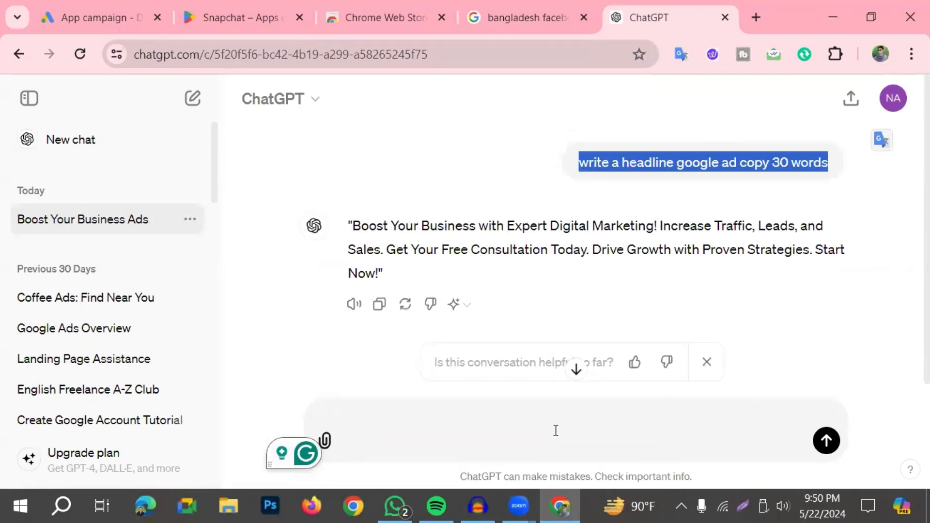
pyautogui.click(377, 430)
pyautogui.hotkey('ctrl', 'v')
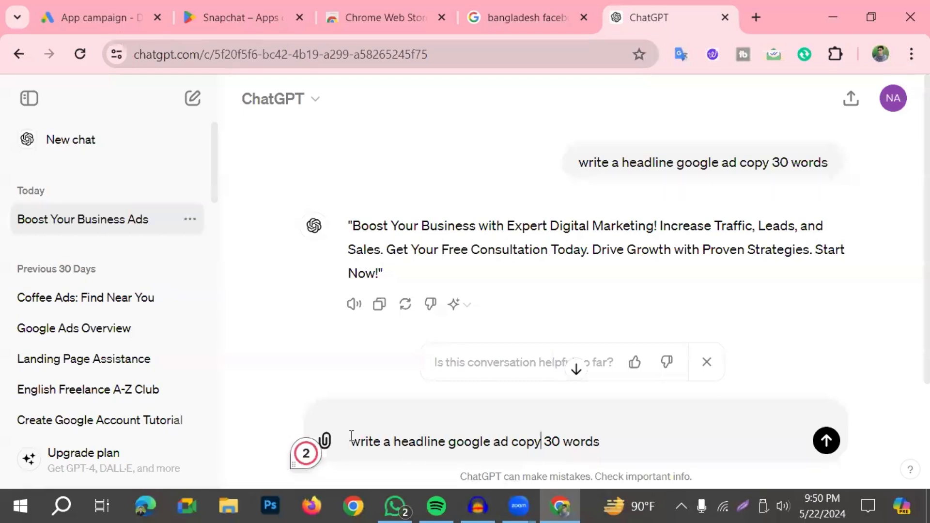
pyautogui.click(366, 441)
pyautogui.click(606, 441)
pyautogui.press('BackSpace')
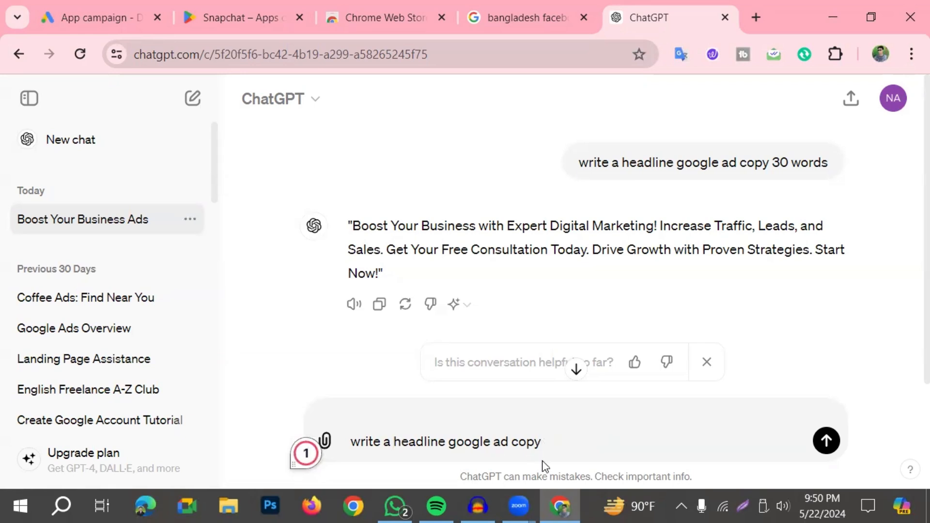
pyautogui.write('short')
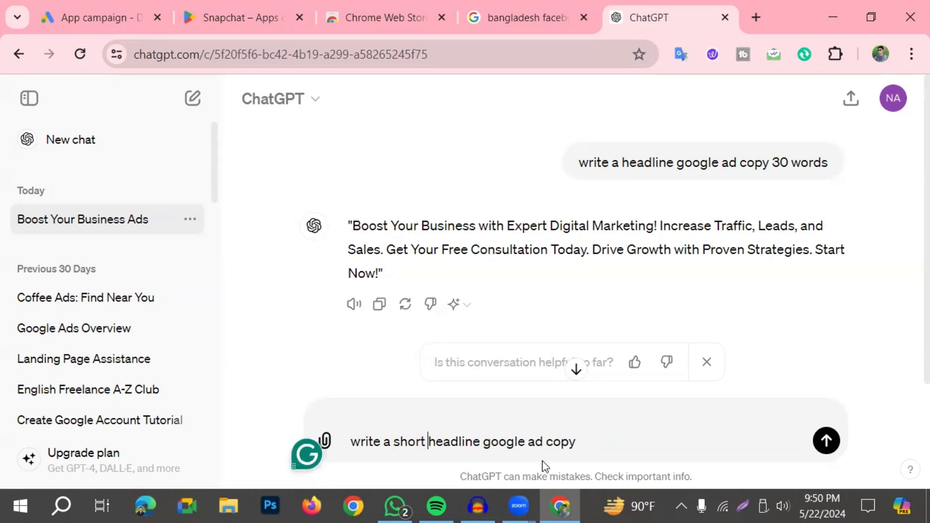
pyautogui.click(450, 442)
pyautogui.press('Return')
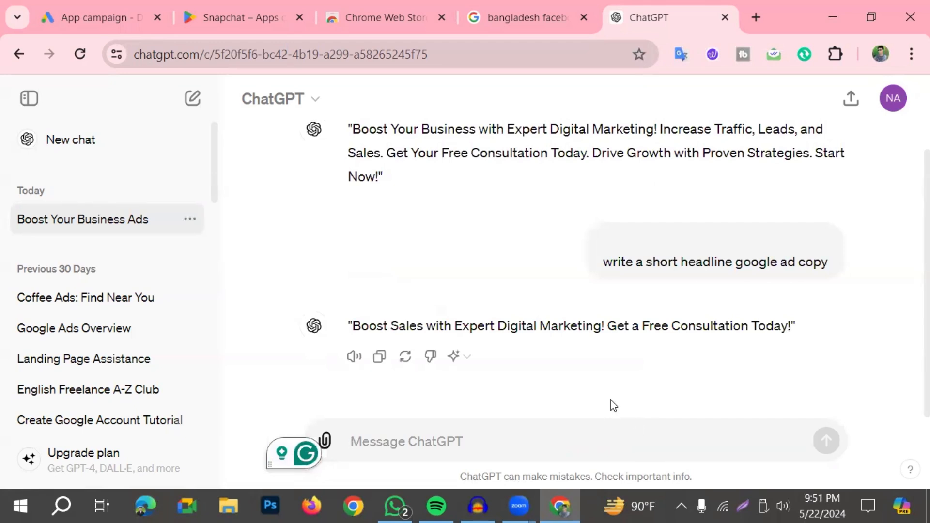
# Send ChatGPT the prompt "write a google ads 10 headline for facebook app install".
pyautogui.scroll(2, 615, 393)
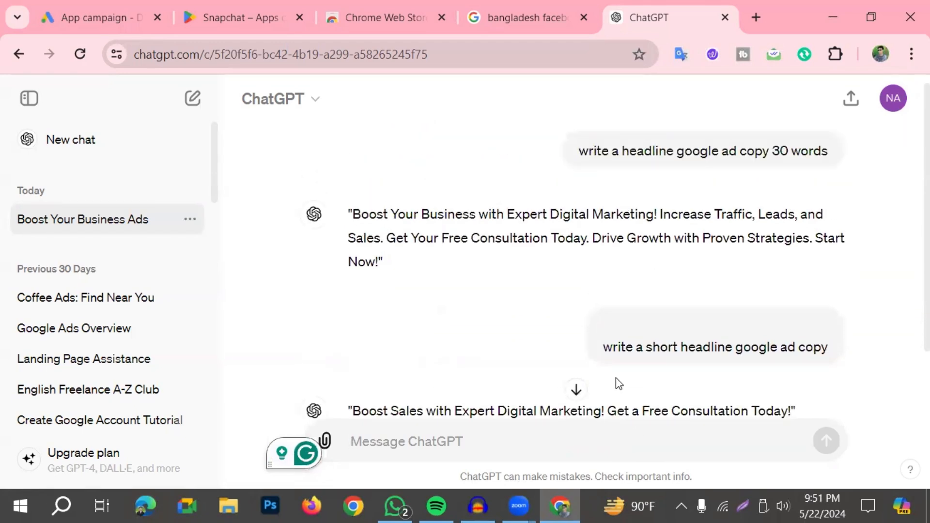
pyautogui.scroll(-2, 619, 378)
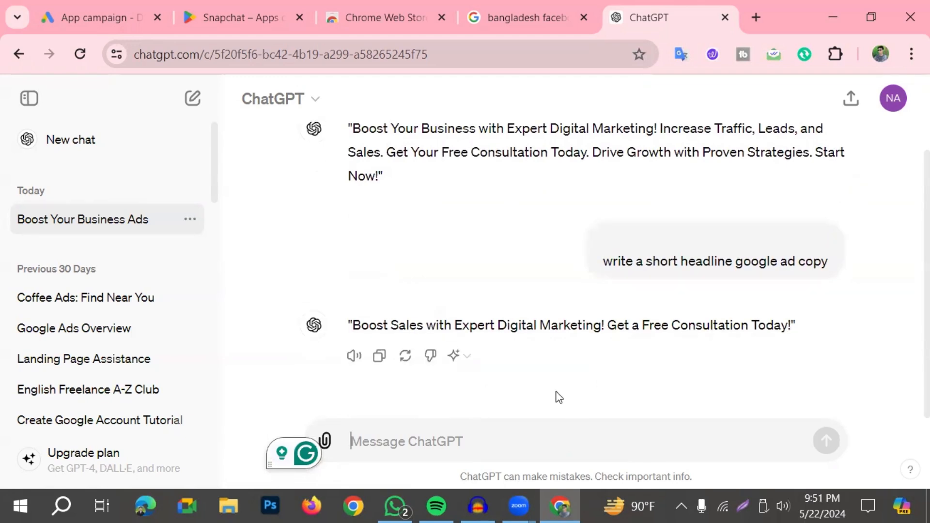
pyautogui.write('write a googl e')
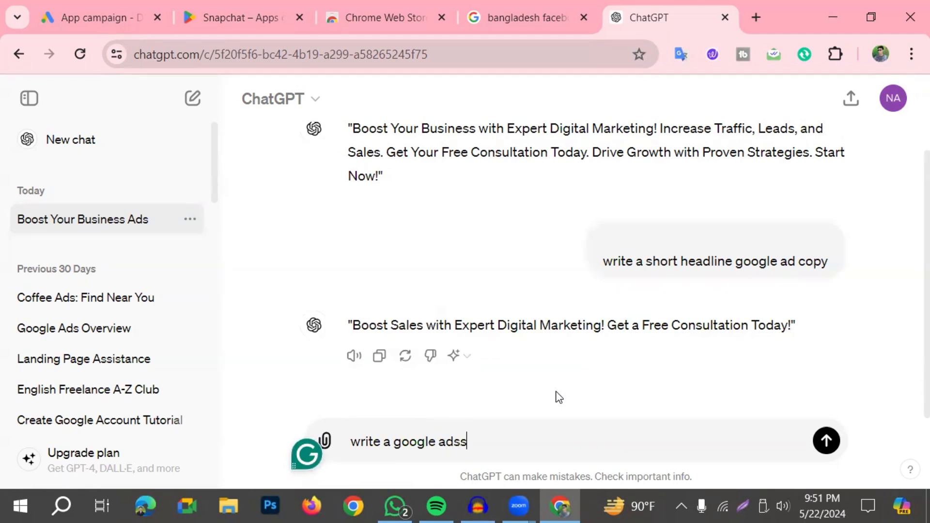
pyautogui.write('ads headline')
pyautogui.click(462, 442)
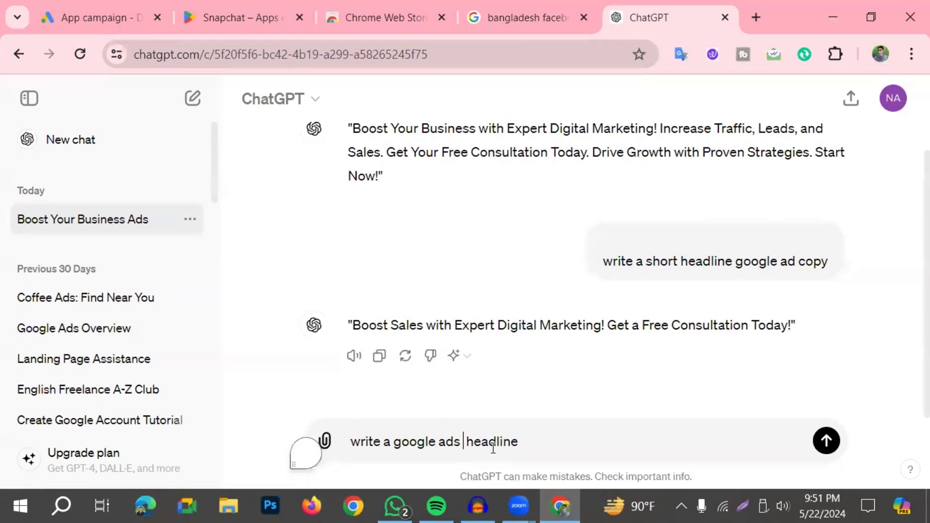
pyautogui.write('10')
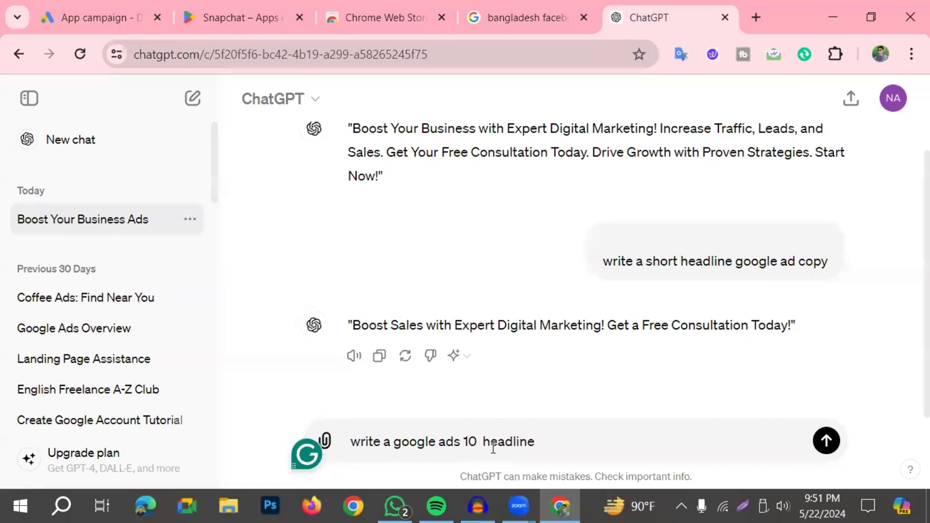
pyautogui.click(577, 435)
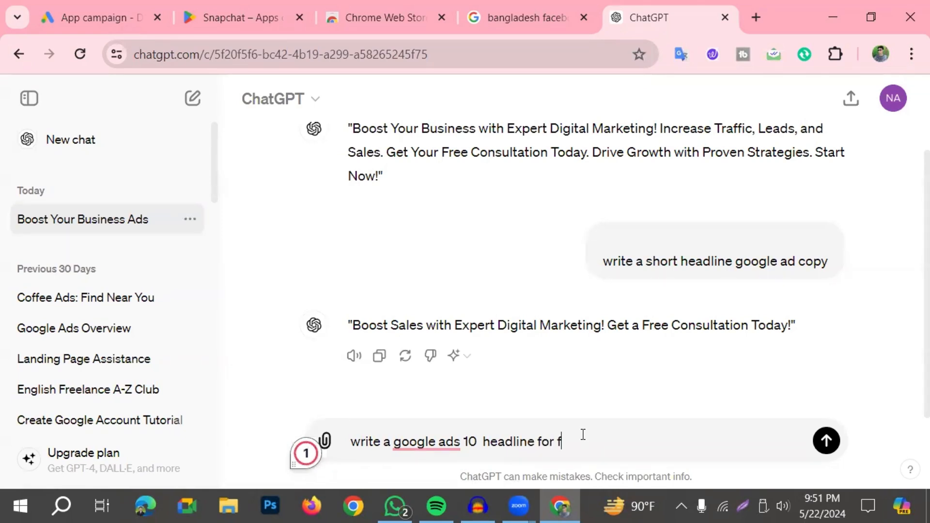
pyautogui.write('ook app install')
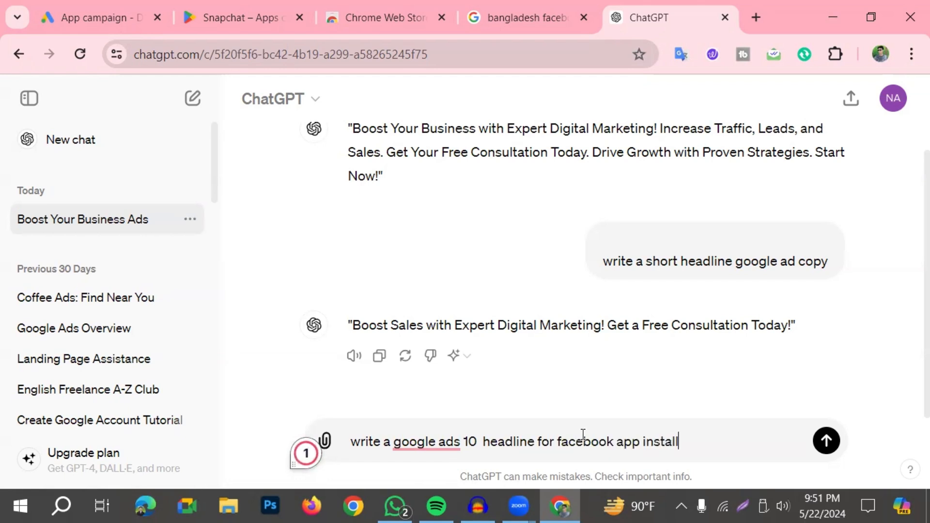
pyautogui.press('Return')
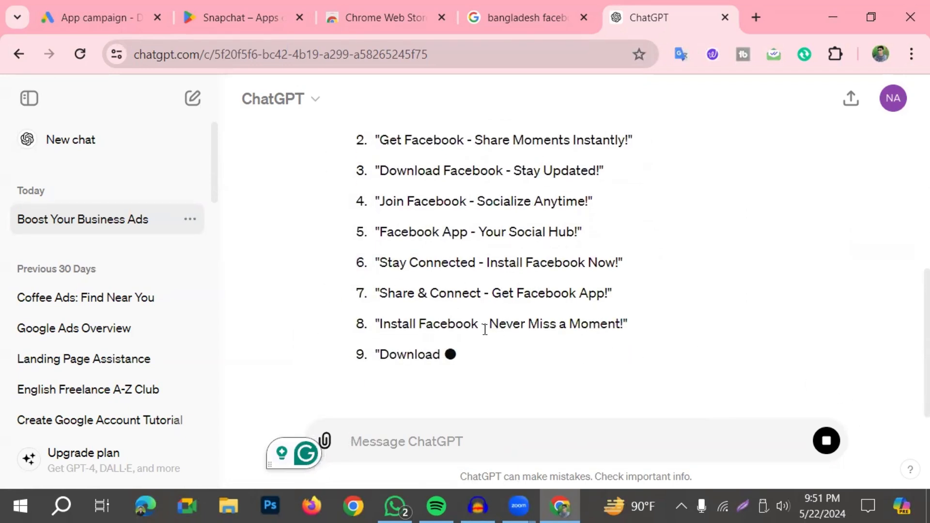
# Copy ChatGPT's first suggestion into the first Google Ads headline and trim it to "Install Facebook App".
pyautogui.scroll(2, 576, 264)
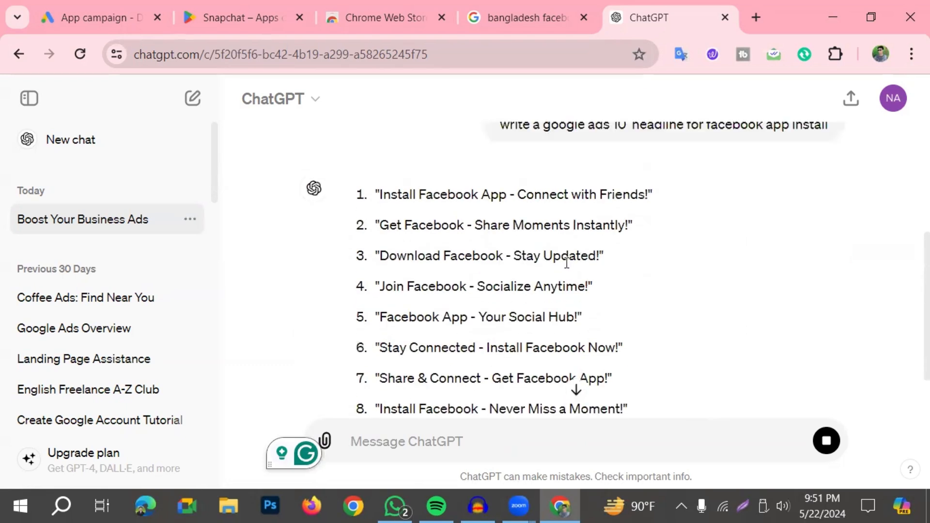
pyautogui.moveTo(380, 195); pyautogui.dragTo(645, 199)
pyautogui.hotkey('ctrl', 'c')
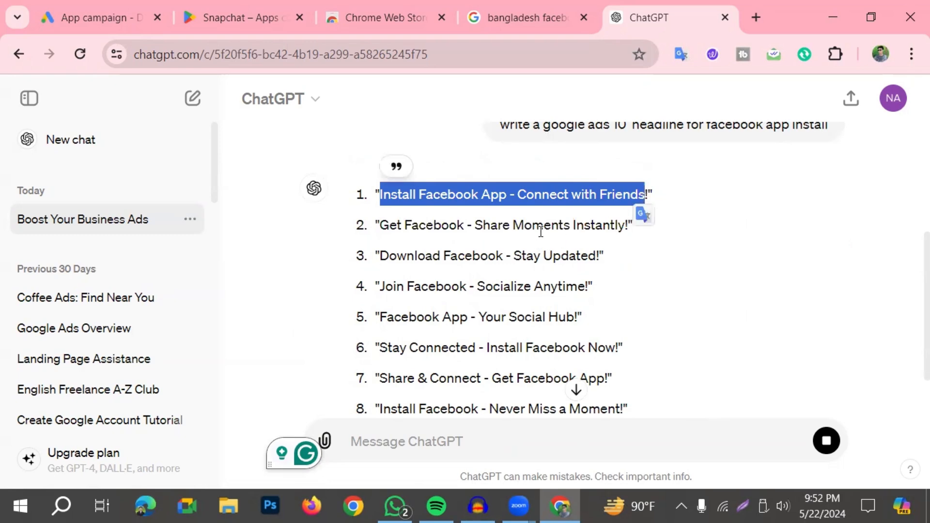
pyautogui.click(117, 23)
pyautogui.click(309, 304)
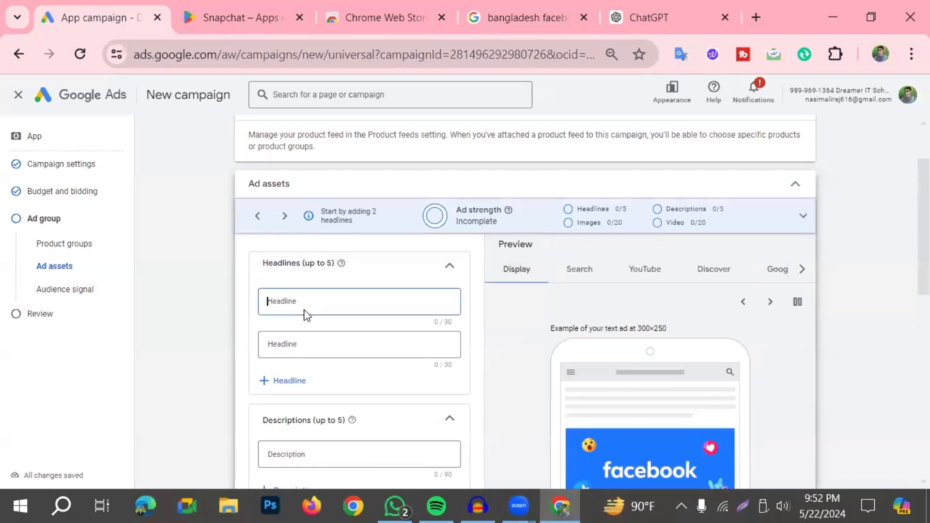
pyautogui.hotkey('ctrl', 'v')
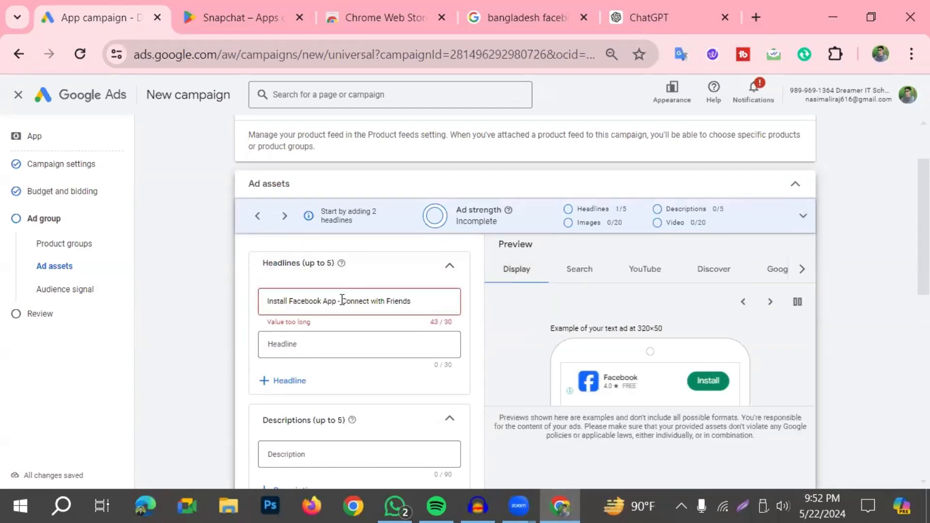
pyautogui.moveTo(443, 302); pyautogui.dragTo(337, 301)
pyautogui.press('BackSpace')
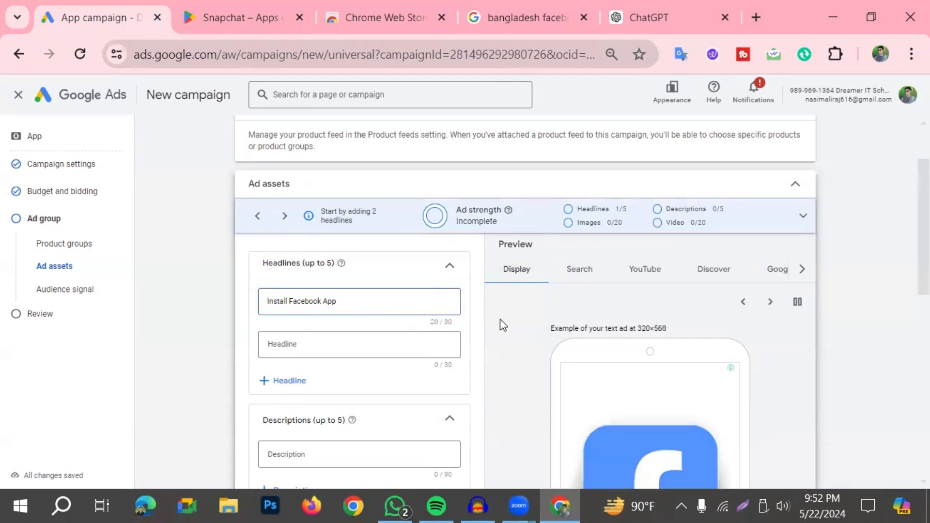
# Copy "Download Facebook" from ChatGPT's third suggestion into the second Google Ads headline.
pyautogui.click(364, 352)
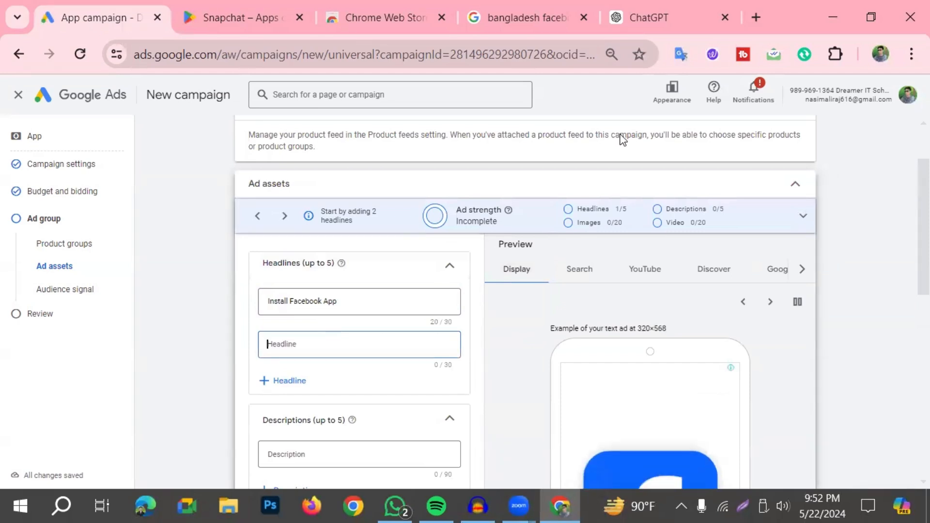
pyautogui.click(644, 20)
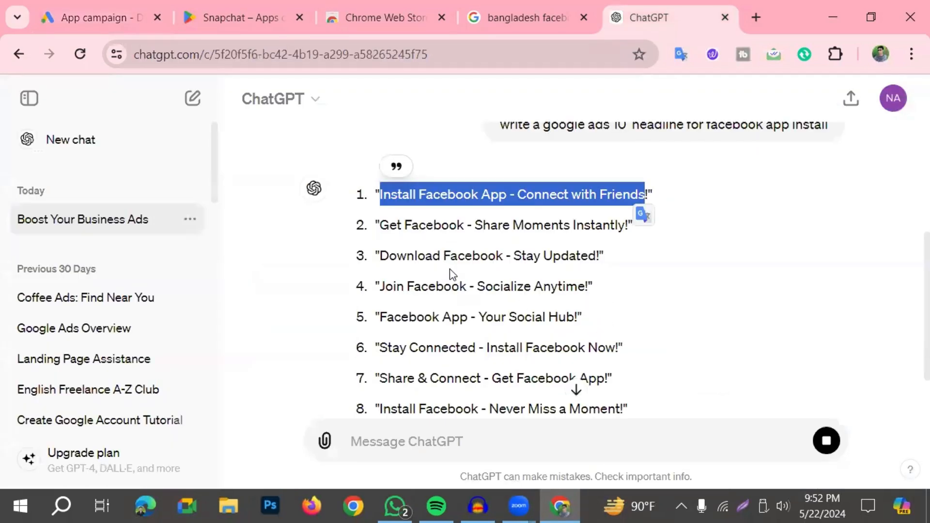
pyautogui.moveTo(504, 257); pyautogui.dragTo(380, 271)
pyautogui.hotkey('ctrl', 'c')
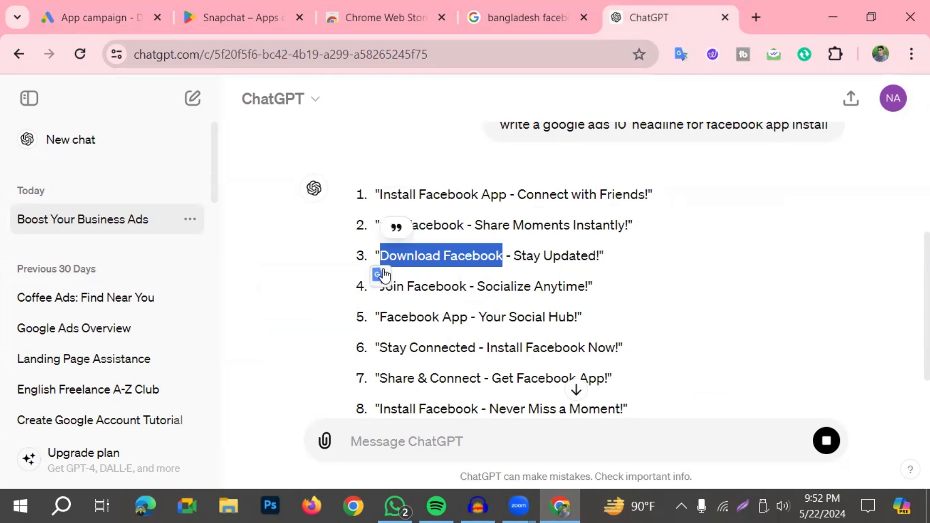
pyautogui.click(87, 19)
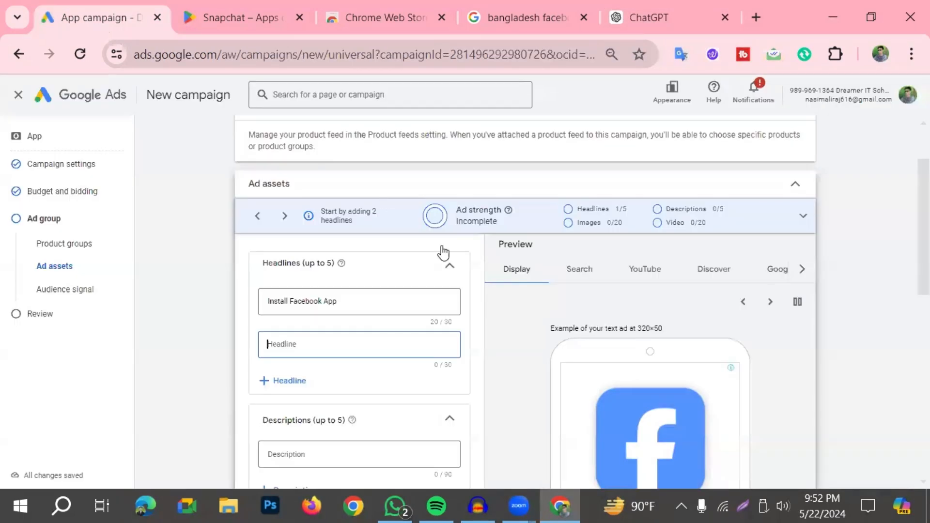
pyautogui.hotkey('ctrl', 'v')
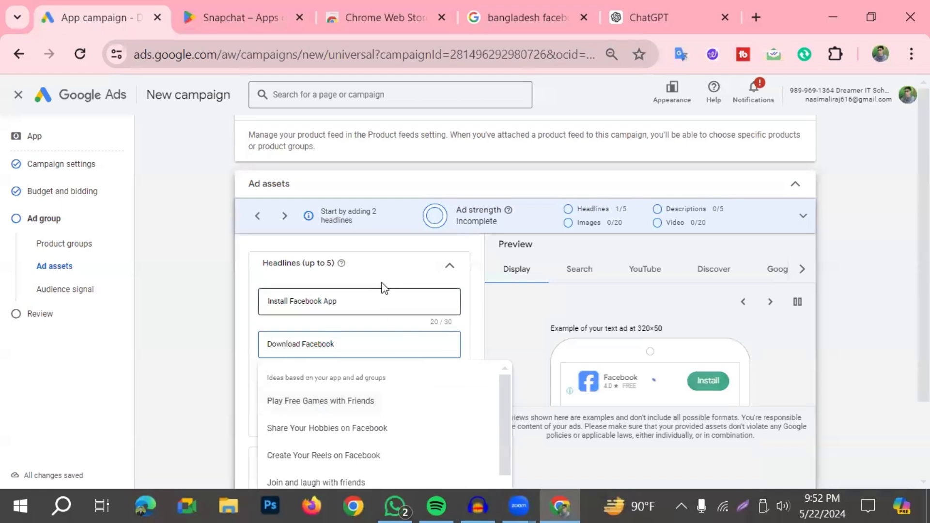
# Add a third headline in Google Ads, look through its suggested ideas, and fill it with "Install Facebook Now" copied from ChatGPT.
pyautogui.click(319, 383)
pyautogui.scroll(-2, 335, 384)
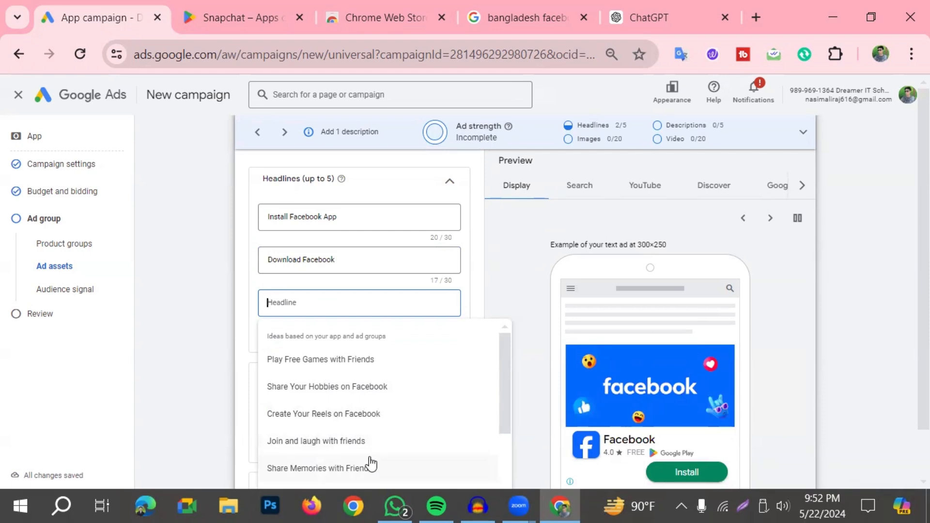
pyautogui.scroll(-2, 365, 443)
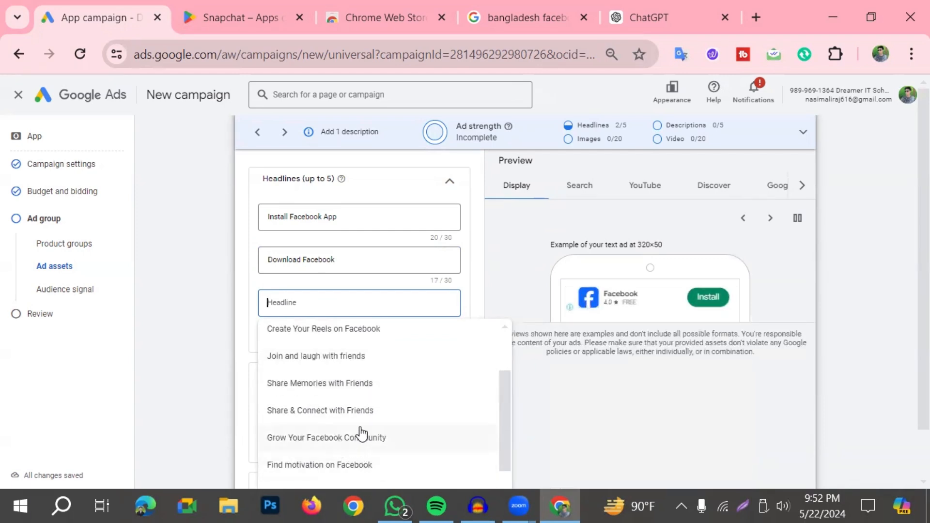
pyautogui.scroll(-2, 369, 473)
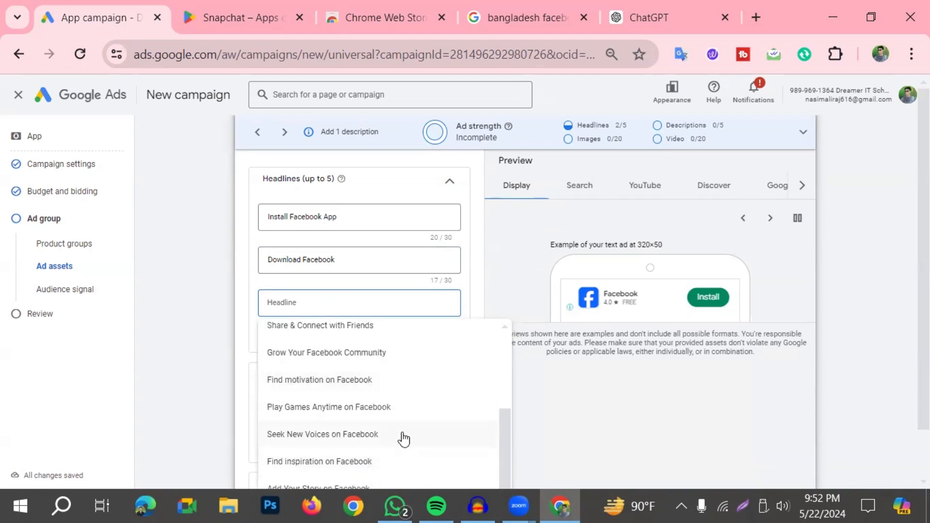
pyautogui.click(678, 10)
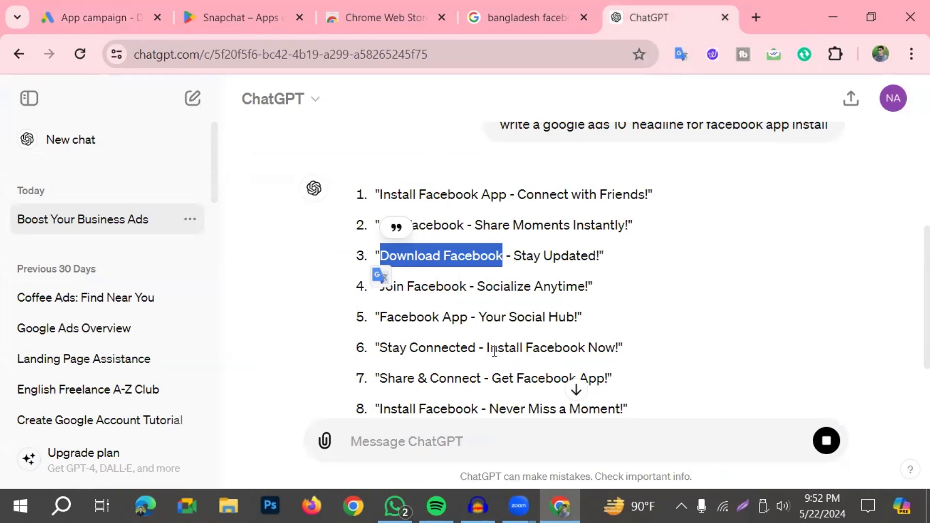
pyautogui.moveTo(488, 348); pyautogui.dragTo(616, 349)
pyautogui.hotkey('ctrl', 'c')
pyautogui.click(73, 17)
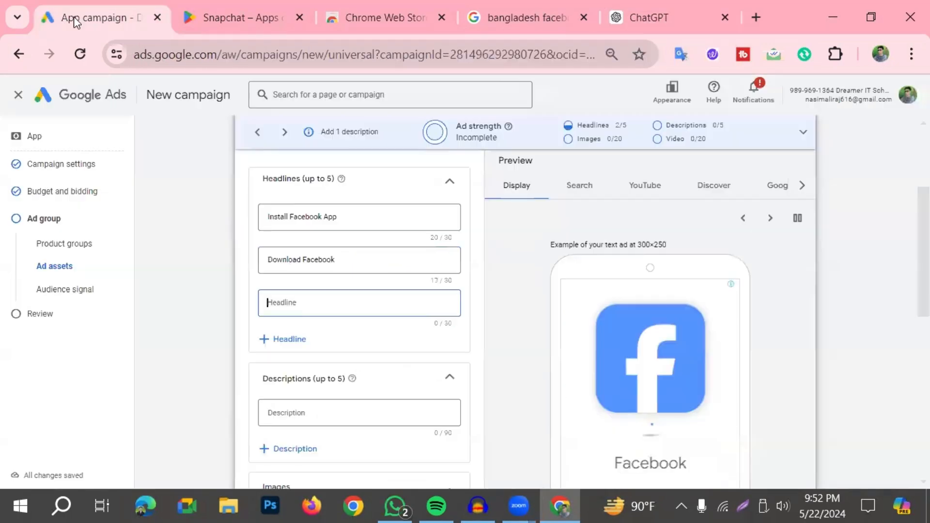
pyautogui.hotkey('ctrl', 'v')
pyautogui.click(174, 272)
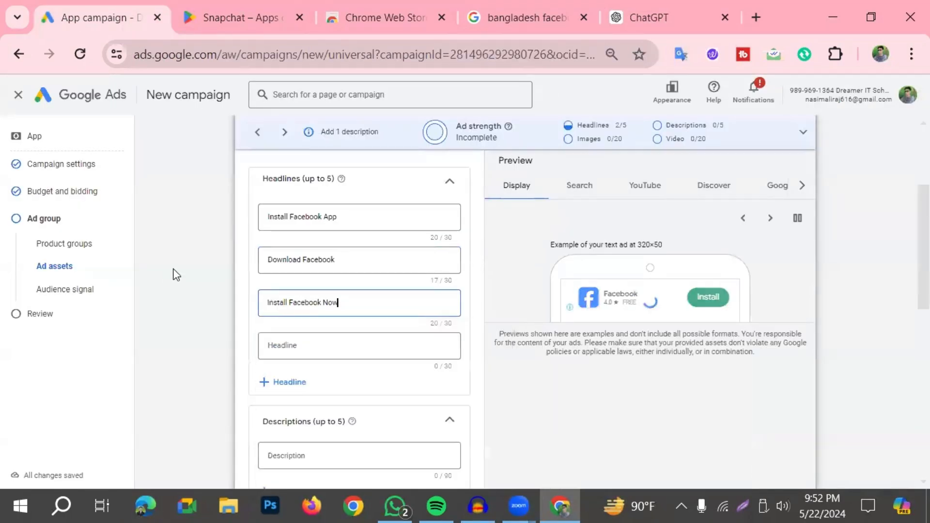
# Copy "Install Facebook" from ChatGPT's eighth suggestion into the fourth Google Ads headline.
pyautogui.click(313, 347)
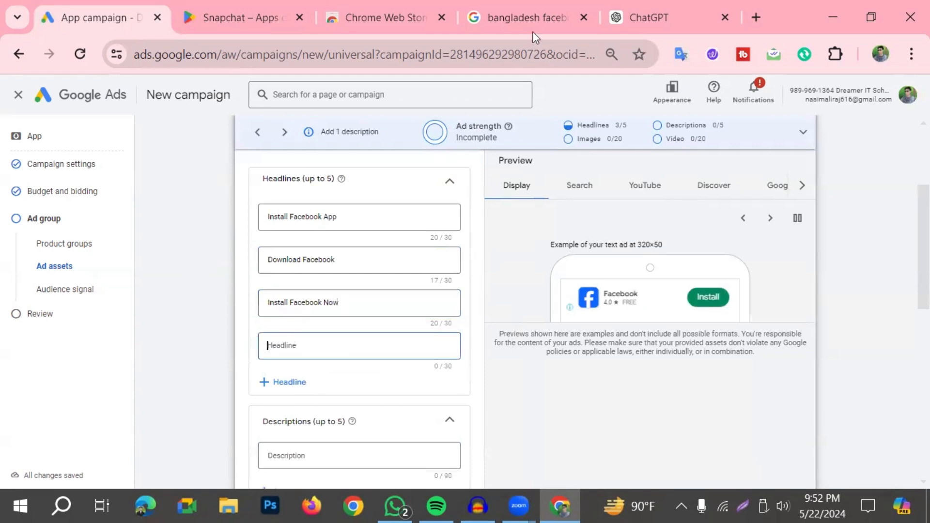
pyautogui.click(649, 18)
pyautogui.scroll(-2, 483, 378)
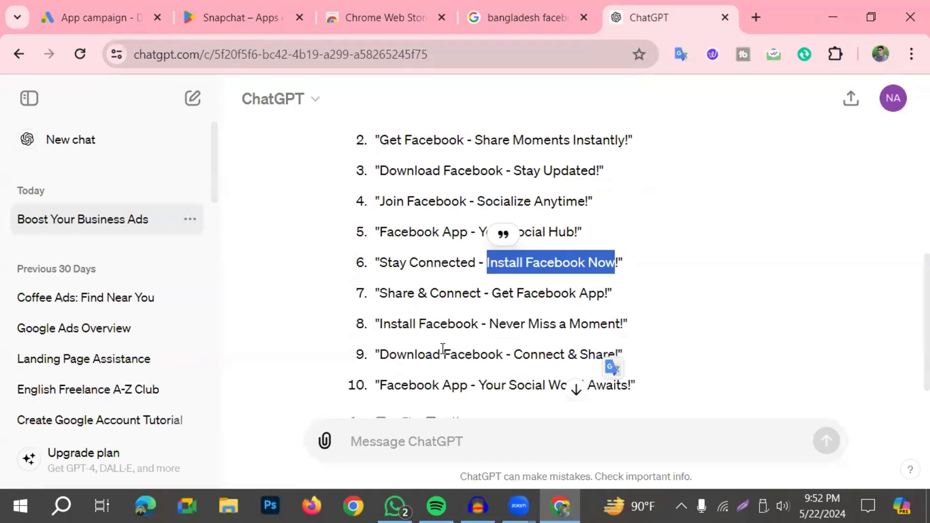
pyautogui.moveTo(380, 325); pyautogui.dragTo(446, 324)
pyautogui.click(432, 322)
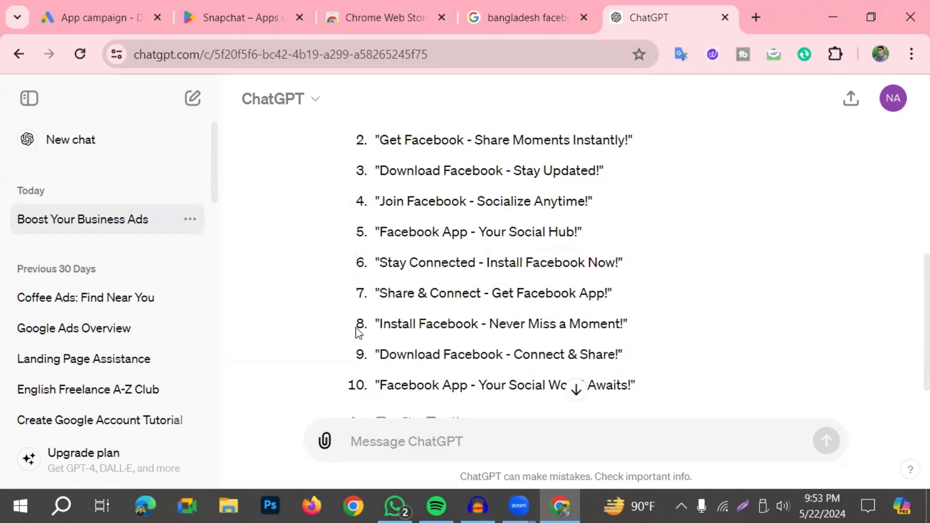
pyautogui.moveTo(378, 323); pyautogui.dragTo(475, 340)
pyautogui.hotkey('ctrl', 'c')
pyautogui.click(391, 323)
pyautogui.click(94, 19)
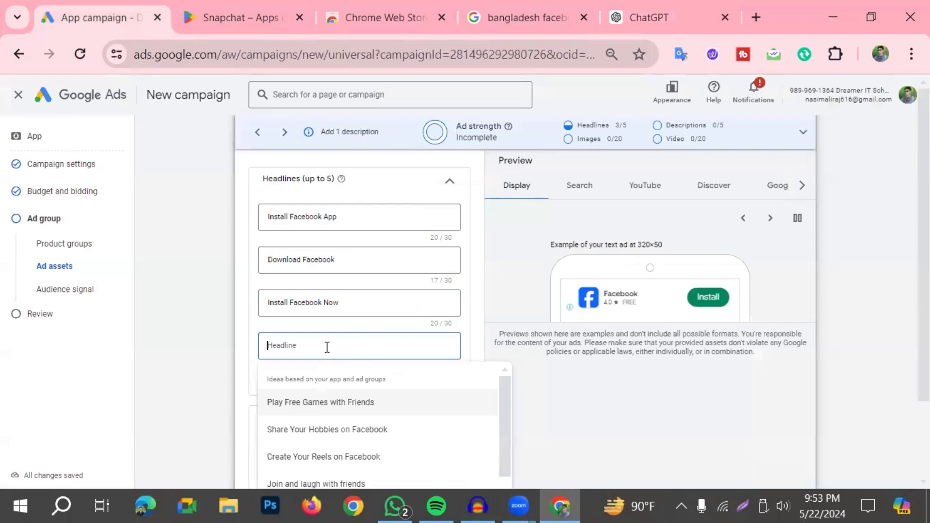
pyautogui.hotkey('ctrl', 'v')
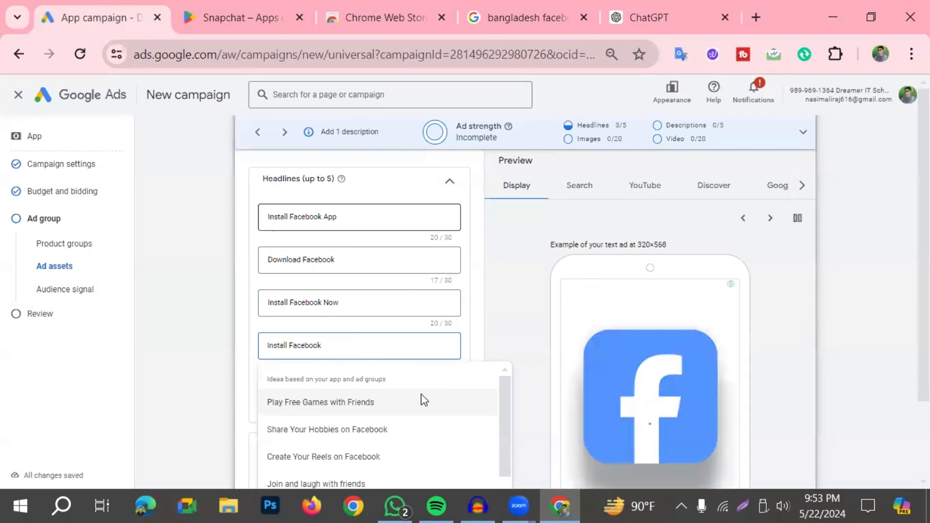
# Copy "Get Facebook App" from ChatGPT's seventh suggestion into the fifth Google Ads headline.
pyautogui.click(650, 18)
pyautogui.click(537, 329)
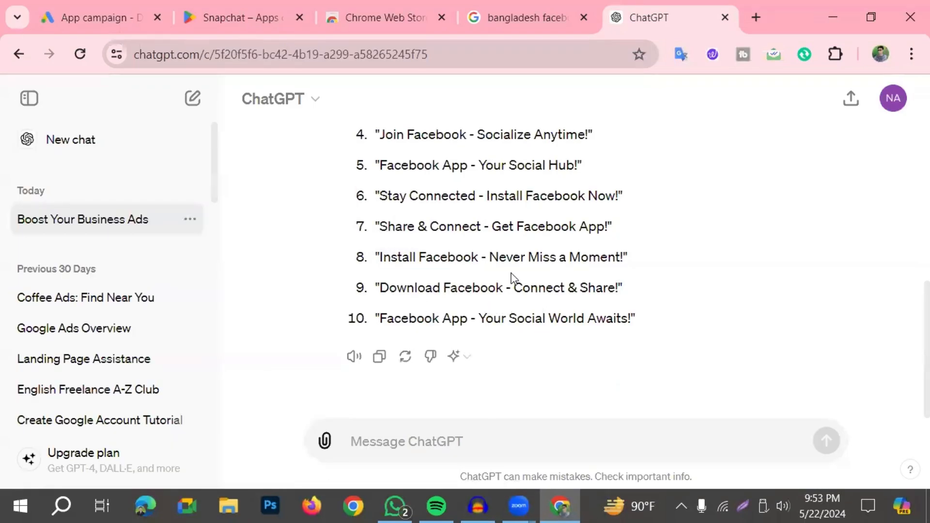
pyautogui.moveTo(489, 257); pyautogui.dragTo(606, 227)
pyautogui.hotkey('ctrl', 'c')
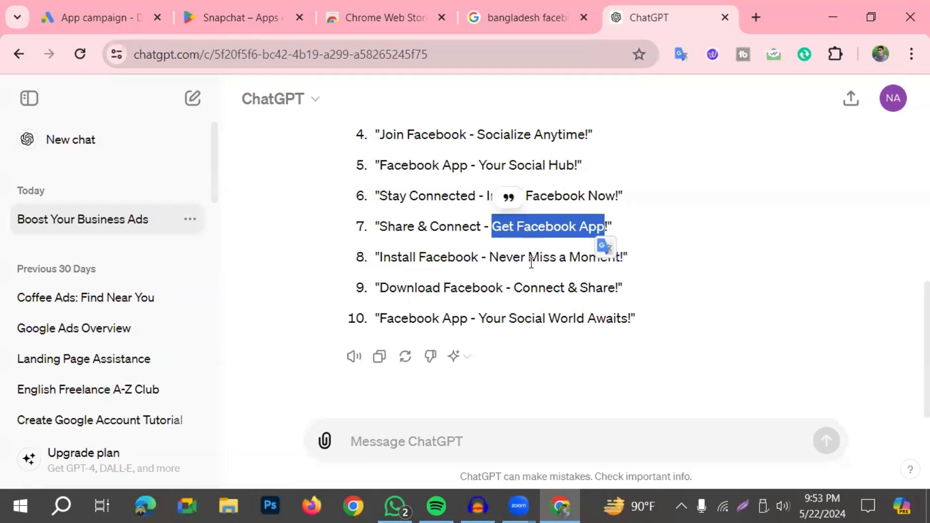
pyautogui.click(78, 15)
pyautogui.click(299, 388)
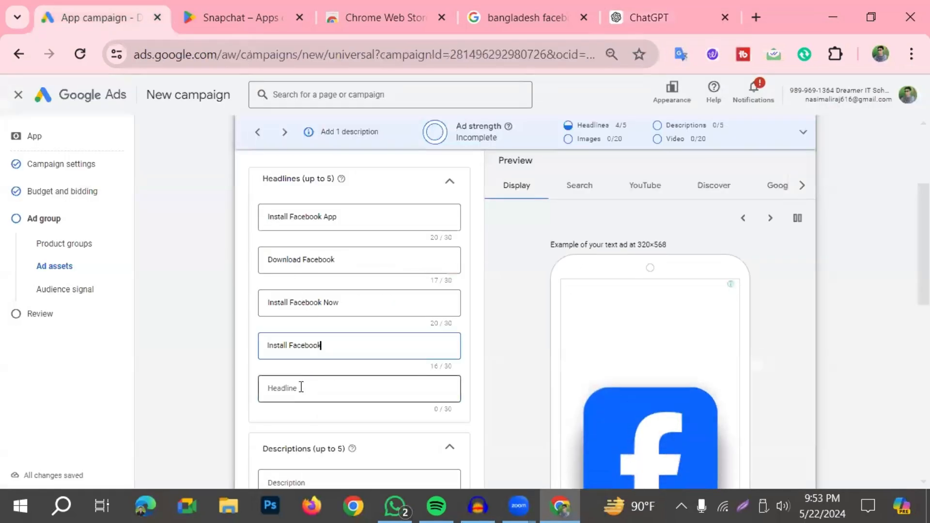
pyautogui.hotkey('ctrl', 'v')
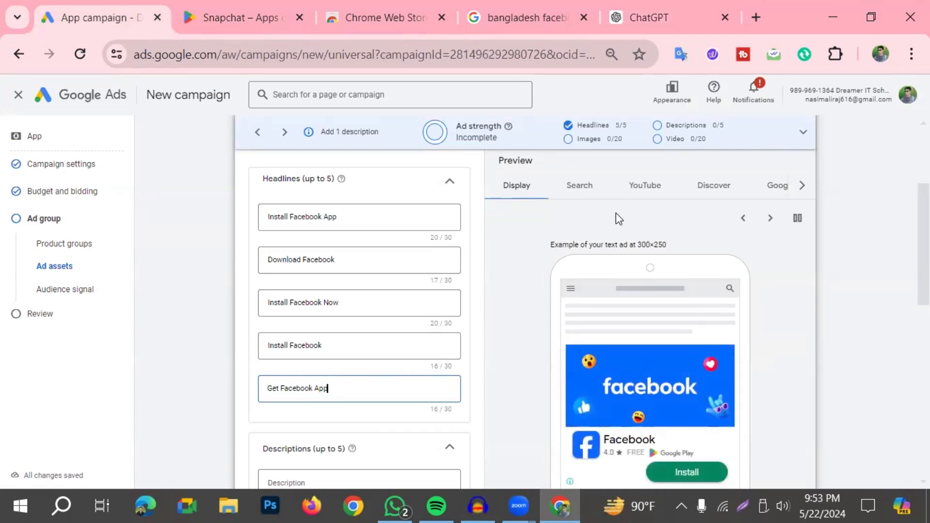
# For the empty Google Ads description, ask ChatGPT to "write a long 5 description for google ads copy for facebook app install".
pyautogui.scroll(-2, 460, 386)
pyautogui.click(318, 400)
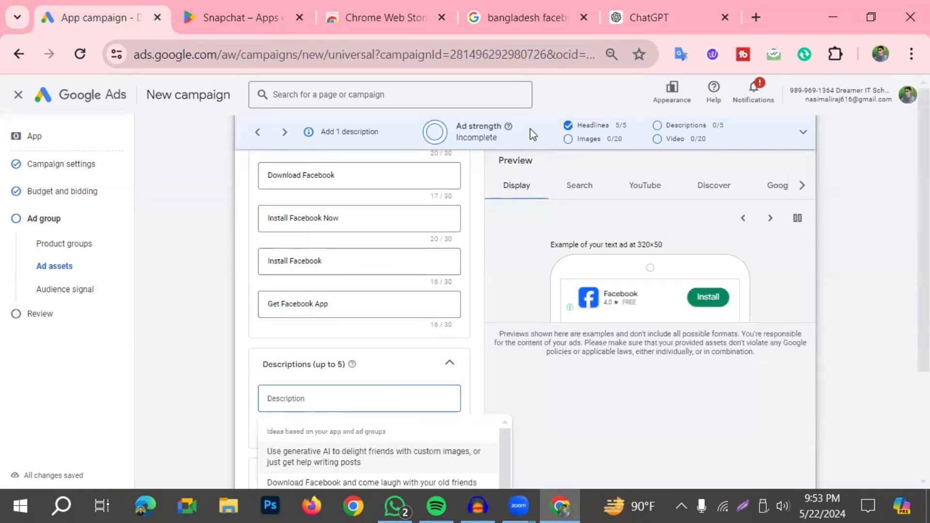
pyautogui.click(649, 19)
pyautogui.click(813, 422)
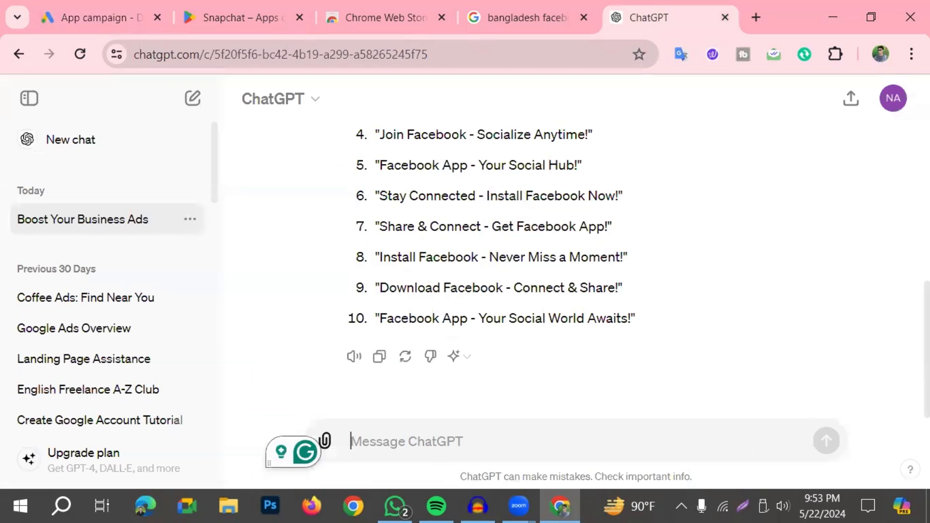
pyautogui.write('write a long description for google ads')
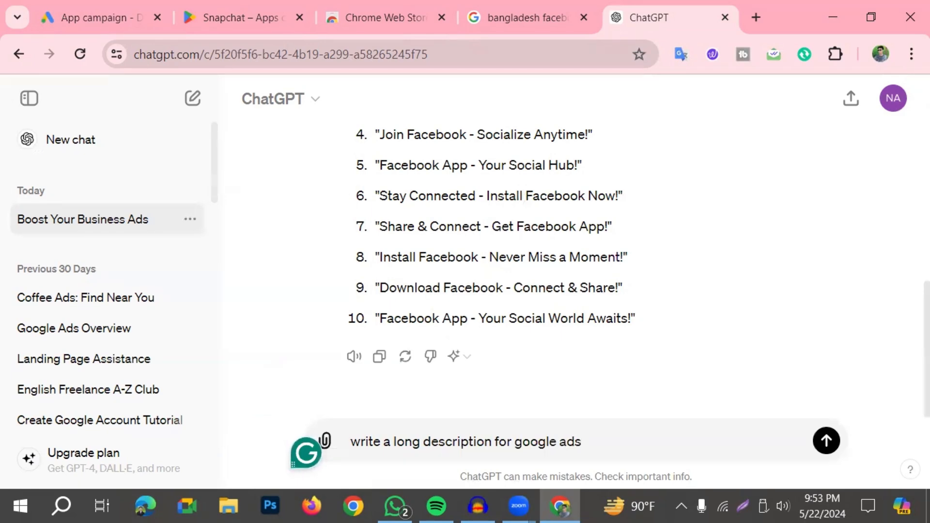
pyautogui.click(48, 10)
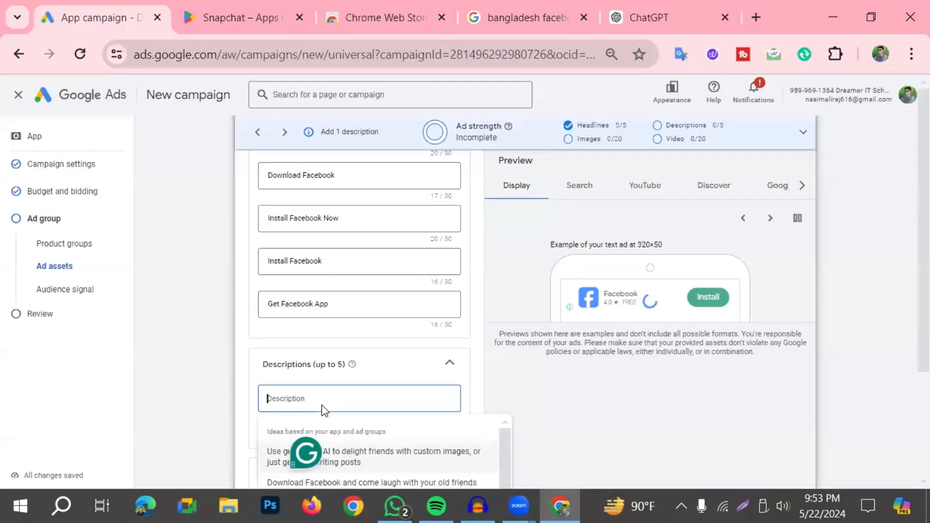
pyautogui.scroll(-2, 358, 368)
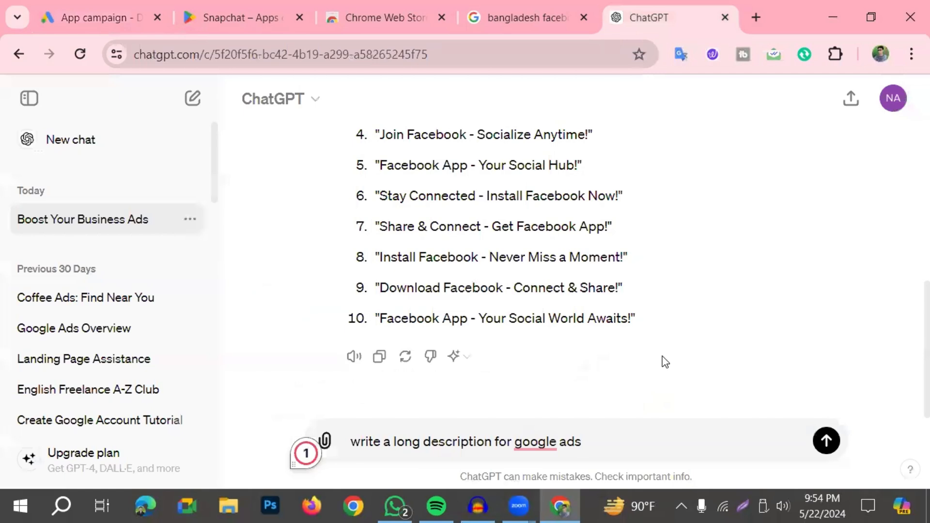
pyautogui.write('opy for facebook')
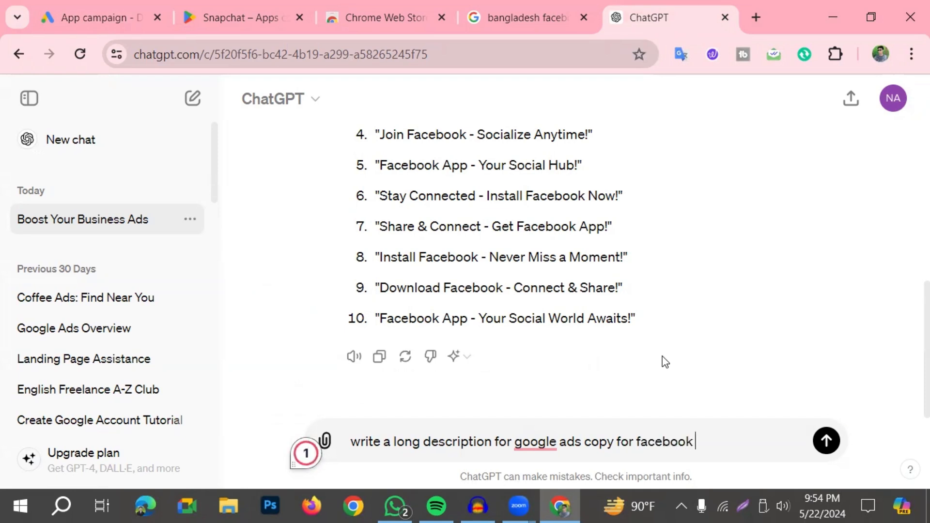
pyautogui.write('app install')
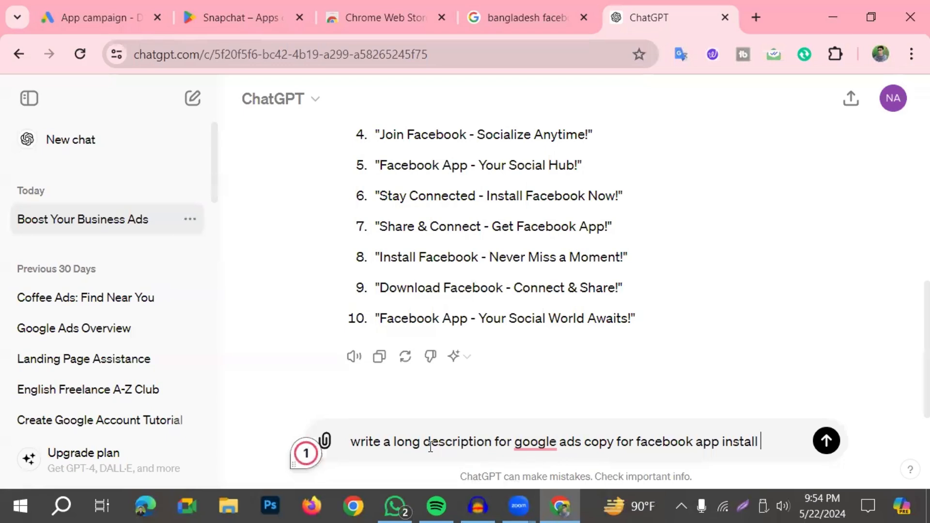
pyautogui.write('5')
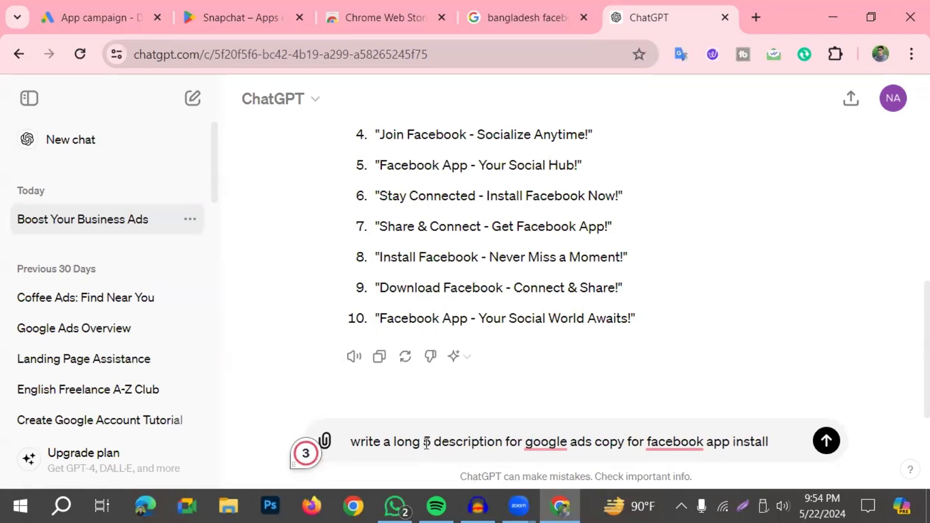
pyautogui.press('Return')
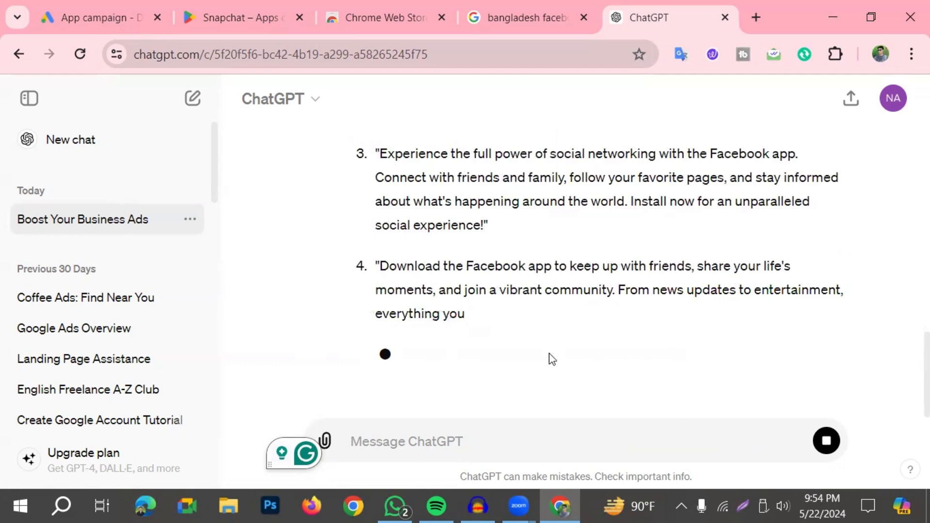
# Copy ChatGPT's first description, from "Join millions of users on Facebook!" through "latest news and events", into the first Google Ads description.
pyautogui.scroll(5, 553, 359)
pyautogui.moveTo(383, 233); pyautogui.dragTo(440, 280)
pyautogui.hotkey('ctrl', 'c')
pyautogui.click(73, 15)
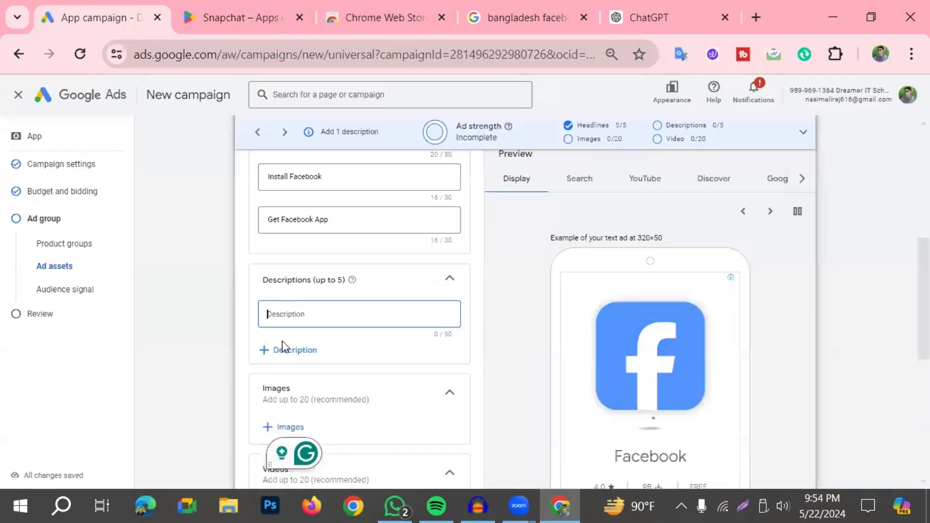
pyautogui.hotkey('ctrl', 'v')
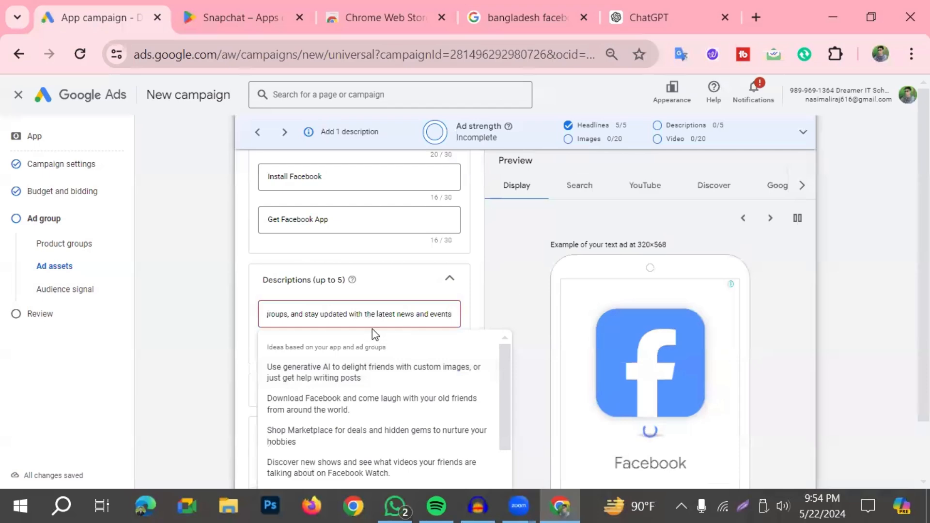
# Delete the closing words of the first Google Ads description to shorten it toward the 90-character limit.
pyautogui.click(366, 318)
pyautogui.press('BackSpace')
pyautogui.press('BackSpace')
pyautogui.press('BackSpace')
pyautogui.press('BackSpace')
pyautogui.press('BackSpace')
pyautogui.press('BackSpace')
pyautogui.press('BackSpace')
pyautogui.press('BackSpace')
pyautogui.press('BackSpace')
pyautogui.press('BackSpace')
pyautogui.press('BackSpace')
pyautogui.press('BackSpace')
pyautogui.press('BackSpace')
pyautogui.press('BackSpace')
pyautogui.press('BackSpace')
pyautogui.press('BackSpace')
pyautogui.press('BackSpace')
pyautogui.press('BackSpace')
pyautogui.press('BackSpace')
pyautogui.press('BackSpace')
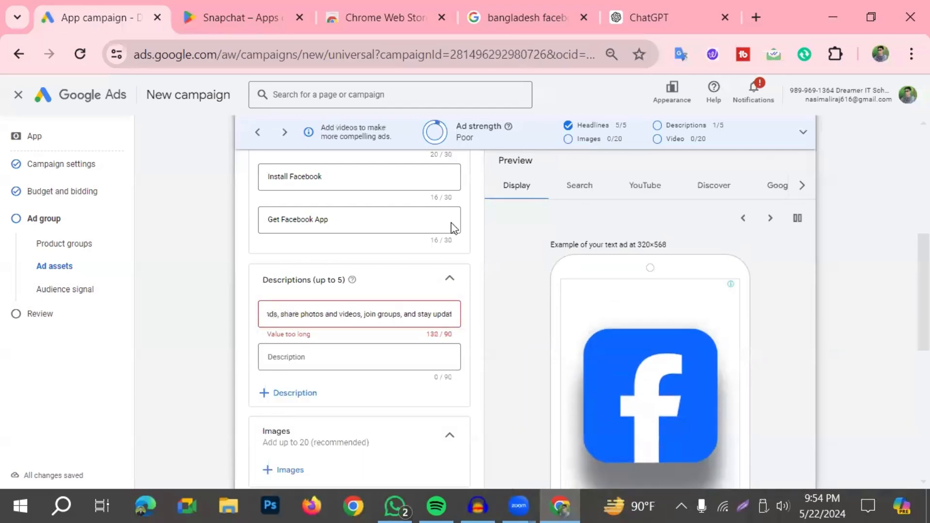
# Edit the descriptions prompt in ChatGPT so it ends with "90 words" and resend it.
pyautogui.click(625, 27)
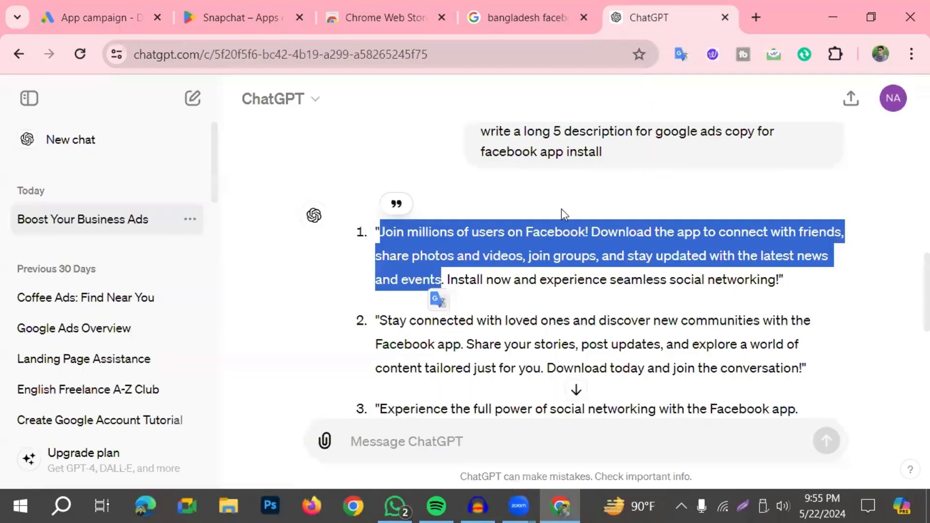
pyautogui.scroll(5, 564, 247)
pyautogui.scroll(-2, 509, 290)
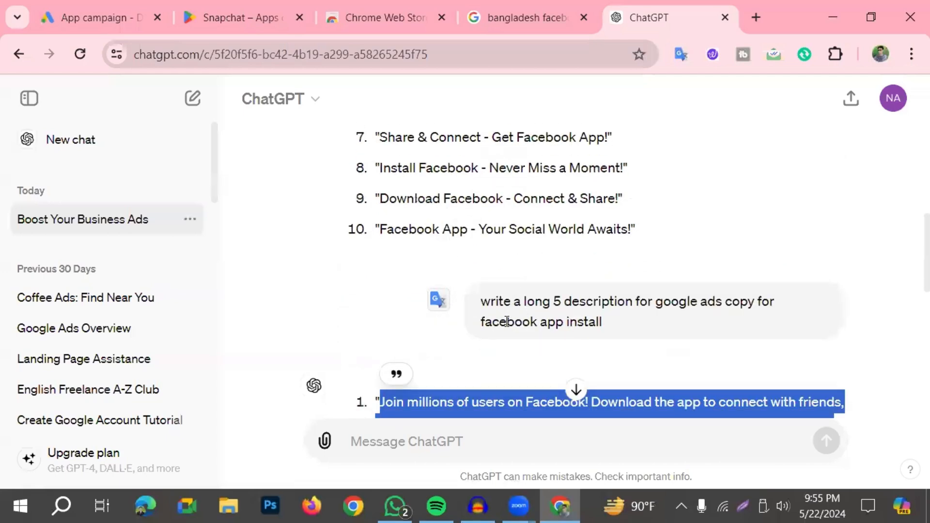
pyautogui.scroll(-10, 504, 334)
pyautogui.scroll(8, 501, 351)
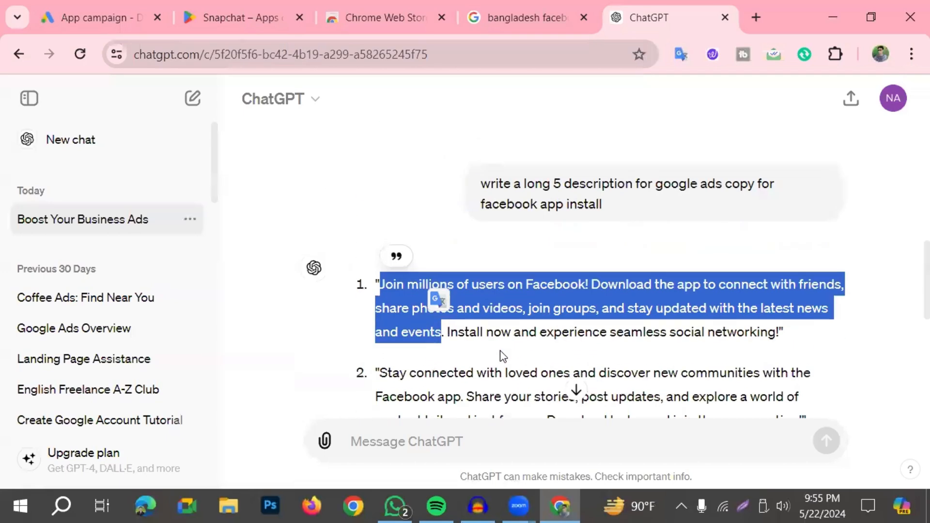
pyautogui.click(550, 248)
pyautogui.moveTo(612, 207); pyautogui.dragTo(486, 184)
pyautogui.click(444, 184)
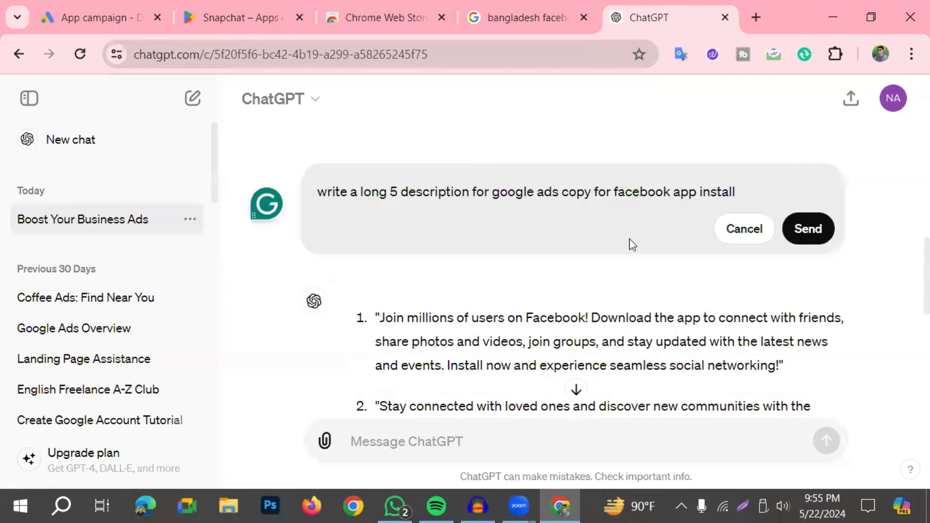
pyautogui.write('90 words')
pyautogui.press('Return')
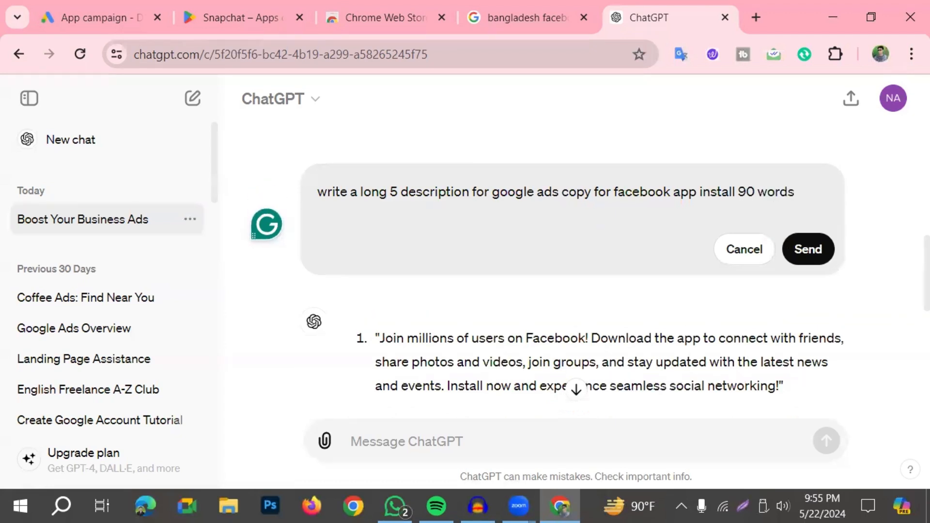
pyautogui.click(809, 249)
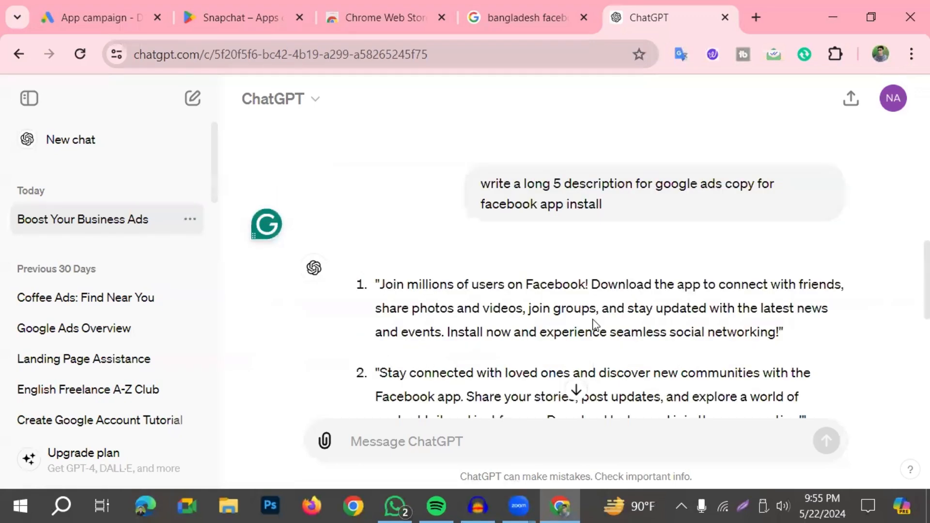
# Regenerate ChatGPT's answer to the descriptions prompt and look back through the conversation.
pyautogui.scroll(-8, 594, 339)
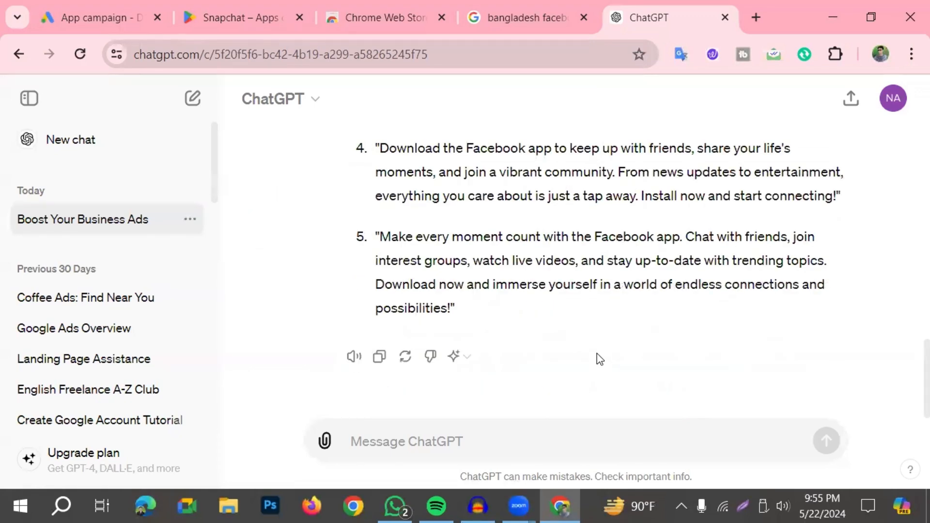
pyautogui.scroll(8, 600, 359)
pyautogui.scroll(-8, 422, 409)
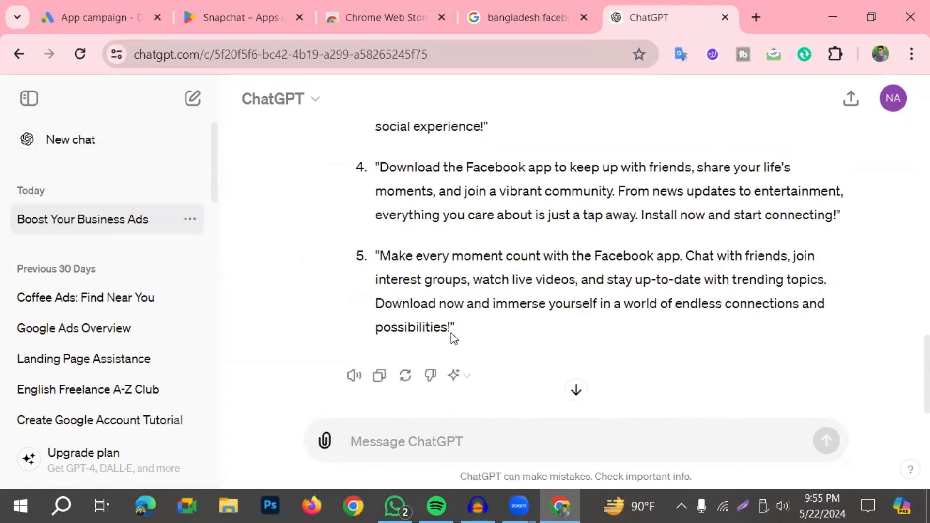
pyautogui.click(405, 356)
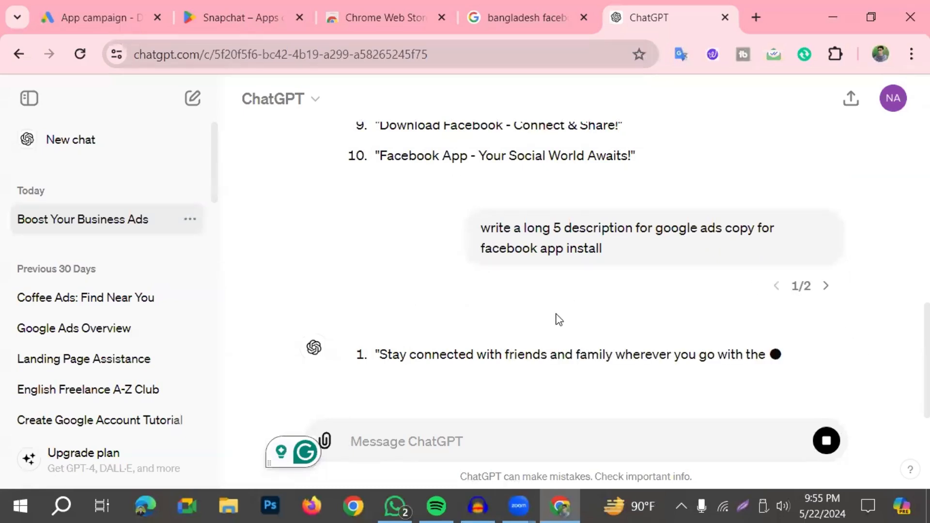
pyautogui.scroll(2, 607, 305)
pyautogui.scroll(5, 611, 303)
pyautogui.scroll(-4, 611, 304)
pyautogui.scroll(10, 599, 334)
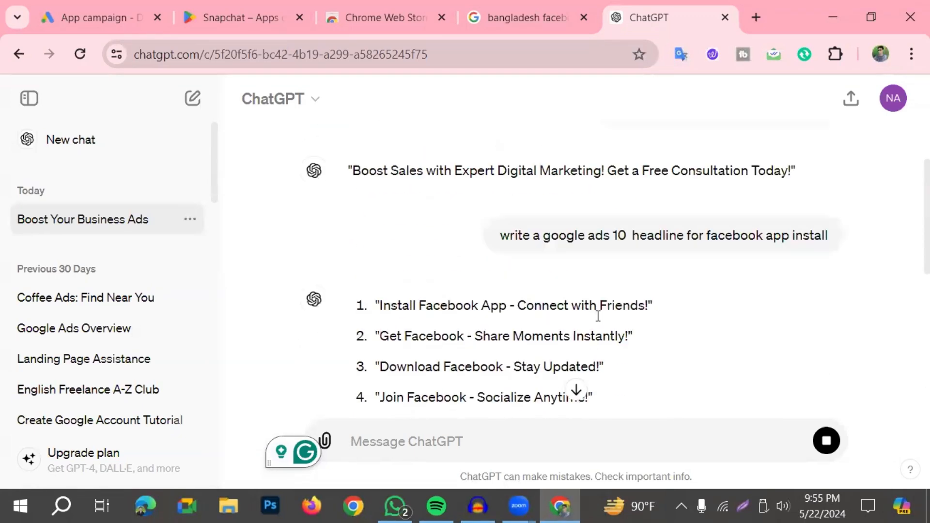
pyautogui.scroll(-10, 599, 334)
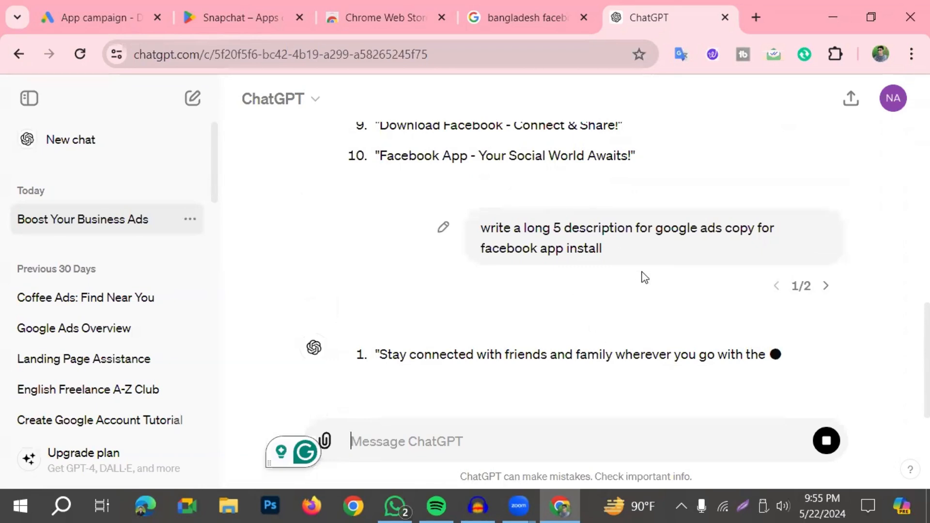
# Copy the existing descriptions prompt into a new ChatGPT message and add "90 words" at its end.
pyautogui.click(443, 227)
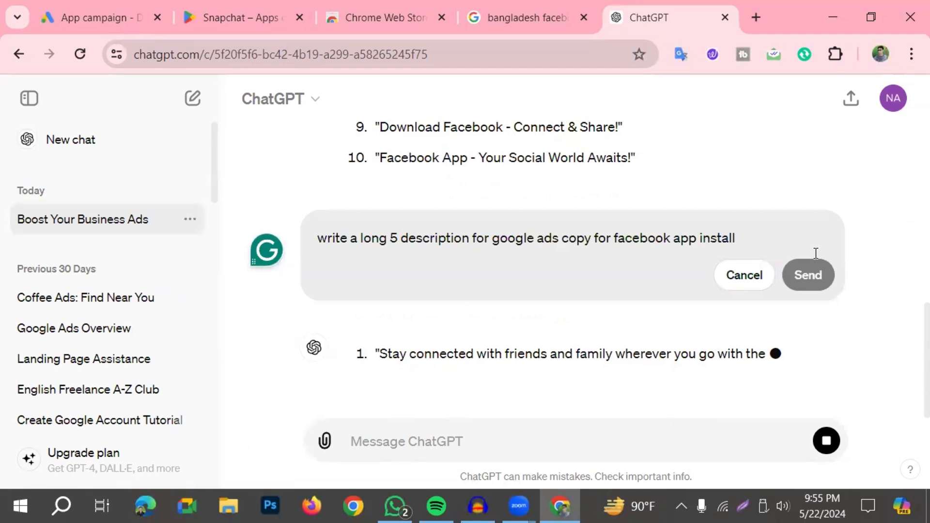
pyautogui.moveTo(759, 239); pyautogui.dragTo(315, 242)
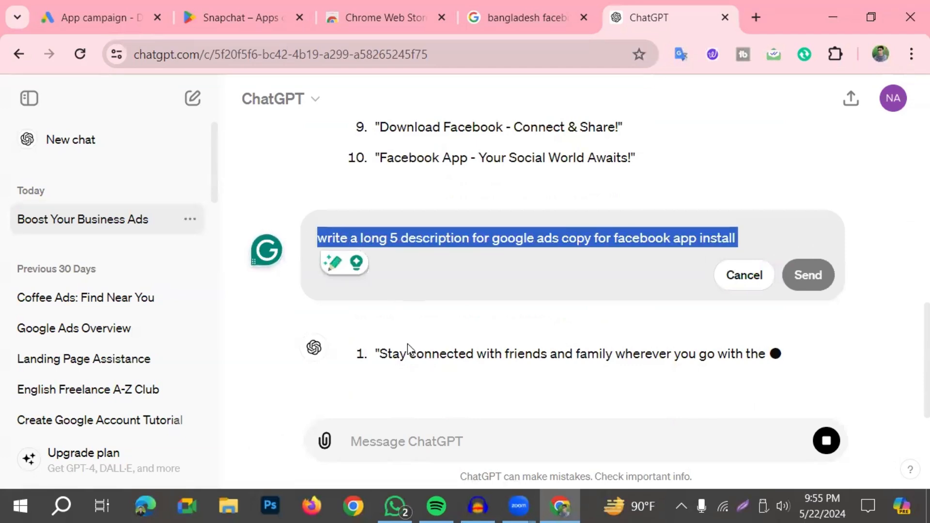
pyautogui.click(409, 438)
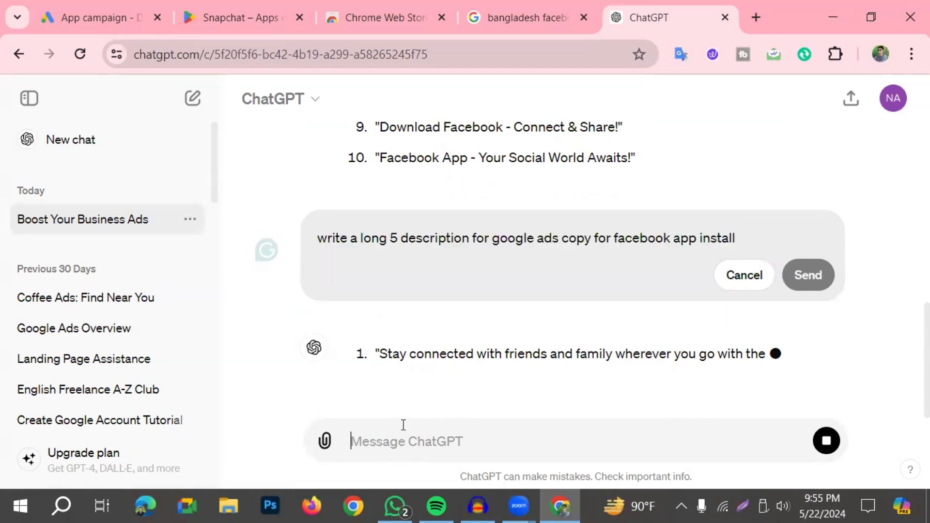
pyautogui.hotkey('ctrl', 'v')
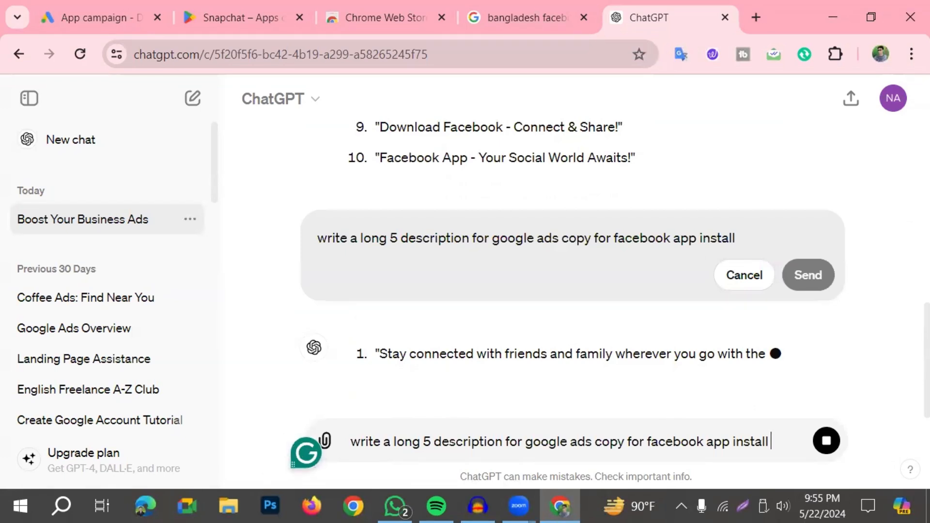
pyautogui.write('90 words')
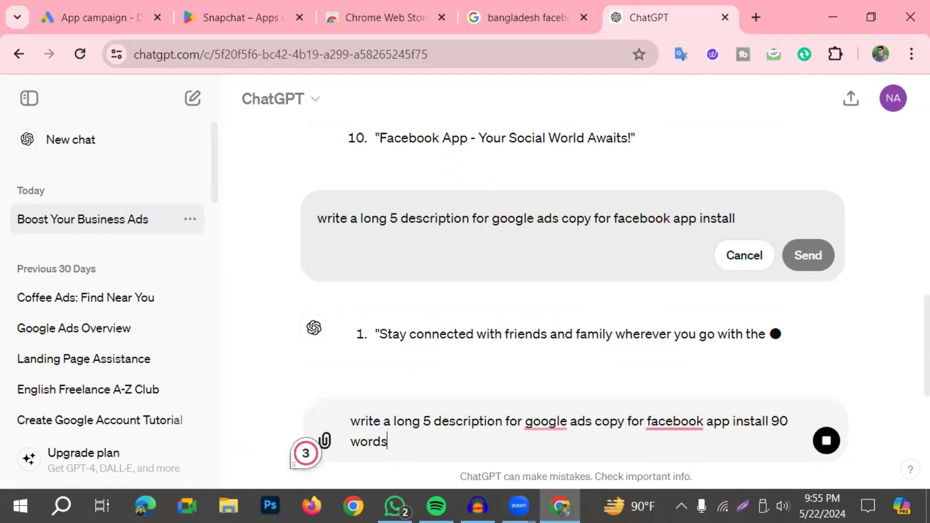
pyautogui.hotkey('shift', 'Return')
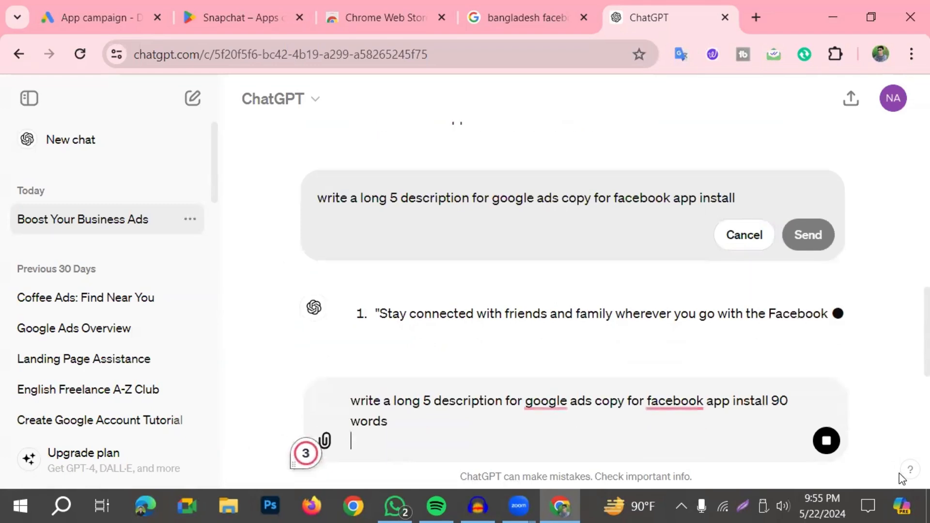
# Stop the response being generated, dismiss its rating request and cancel the open prompt edit.
pyautogui.click(826, 443)
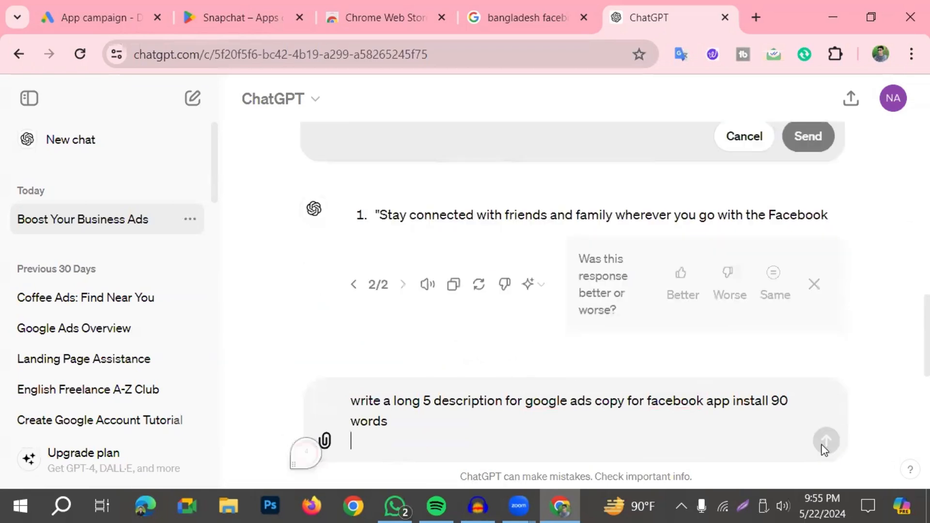
pyautogui.click(814, 284)
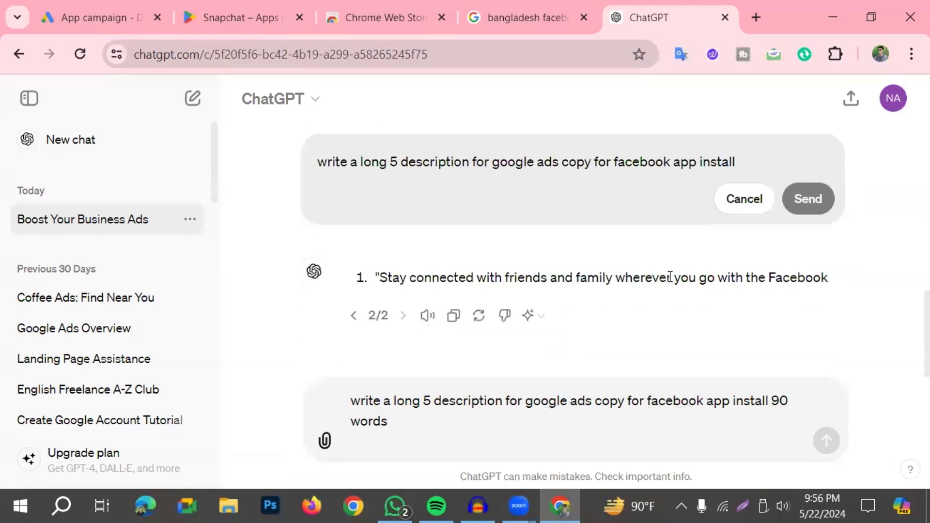
pyautogui.click(723, 213)
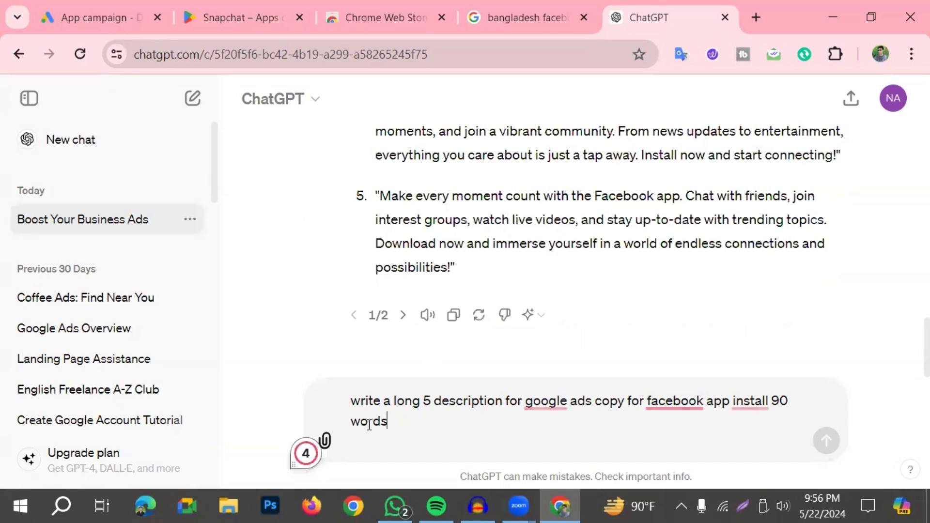
# Cut and re-paste the drafted "90 words" prompt in the message box, and reload the ChatGPT page.
pyautogui.moveTo(394, 424); pyautogui.dragTo(334, 405)
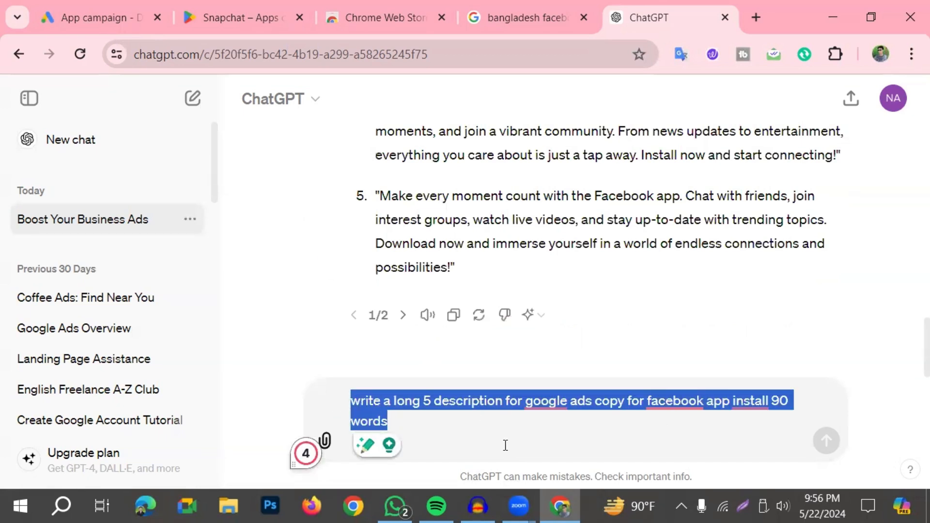
pyautogui.hotkey('ctrl', 'x')
pyautogui.hotkey('ctrl', 'v')
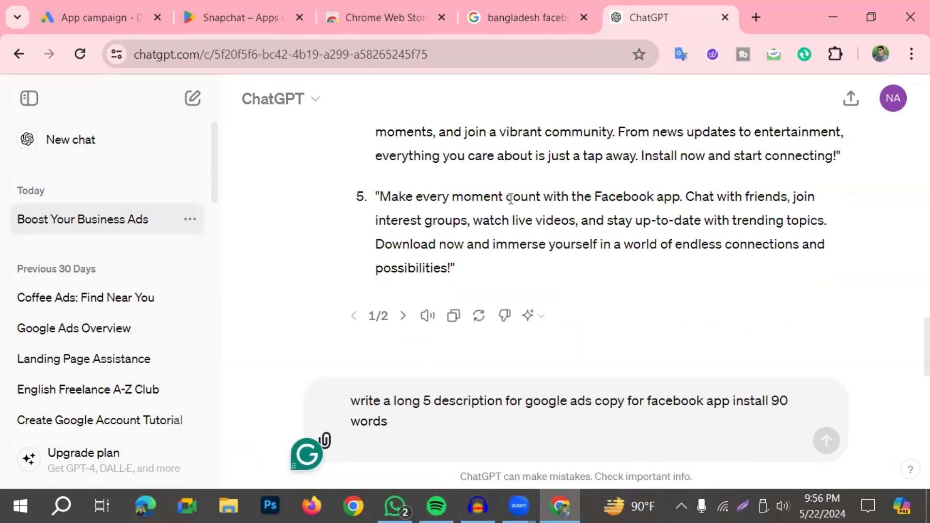
pyautogui.press('F5')
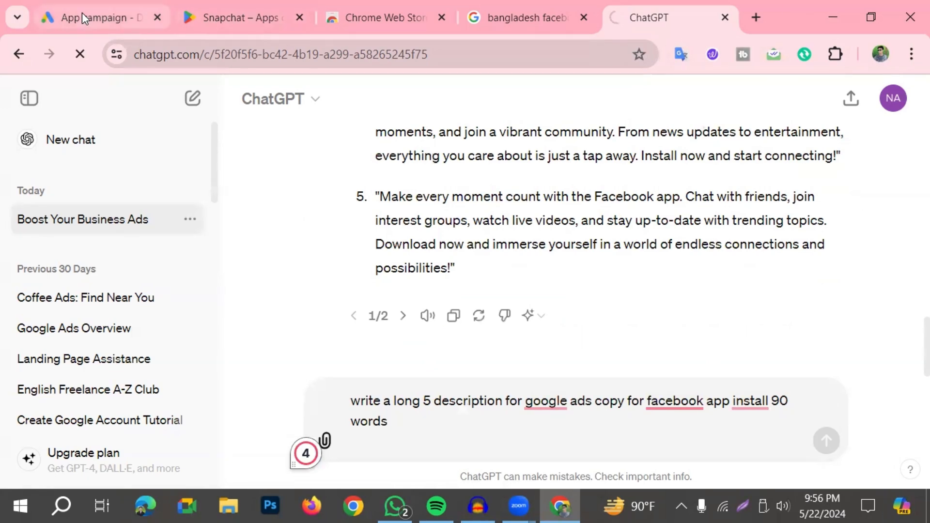
# Switch to Google Ads and fill the second description with the suggestion "Use generative AI to delight friends with custom images, or just get help writing posts".
pyautogui.click(116, 17)
pyautogui.click(344, 356)
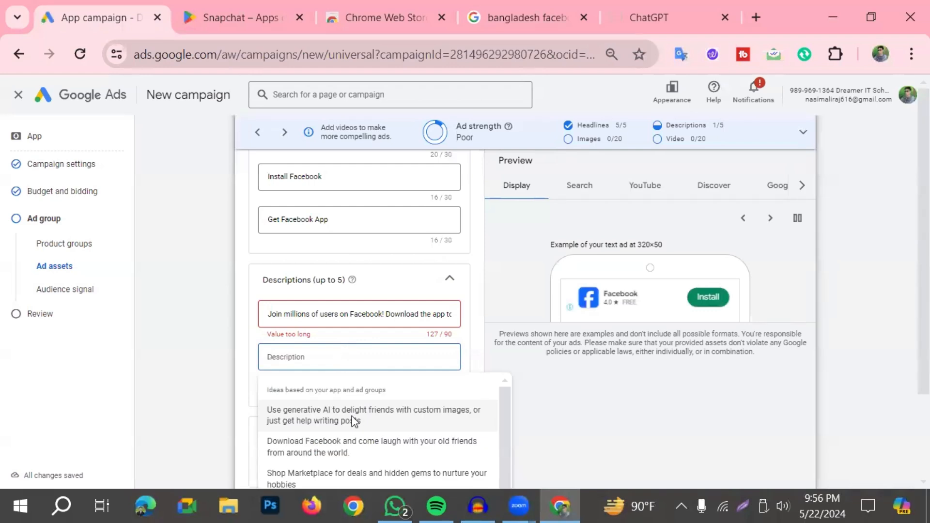
pyautogui.click(353, 429)
# Replace the overlong first description with the suggested "Open Facebook and find your next project, place or passion.".
pyautogui.click(359, 322)
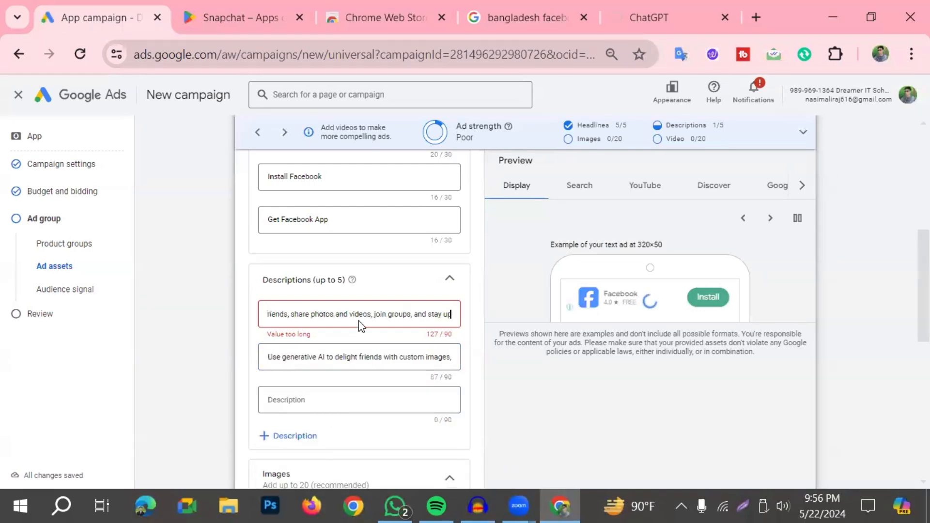
pyautogui.hotkey('ctrl', 'a')
pyautogui.press('BackSpace')
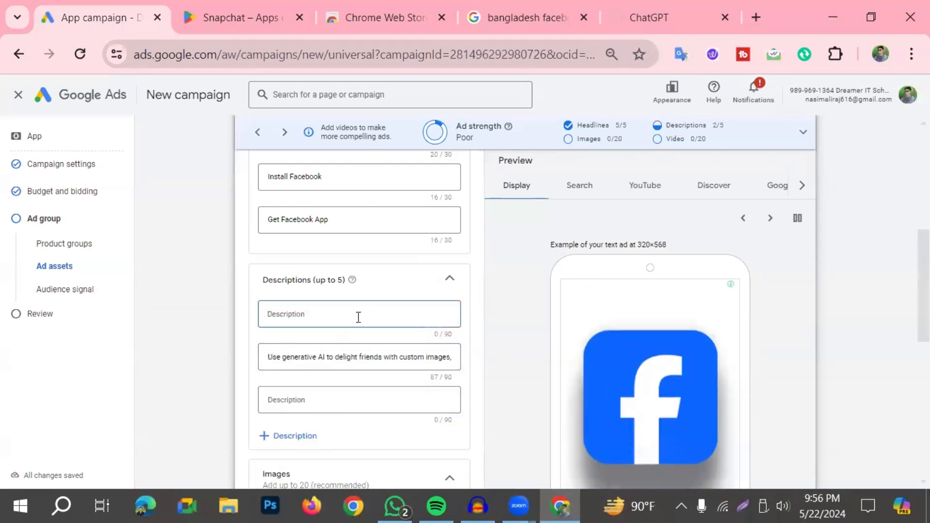
pyautogui.click(351, 324)
pyautogui.scroll(-2, 359, 422)
pyautogui.click(332, 442)
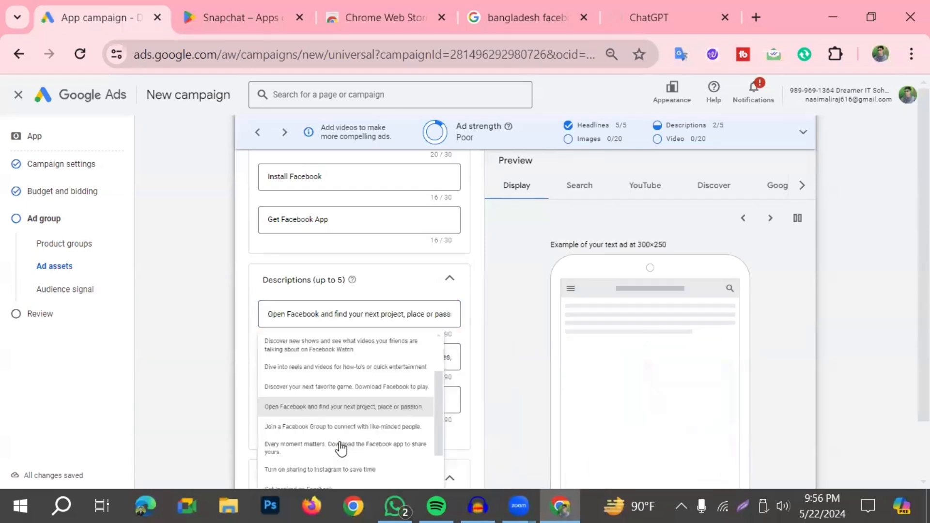
# Fill the third and fourth descriptions with the suggestions "Get Inspired on Facebook" and "Join a Facebook Group to connect with like-minded people.".
pyautogui.click(322, 398)
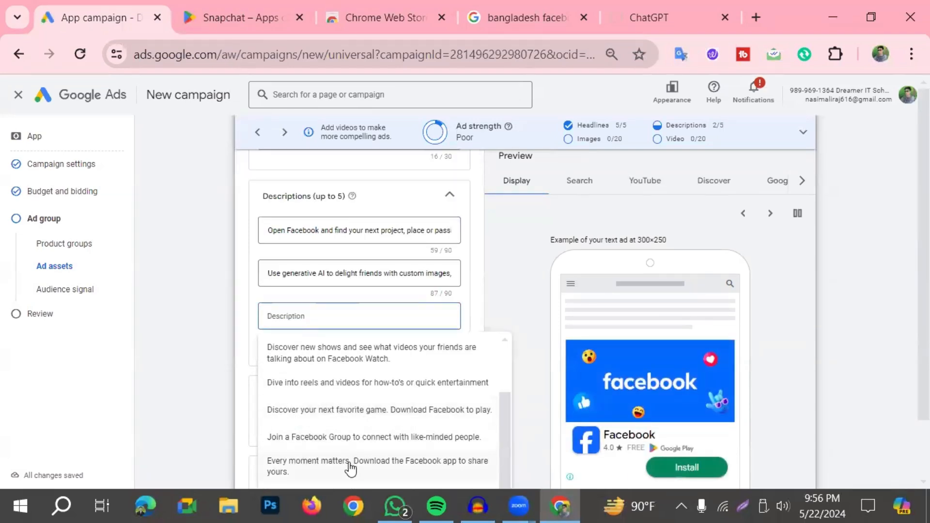
pyautogui.scroll(-1, 320, 448)
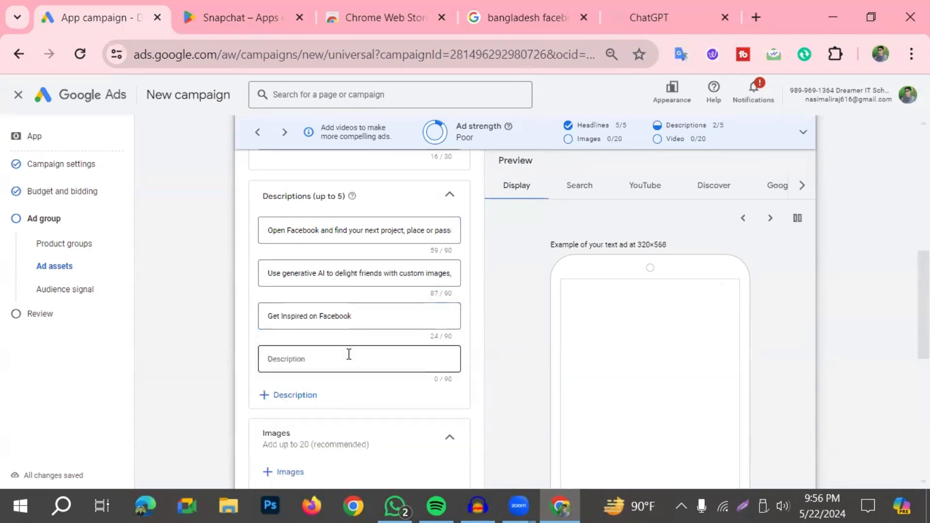
pyautogui.click(347, 359)
pyautogui.scroll(-4, 358, 430)
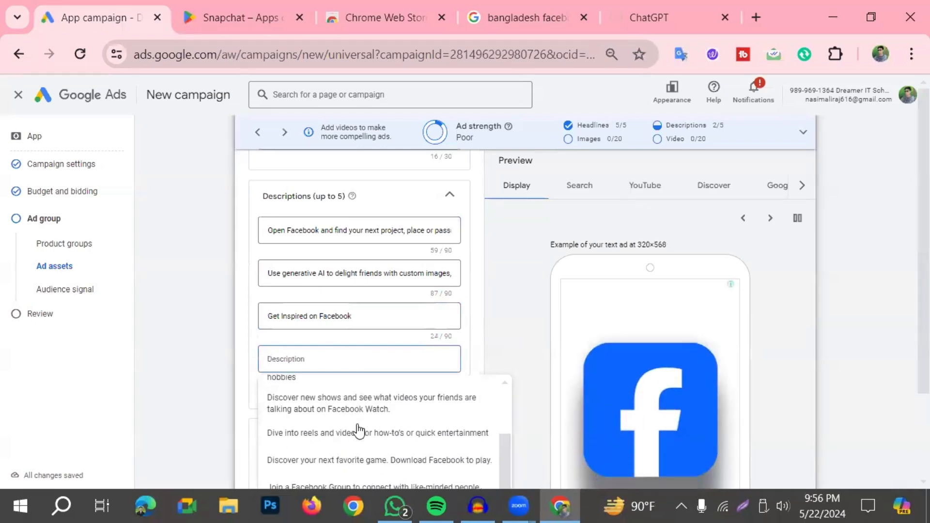
pyautogui.click(369, 458)
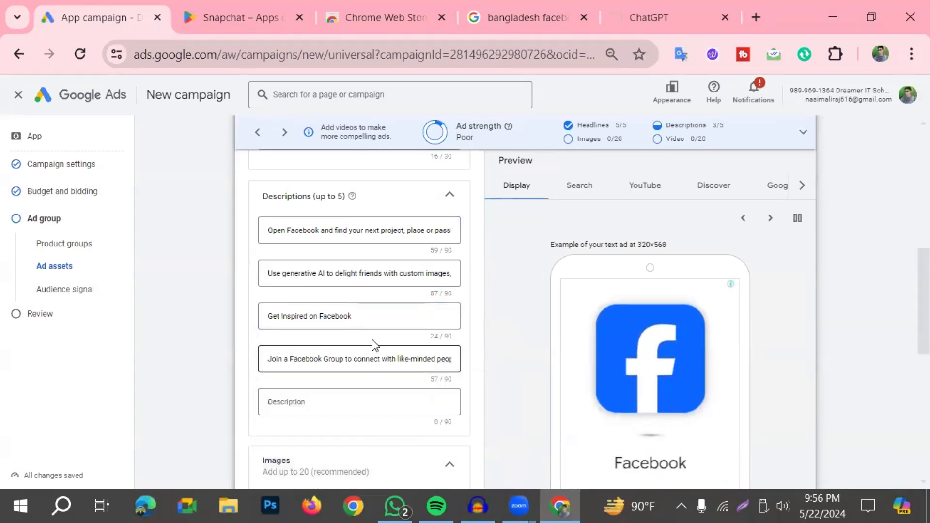
# Fill the fifth description with the suggested "Discover your next favorite game. Download Facebook to play." and open the ad's image picker.
pyautogui.scroll(-2, 357, 377)
pyautogui.click(341, 321)
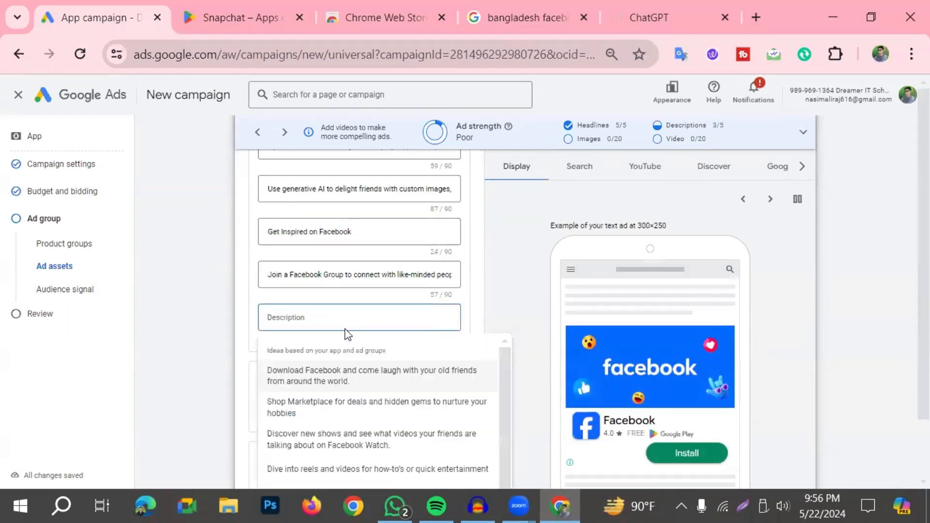
pyautogui.scroll(-3, 359, 407)
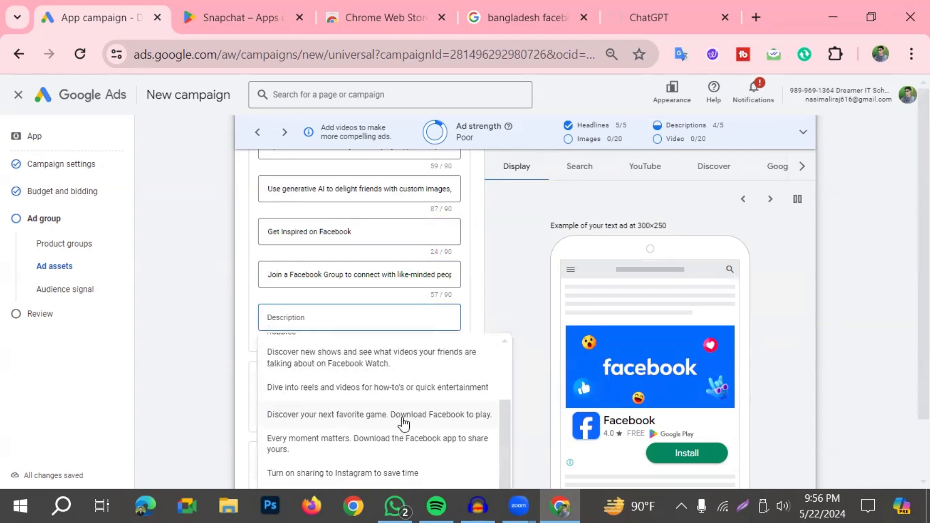
pyautogui.click(389, 422)
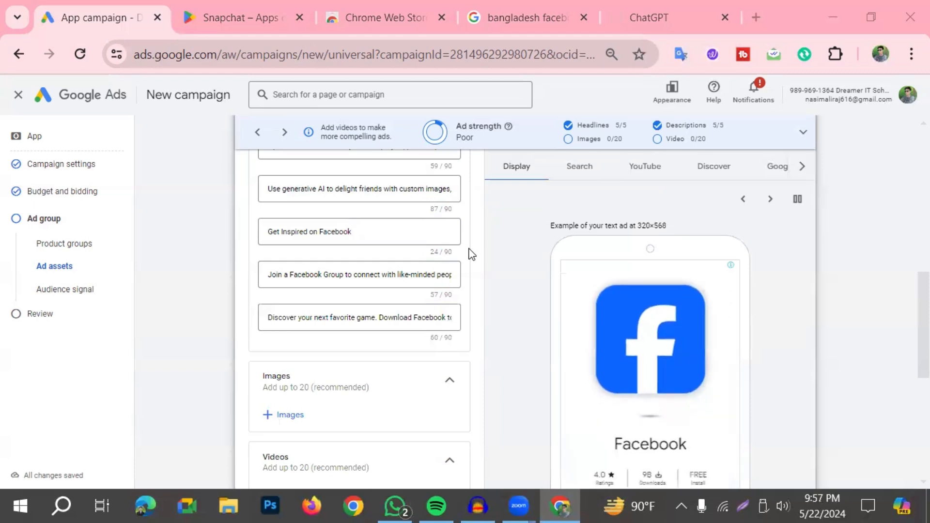
pyautogui.scroll(-2, 432, 376)
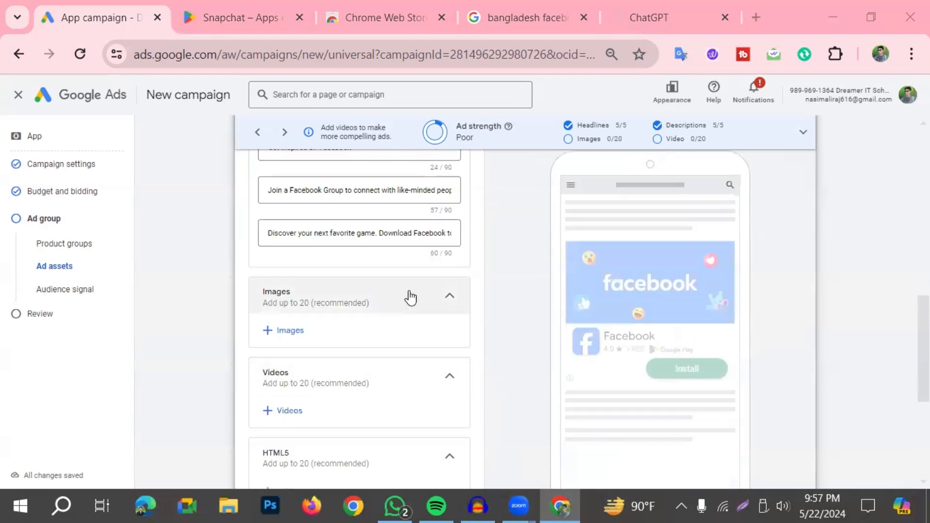
pyautogui.click(278, 332)
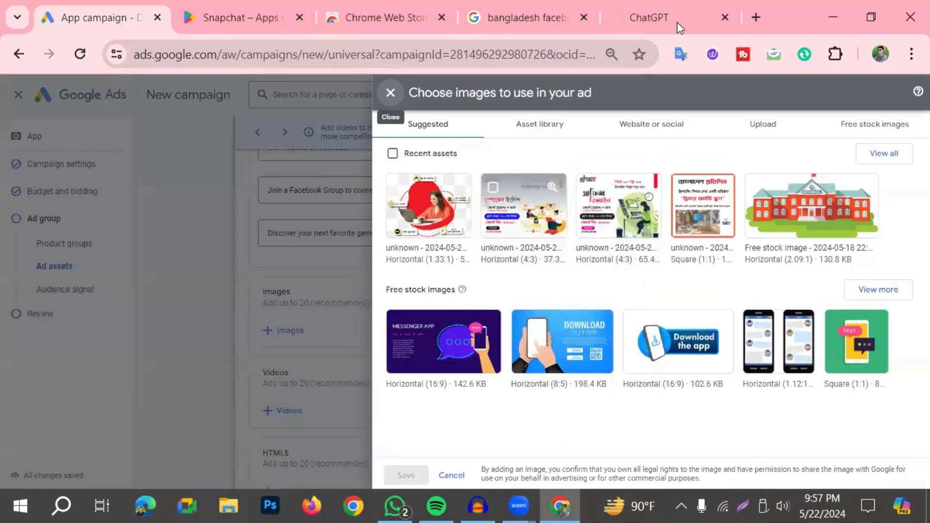
# Search Google for "facebook logo" in a new browser tab and show the image results.
pyautogui.click(748, 17)
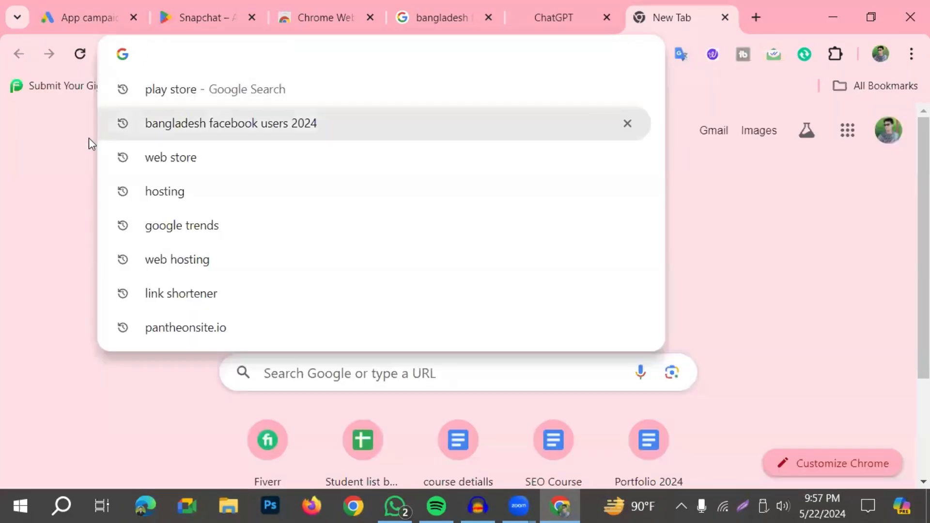
pyautogui.click(61, 141)
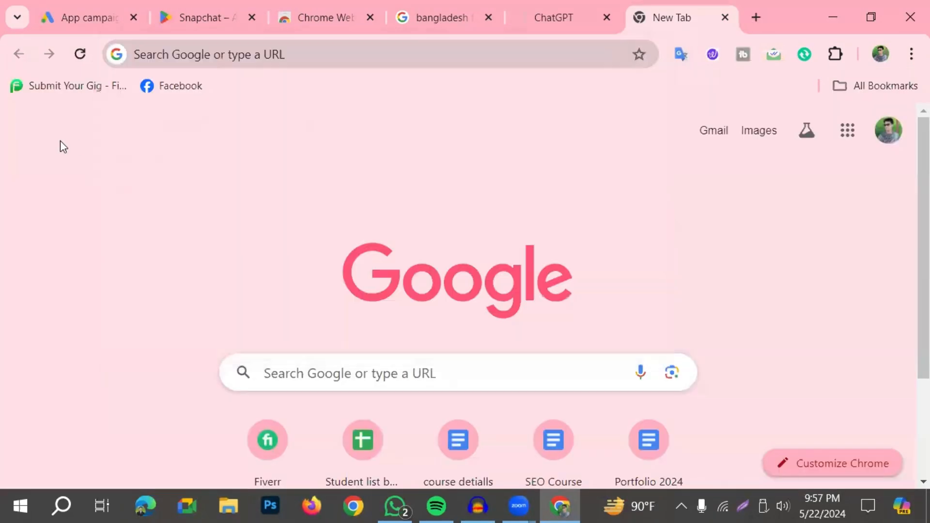
pyautogui.click(219, 56)
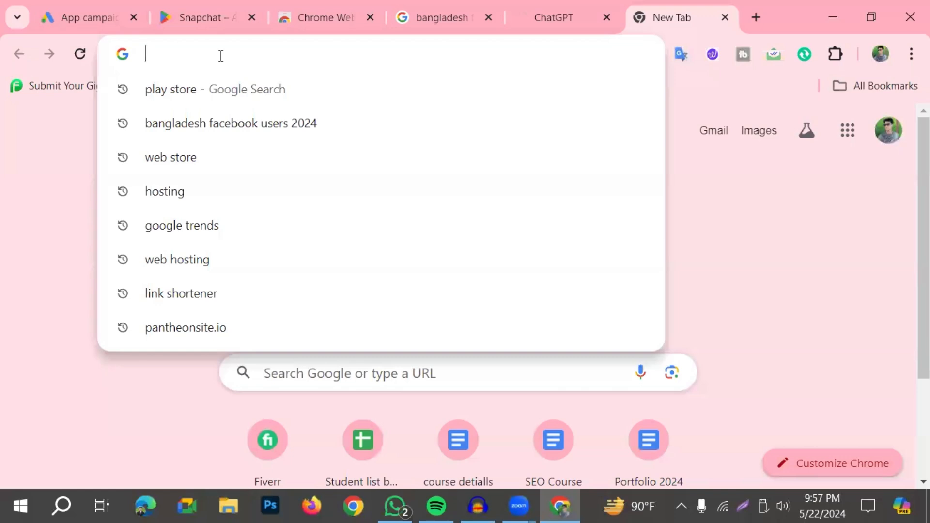
pyautogui.write('fac')
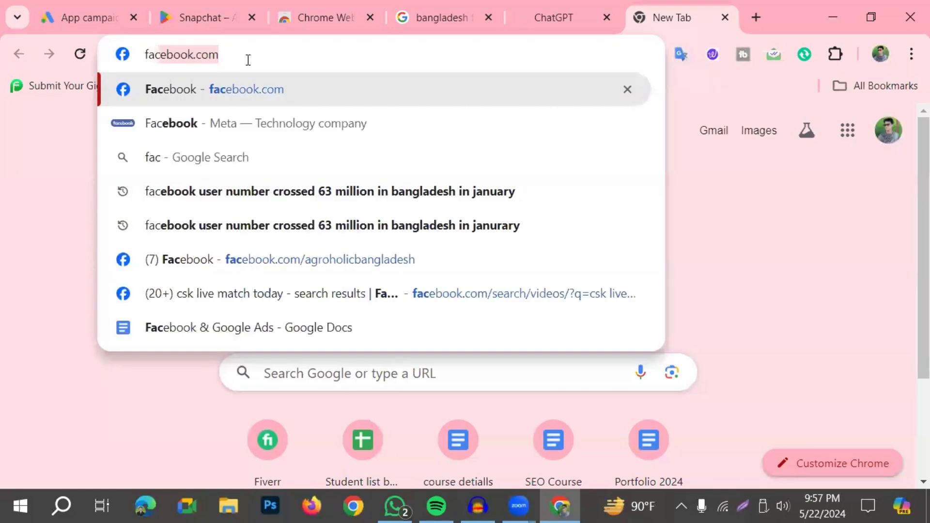
pyautogui.press('Right')
pyautogui.press('BackSpace')
pyautogui.press('BackSpace')
pyautogui.press('BackSpace')
pyautogui.press('BackSpace')
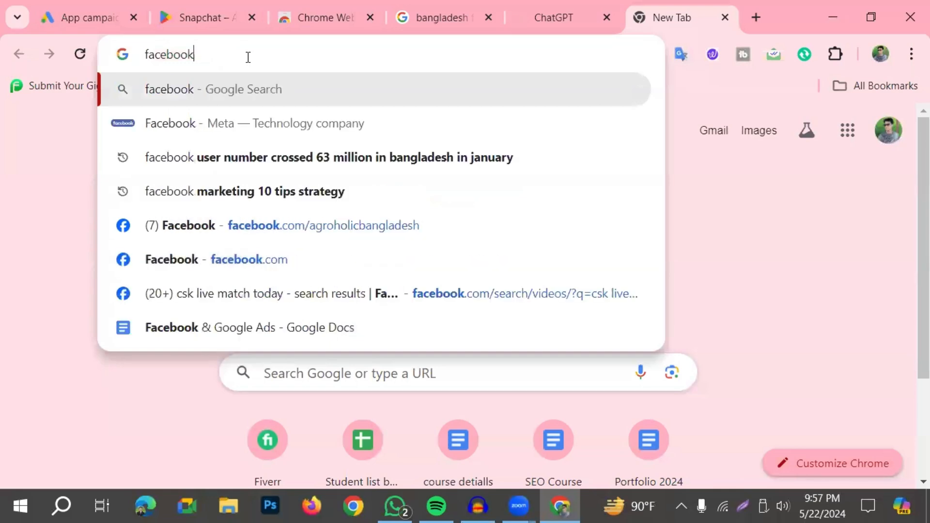
pyautogui.write('loogo')
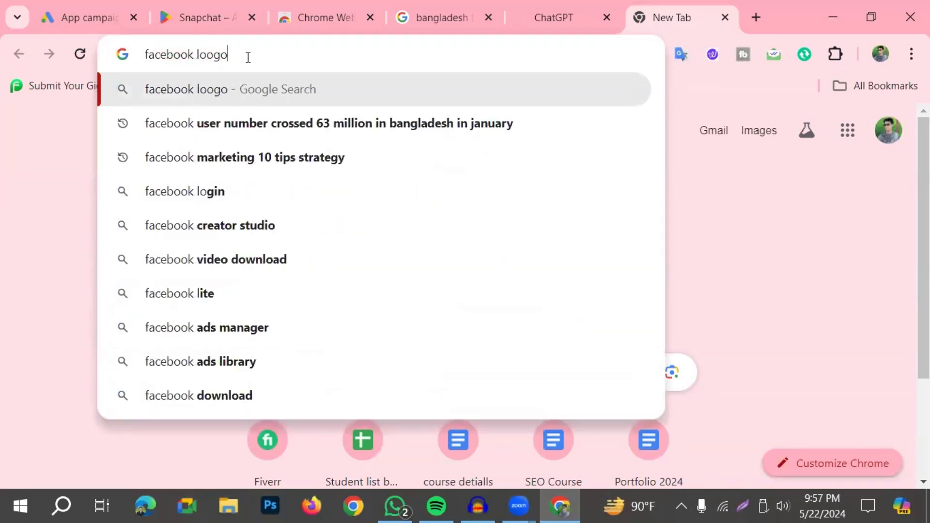
pyautogui.press('BackSpace')
pyautogui.press('BackSpace')
pyautogui.press('BackSpace')
pyautogui.write('go')
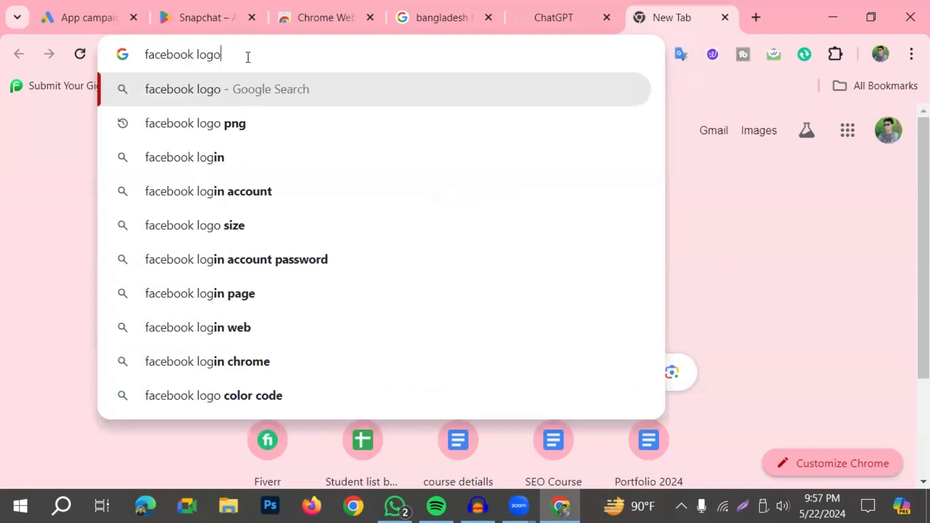
pyautogui.press('Return')
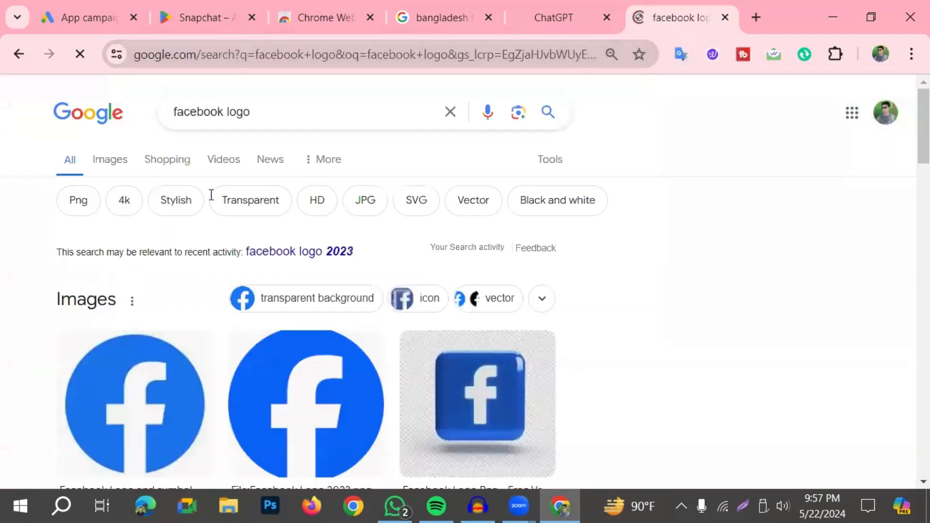
pyautogui.click(133, 199)
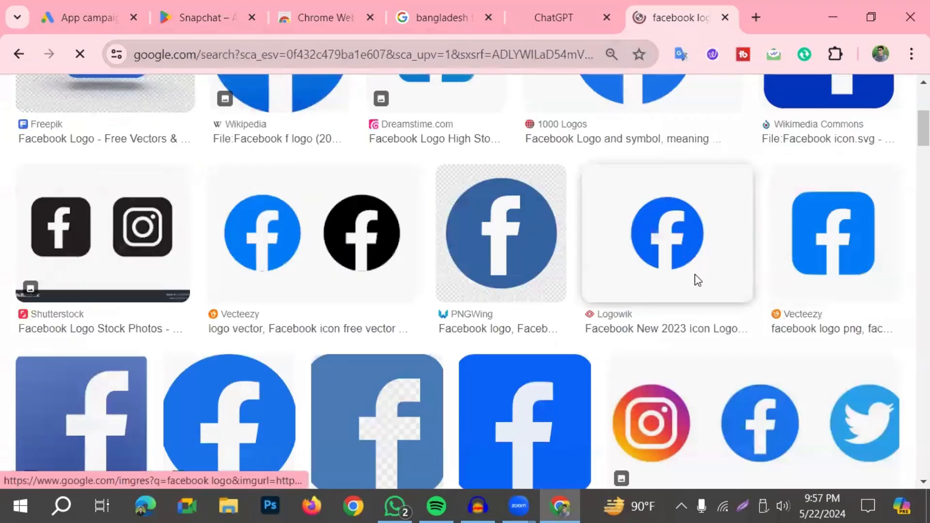
# Save the round blue Facebook logo from the Logowik result as download.png.
pyautogui.rightClick(696, 279)
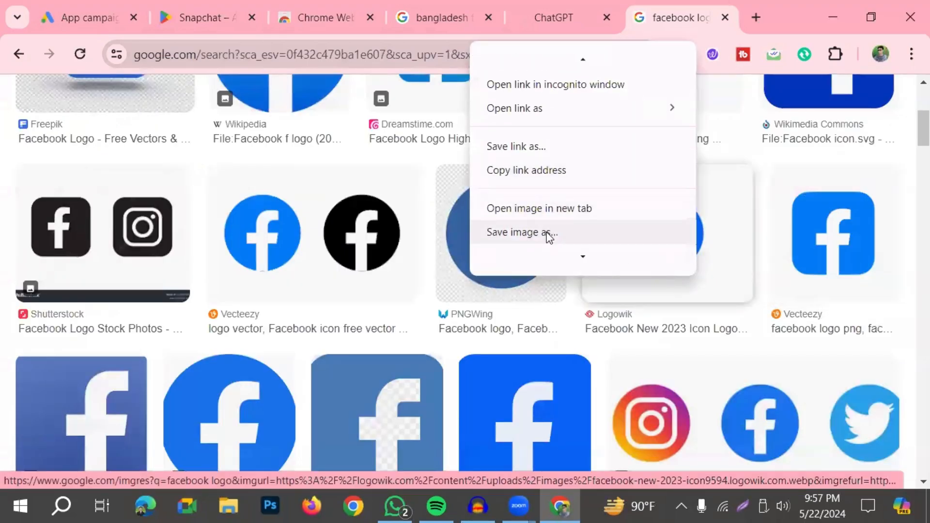
pyautogui.click(548, 233)
pyautogui.click(388, 386)
# Save the wide Facebook wordmark from the Looka result as the PNG file images in Downloads, and return to the Google Ads image picker.
pyautogui.scroll(-3, 620, 443)
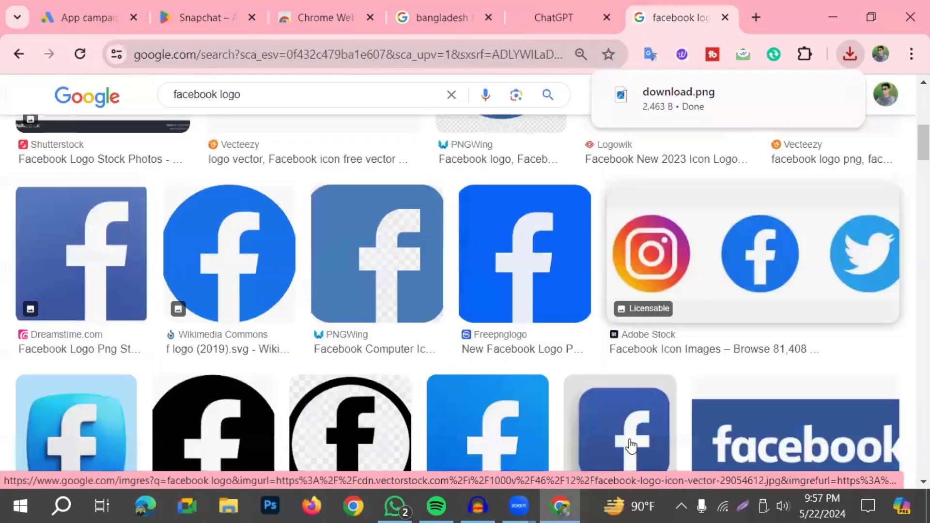
pyautogui.scroll(-3, 773, 330)
pyautogui.rightClick(780, 312)
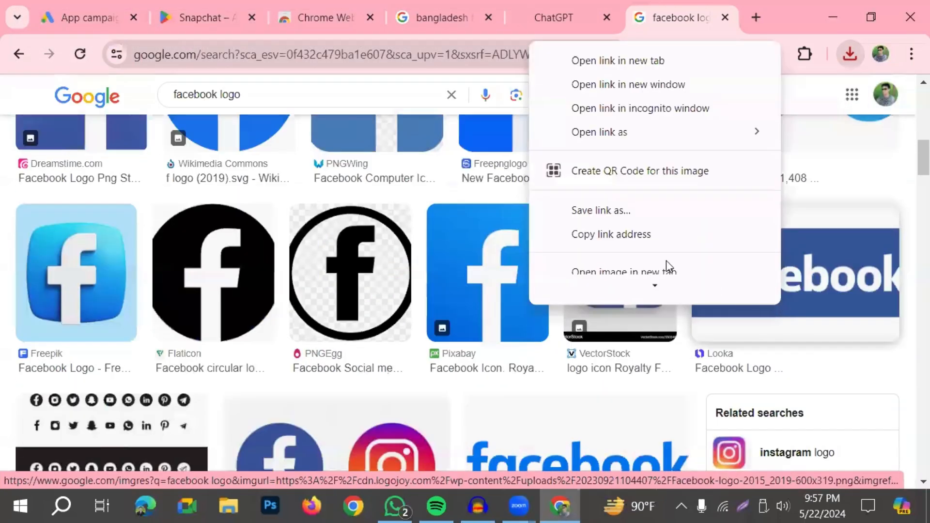
pyautogui.scroll(-3, 679, 272)
pyautogui.scroll(-3, 626, 218)
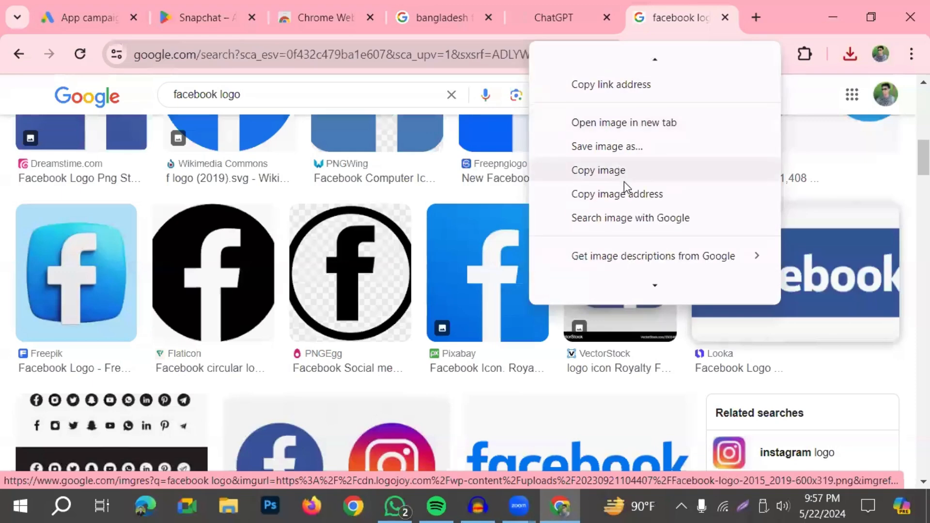
pyautogui.scroll(1, 622, 230)
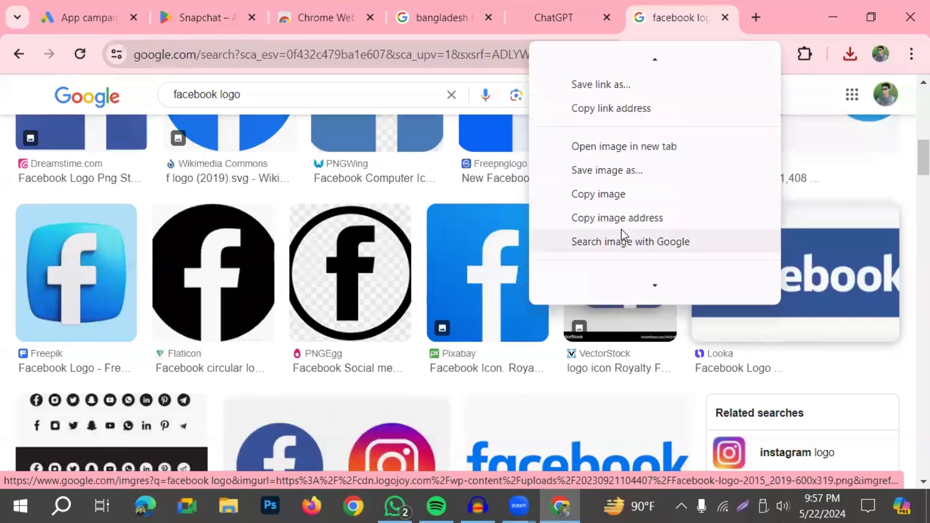
pyautogui.click(623, 172)
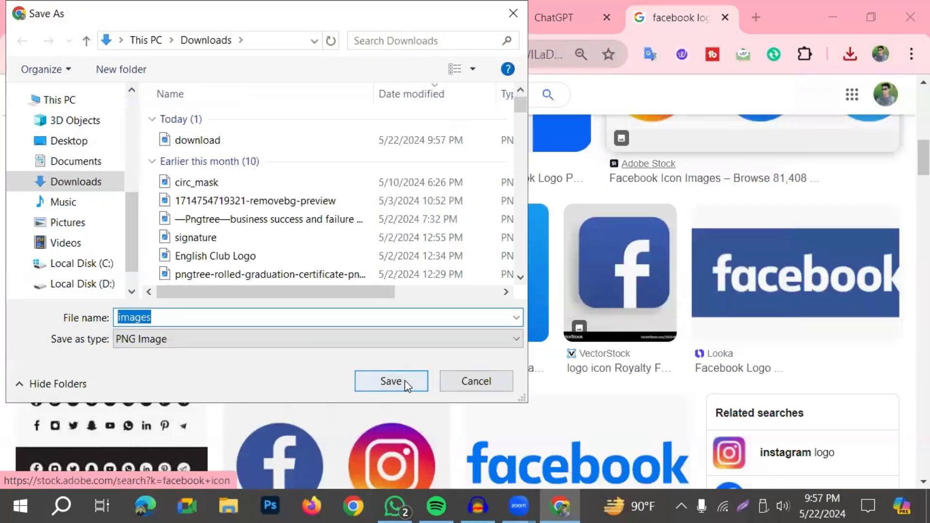
pyautogui.click(402, 383)
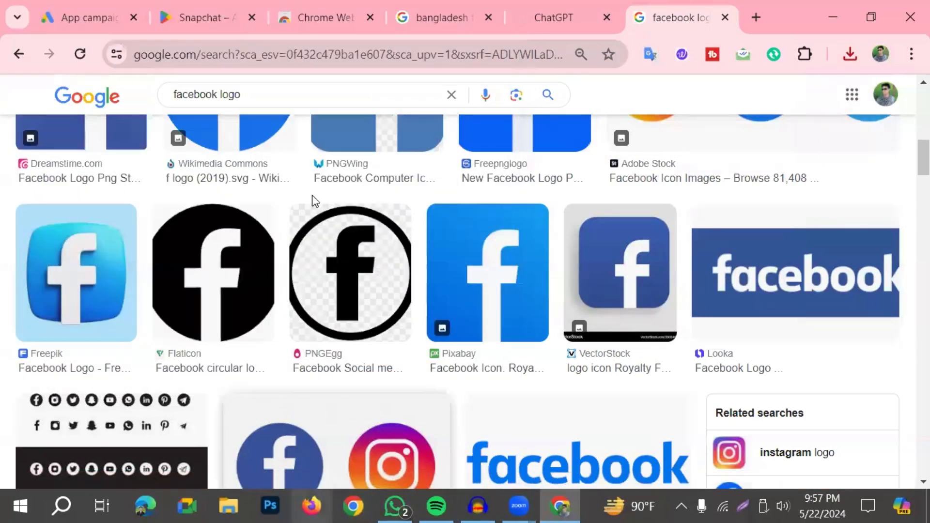
pyautogui.click(123, 28)
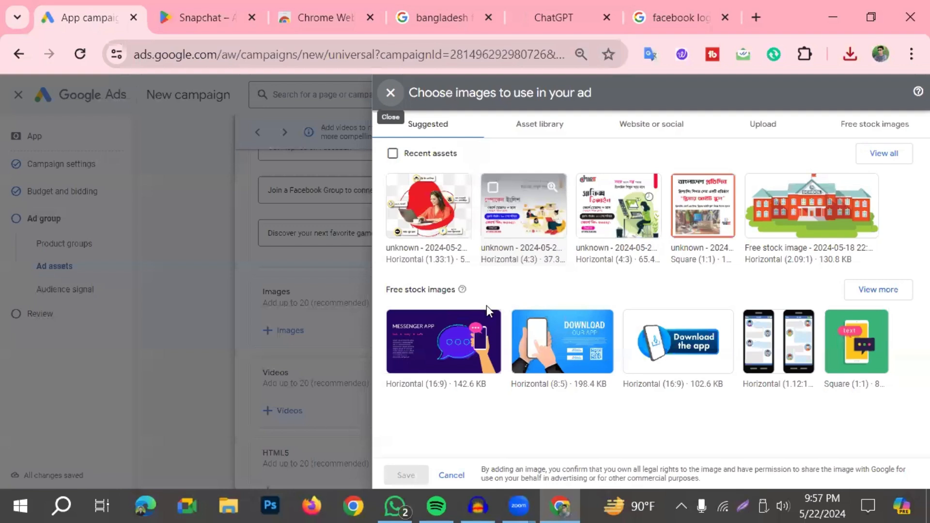
pyautogui.click(743, 506)
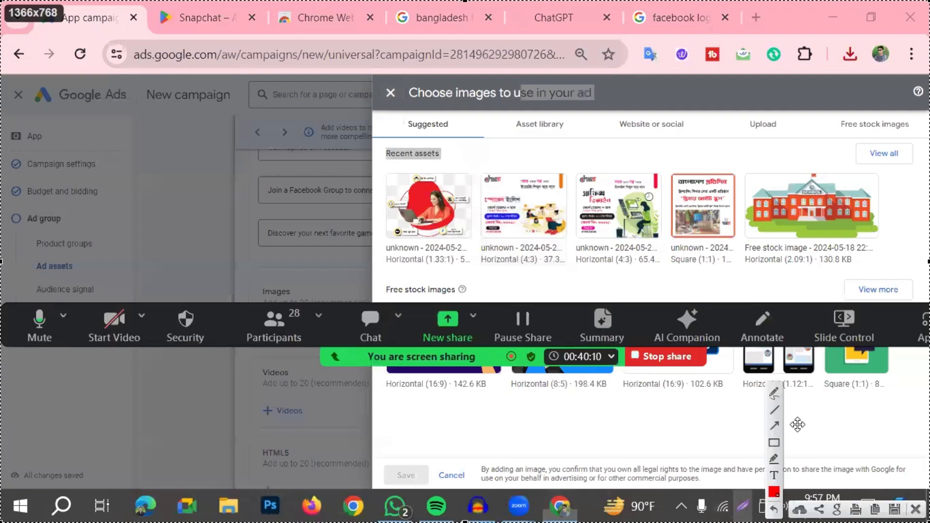
pyautogui.moveTo(527, 464); pyautogui.dragTo(758, 137)
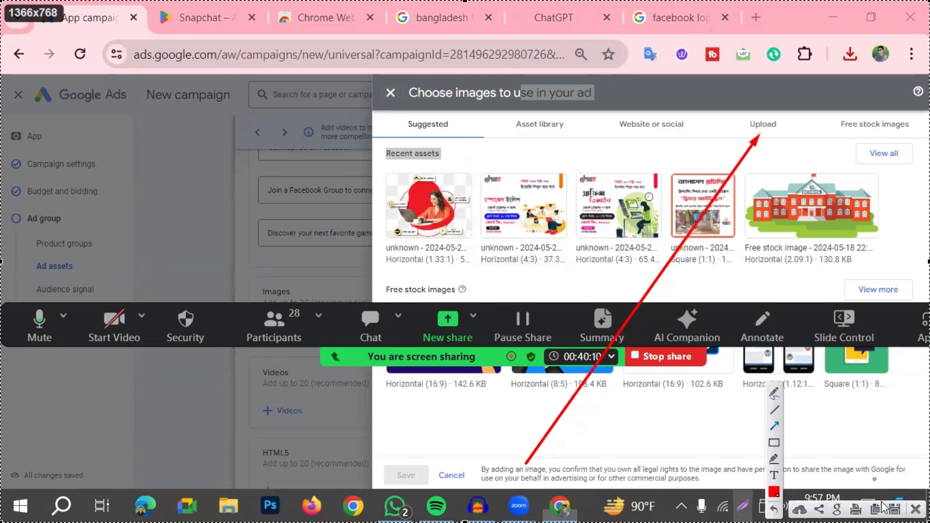
pyautogui.press('Escape')
# Upload images.png and download.png from the Downloads folder as ad images and save them to the ad.
pyautogui.click(768, 130)
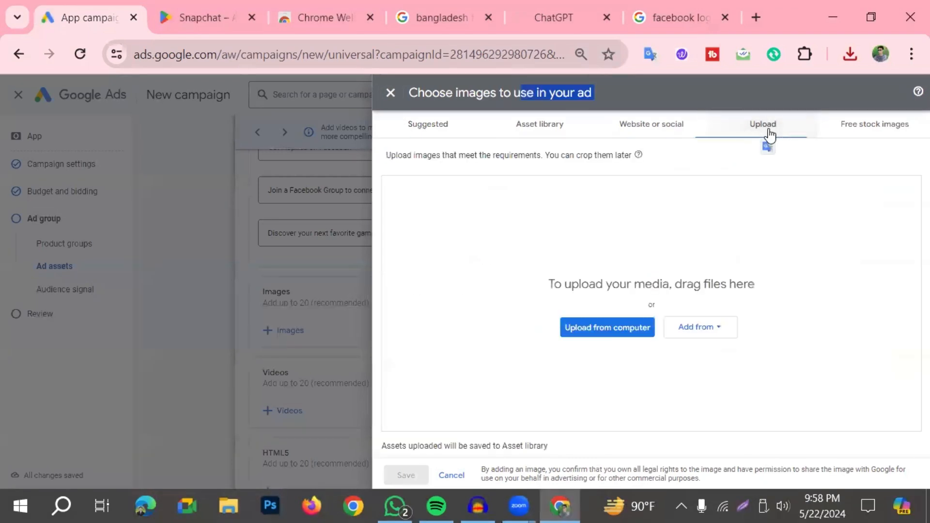
pyautogui.click(589, 333)
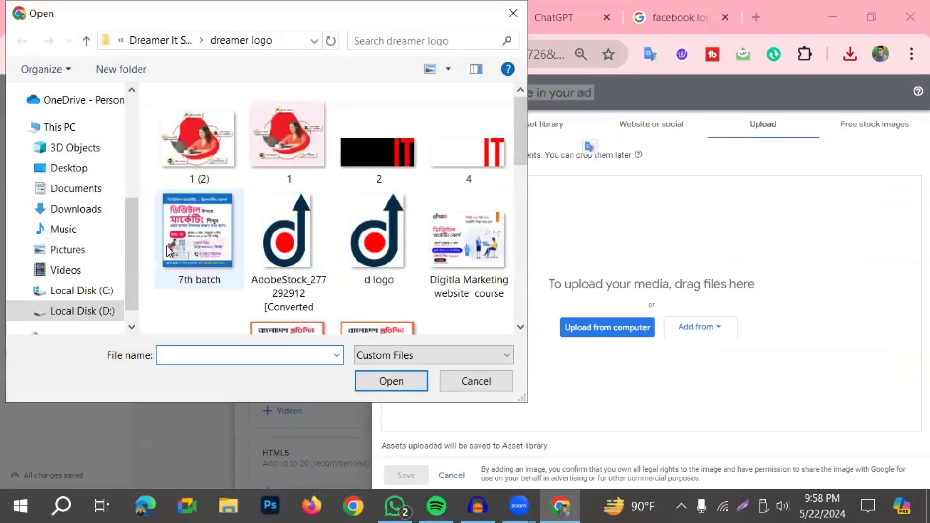
pyautogui.click(78, 212)
pyautogui.click(235, 142)
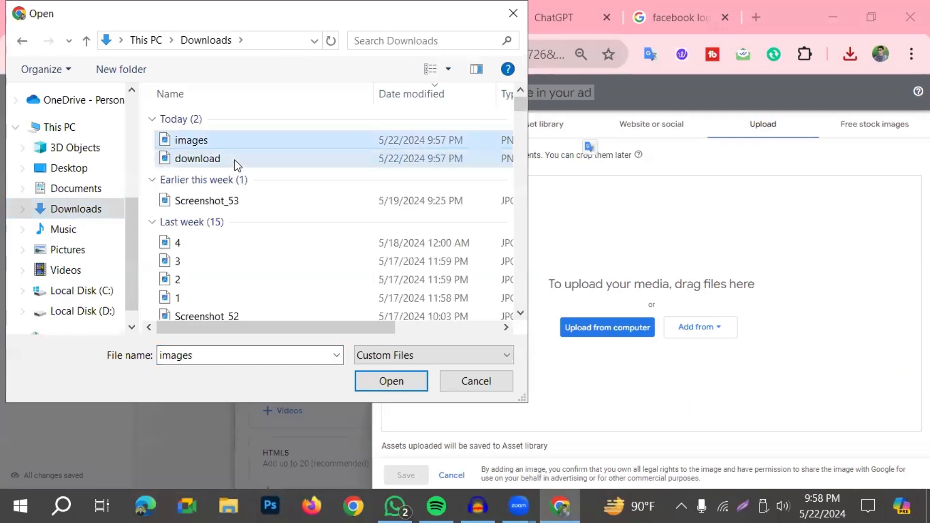
pyautogui.keyDown('ctrl'); pyautogui.click(234, 160); pyautogui.keyUp('ctrl')
pyautogui.click(391, 382)
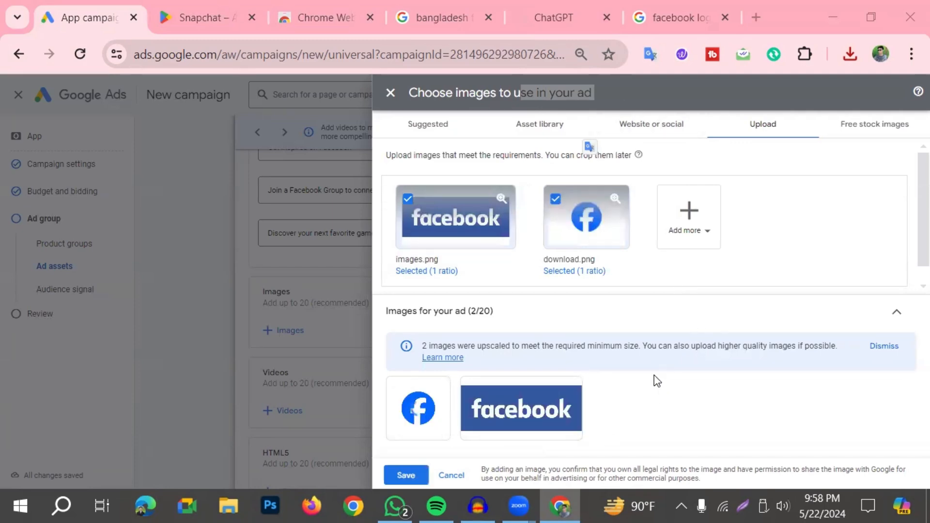
pyautogui.click(424, 476)
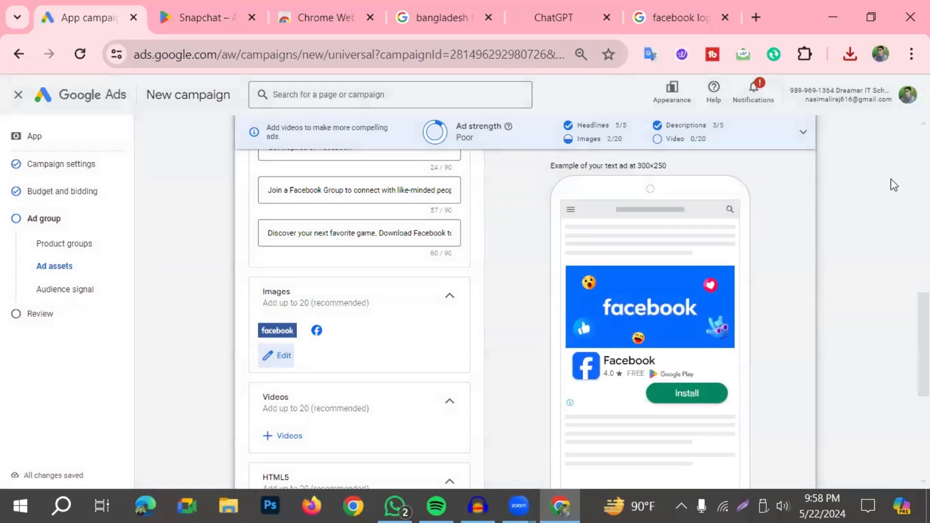
# Add the "LinkedIn Account Create 2024" video from the asset library to the ad's videos and save.
pyautogui.scroll(-2, 596, 252)
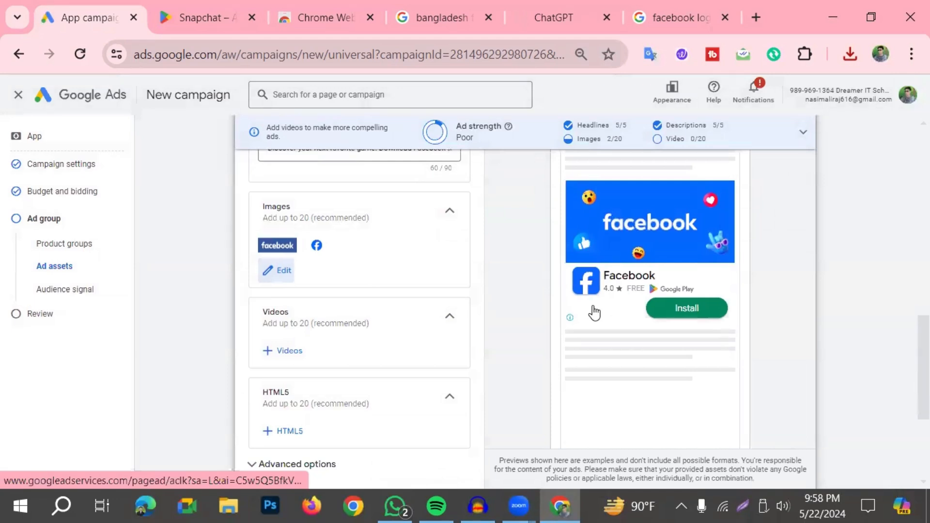
pyautogui.scroll(5, 422, 337)
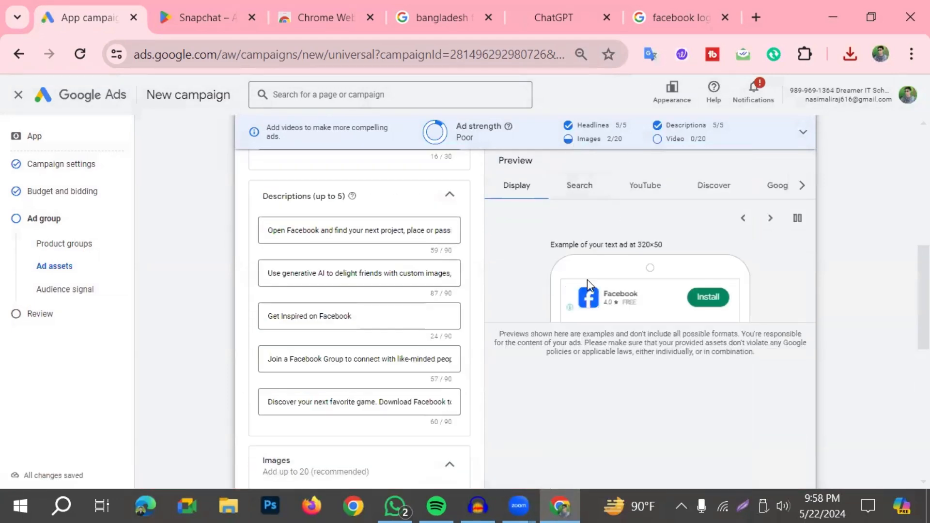
pyautogui.scroll(-2, 390, 361)
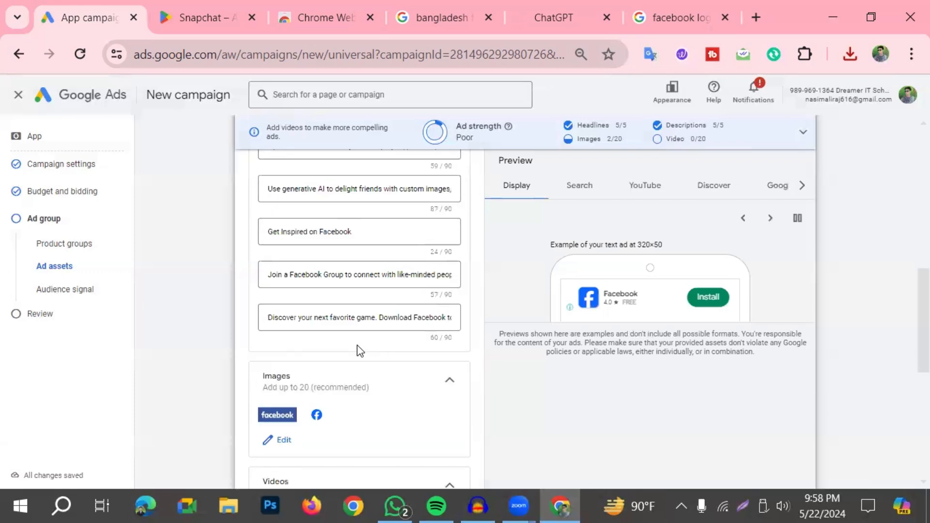
pyautogui.scroll(-2, 356, 345)
pyautogui.scroll(-2, 357, 345)
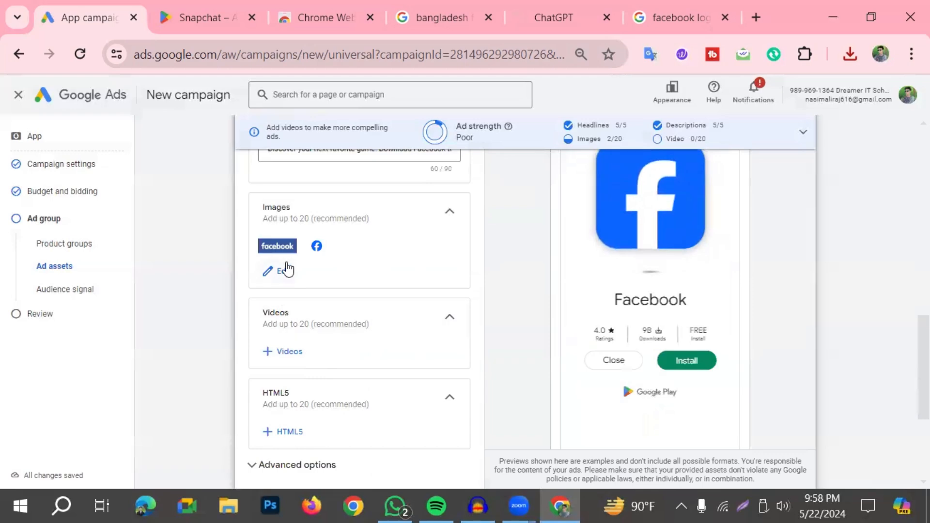
pyautogui.click(290, 353)
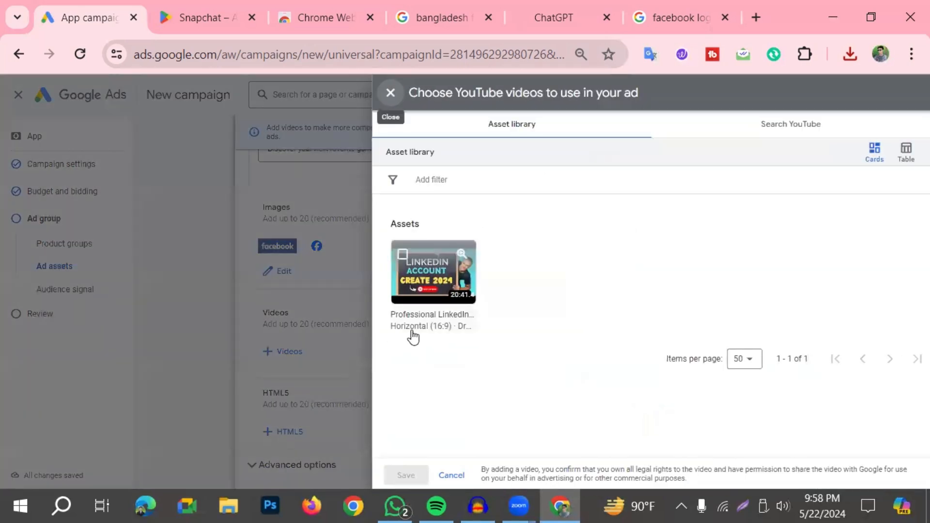
pyautogui.click(437, 293)
pyautogui.click(407, 476)
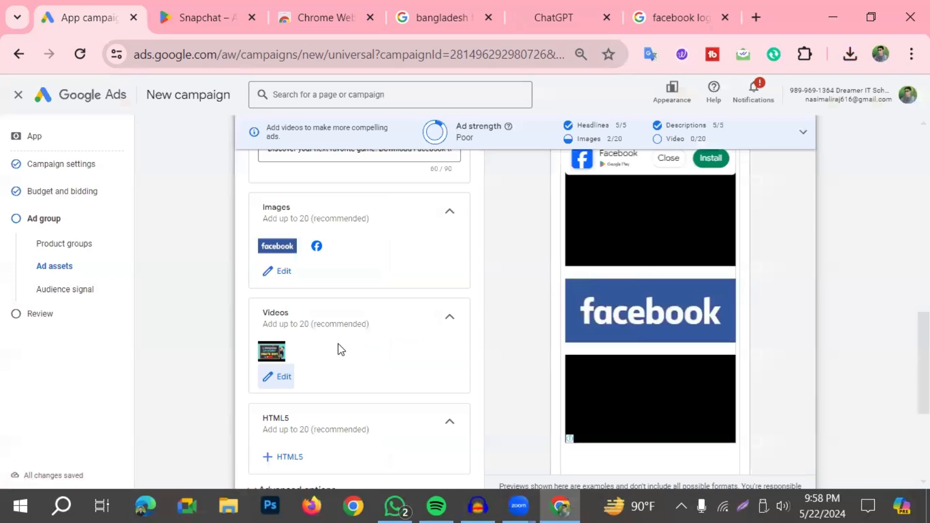
# Review the ad strength rating, the asset checklist and the ad's headlines, descriptions, images, videos and preview.
pyautogui.scroll(-3, 390, 353)
pyautogui.scroll(-1, 386, 354)
pyautogui.scroll(3, 384, 359)
pyautogui.scroll(2, 381, 369)
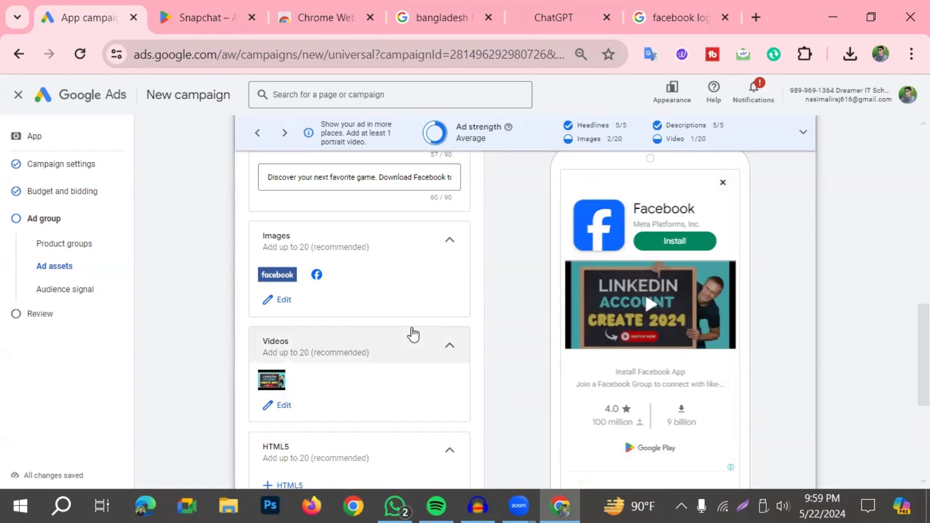
pyautogui.scroll(1, 412, 330)
pyautogui.scroll(-2, 412, 331)
pyautogui.scroll(1, 433, 321)
pyautogui.scroll(1, 438, 325)
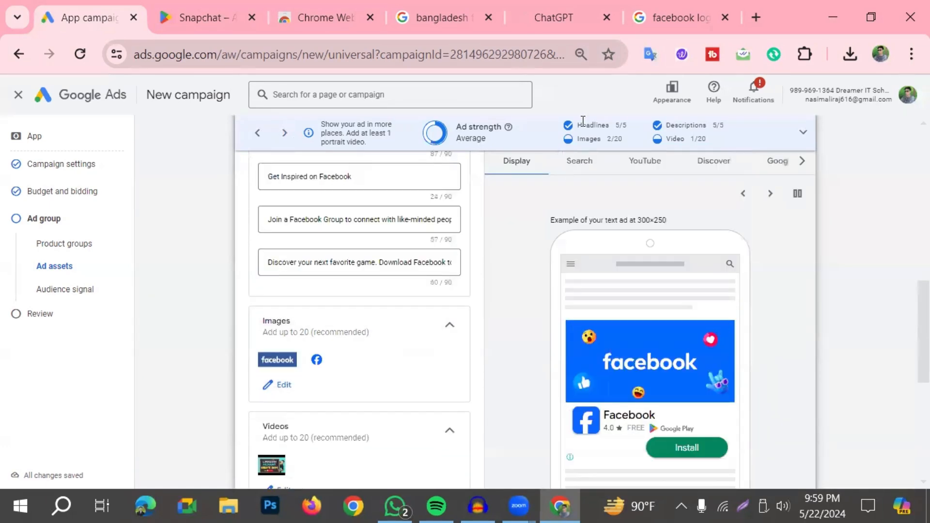
pyautogui.scroll(-4, 419, 357)
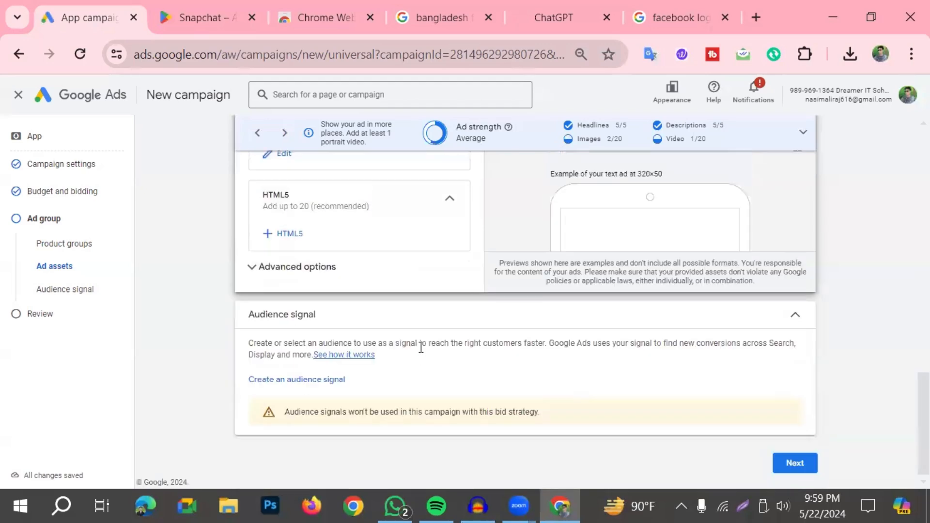
pyautogui.scroll(3, 415, 317)
pyautogui.scroll(3, 642, 267)
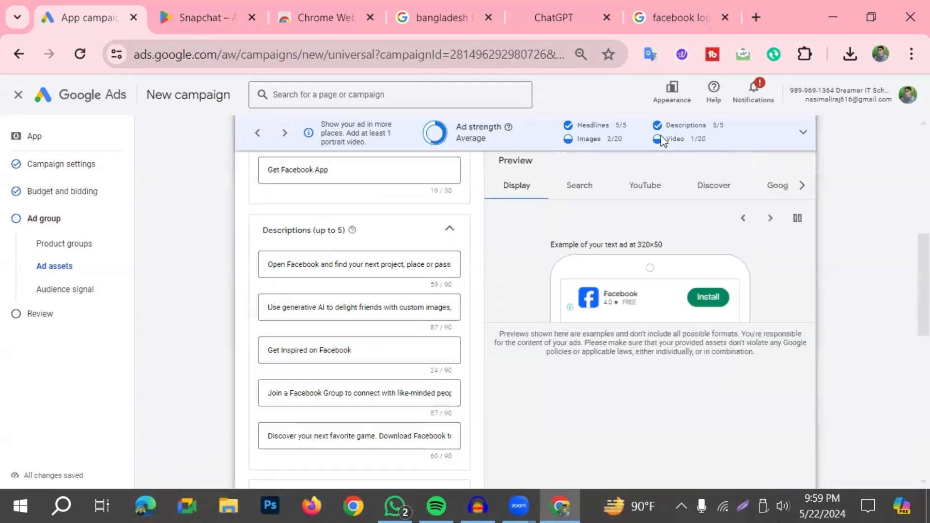
pyautogui.scroll(5, 385, 296)
pyautogui.scroll(-12, 382, 310)
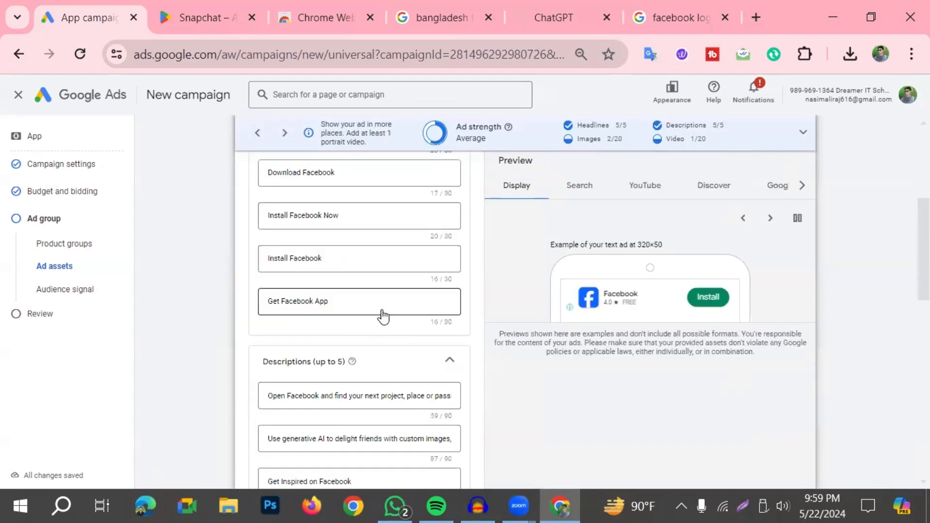
pyautogui.scroll(2, 378, 333)
pyautogui.scroll(2, 288, 242)
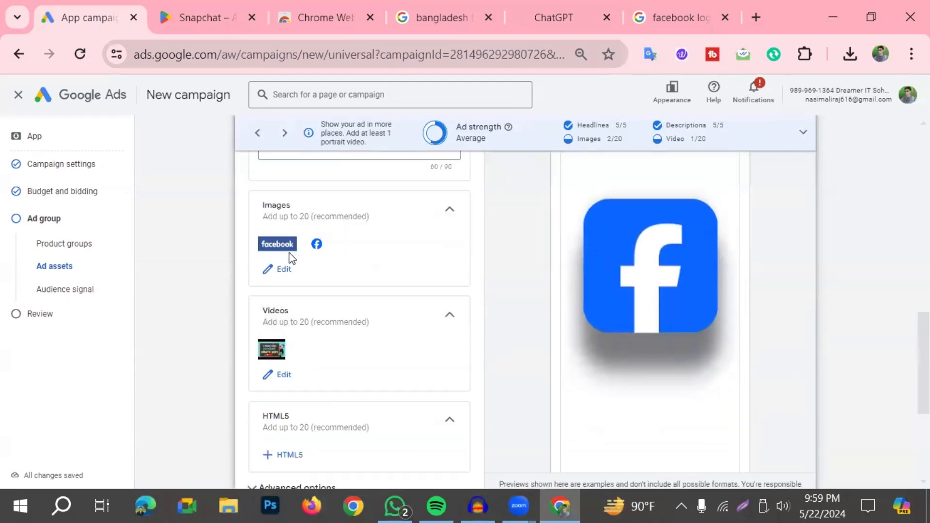
# Edit the ad's images and select all five suggested recent assets, including the school building stock image.
pyautogui.click(282, 270)
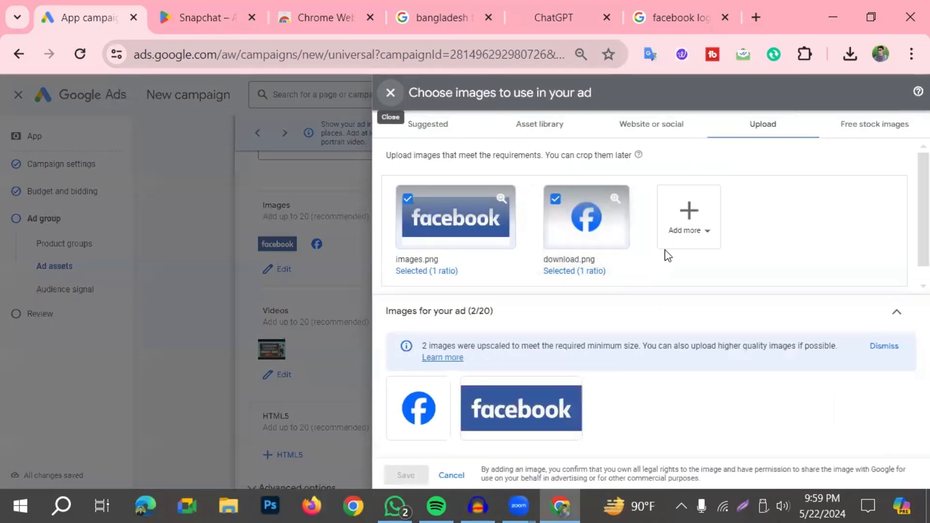
pyautogui.click(693, 232)
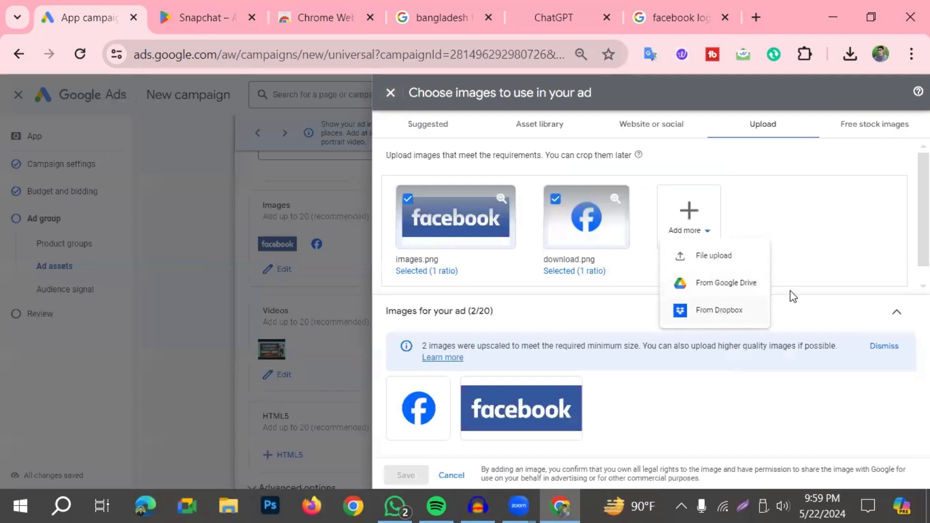
pyautogui.click(825, 255)
pyautogui.click(429, 128)
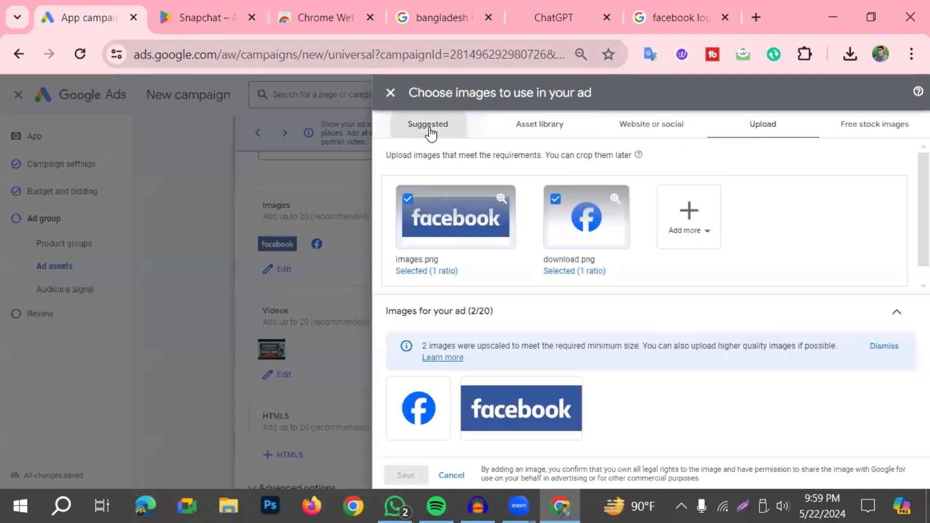
pyautogui.click(413, 203)
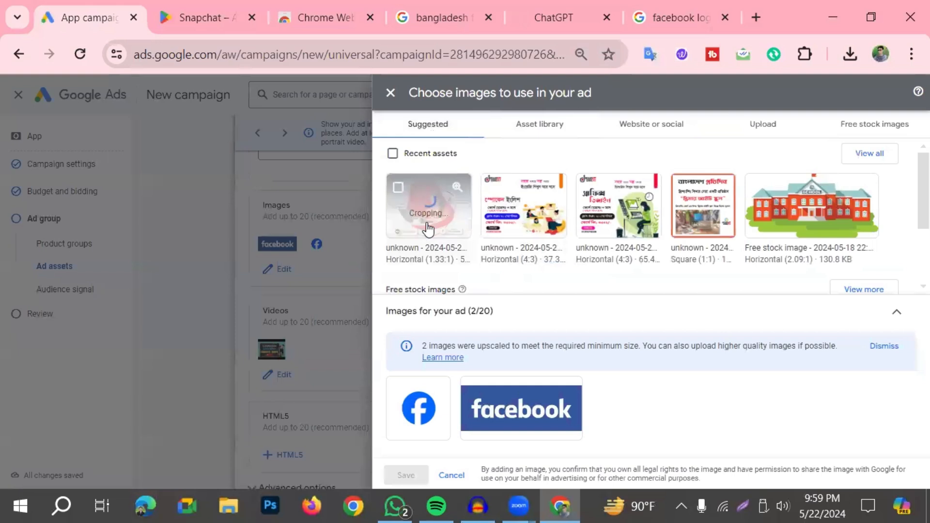
pyautogui.click(495, 195)
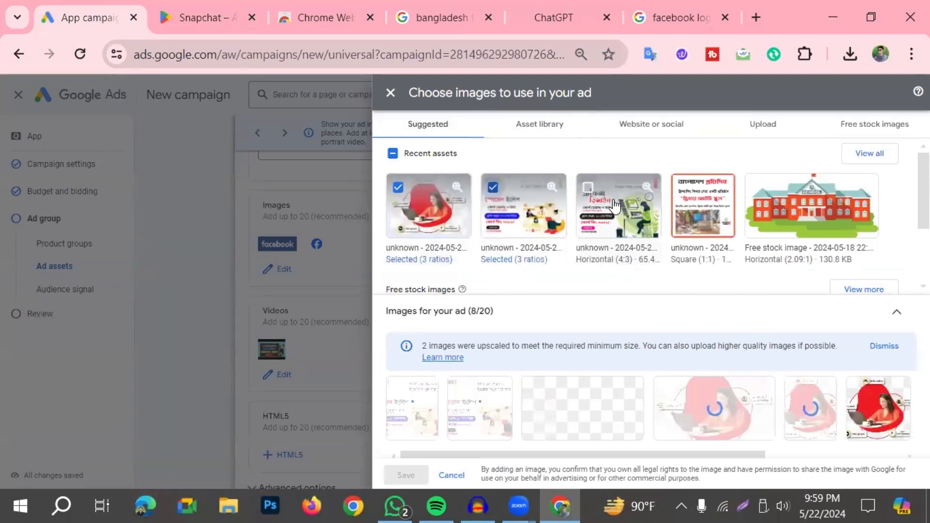
pyautogui.click(590, 193)
pyautogui.click(707, 196)
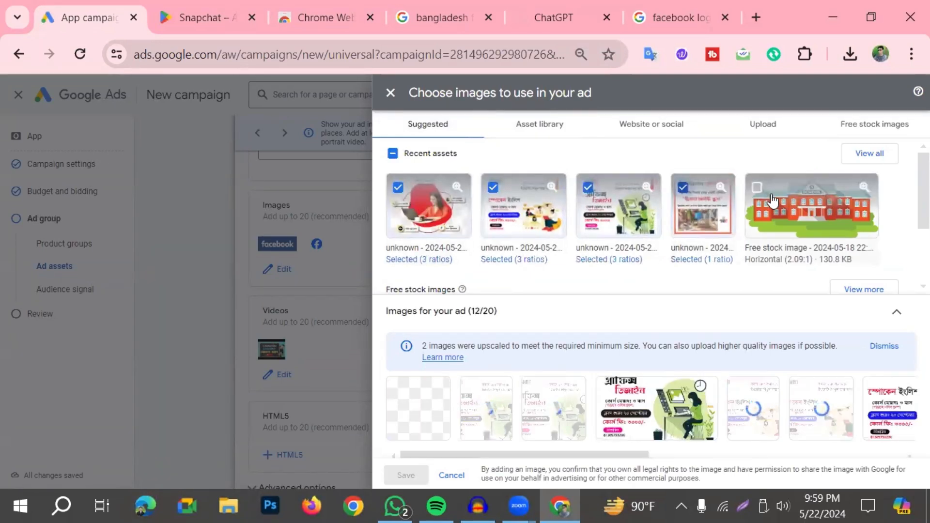
pyautogui.click(766, 199)
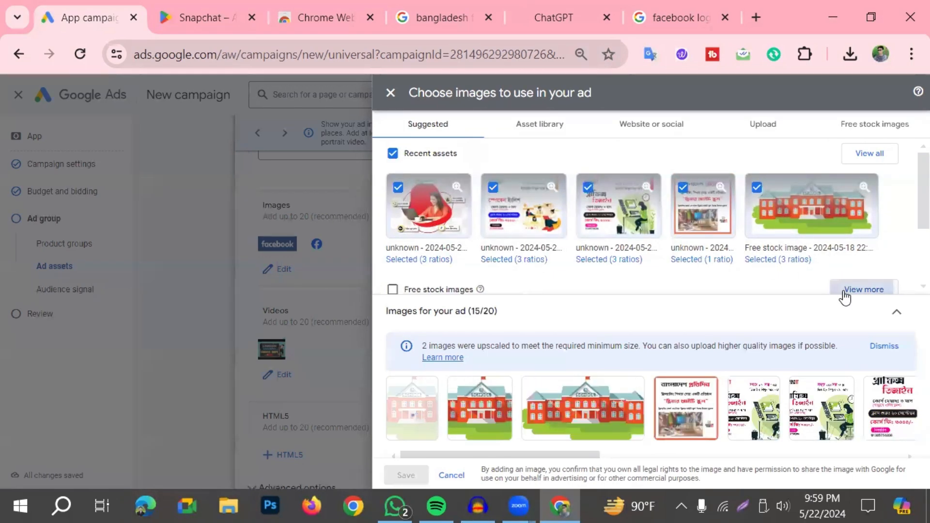
# Add the "Download our app" and "Download the app" free stock images to the ad's images and save the selection.
pyautogui.click(843, 293)
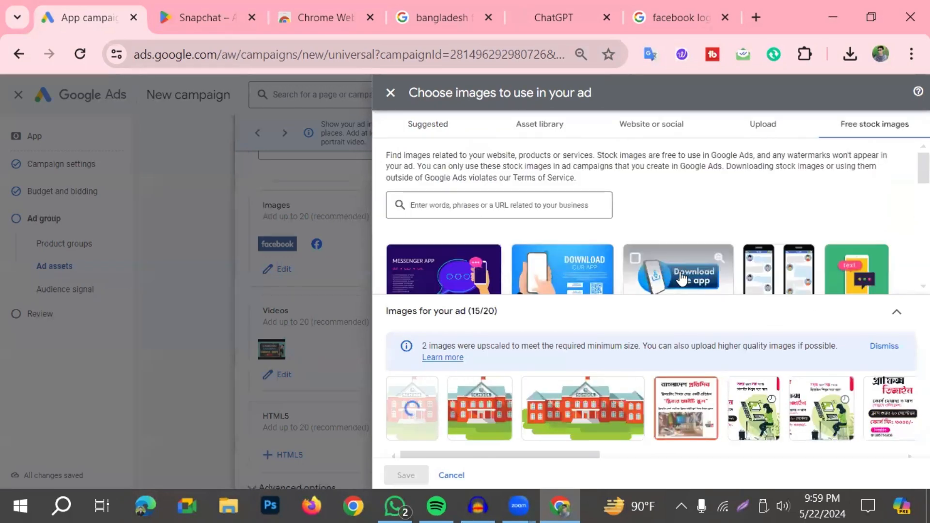
pyautogui.click(635, 267)
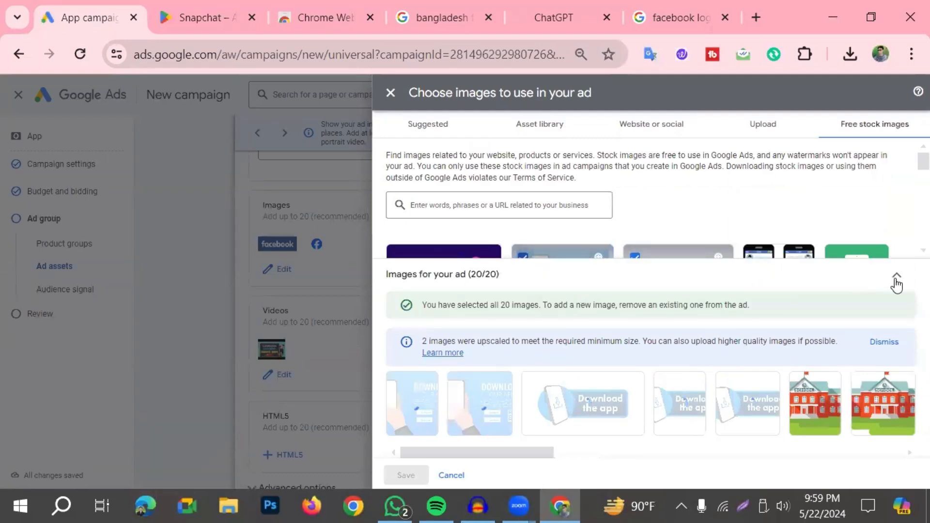
pyautogui.click(894, 274)
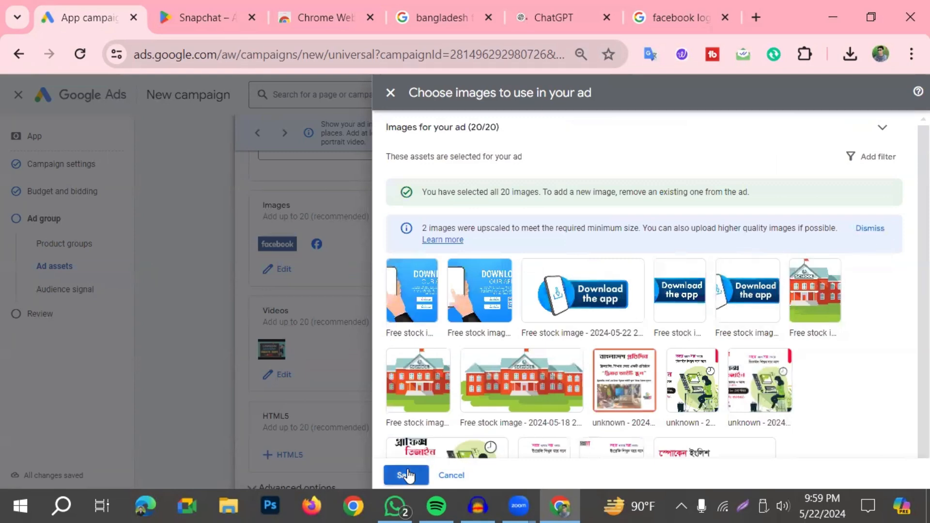
pyautogui.click(406, 476)
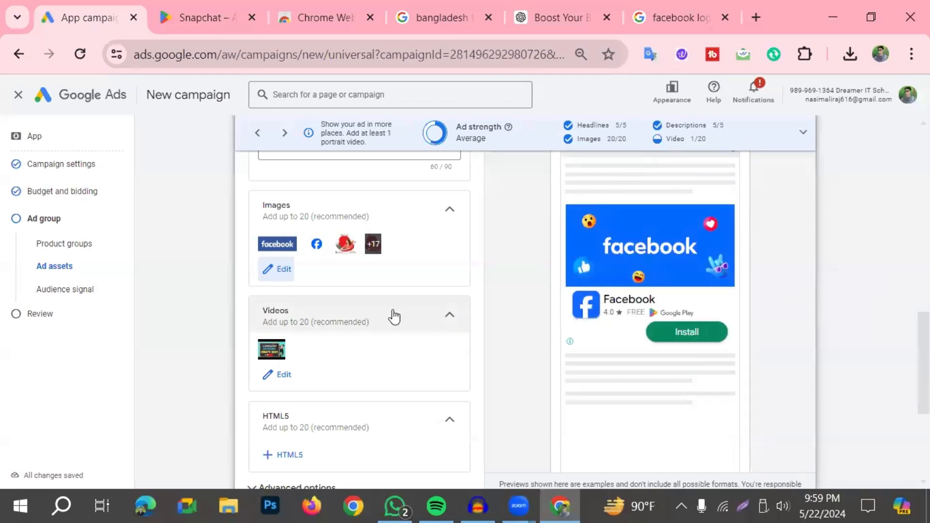
pyautogui.scroll(-2, 371, 316)
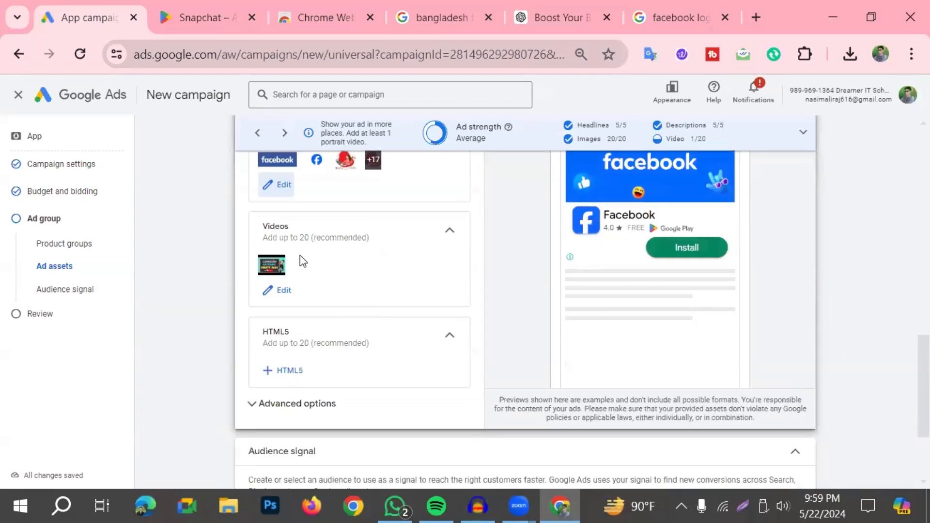
pyautogui.click(283, 290)
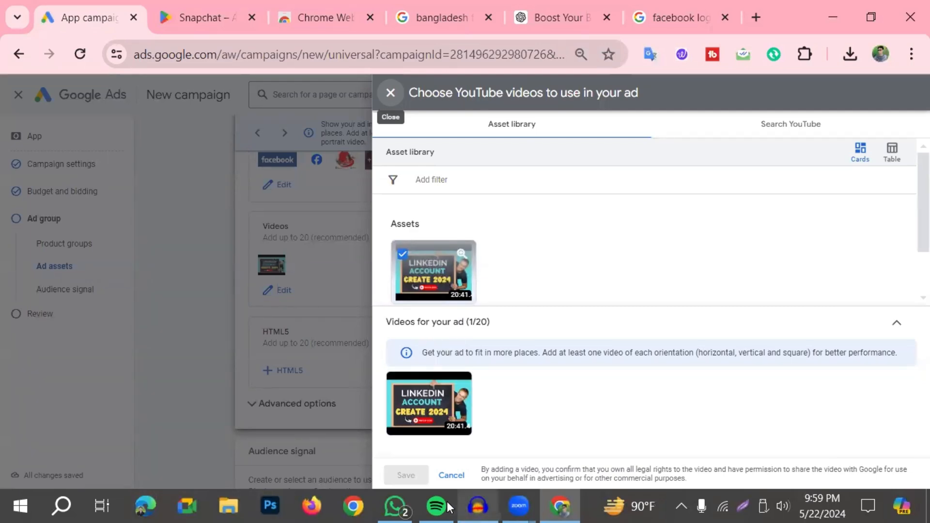
pyautogui.click(450, 476)
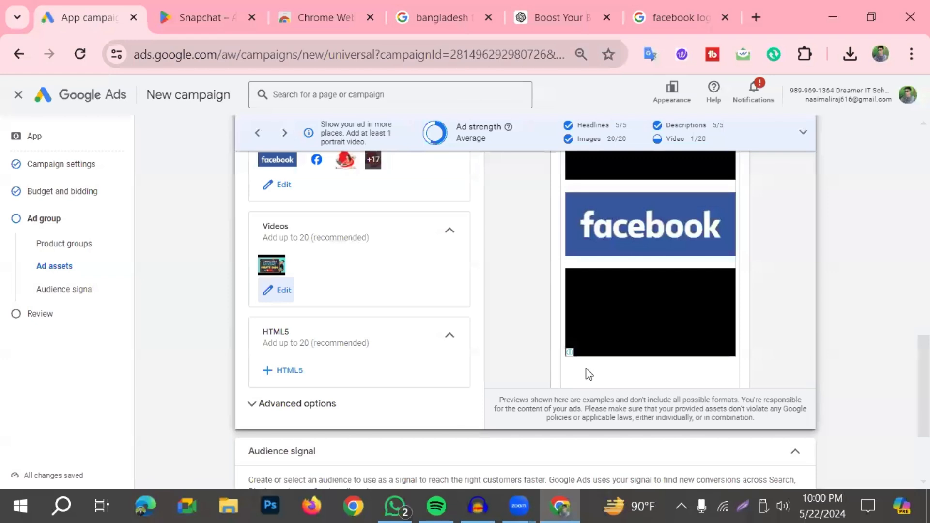
# Open the ad's video selection, check its YouTube search option, and cancel without changing the videos.
pyautogui.scroll(4, 587, 371)
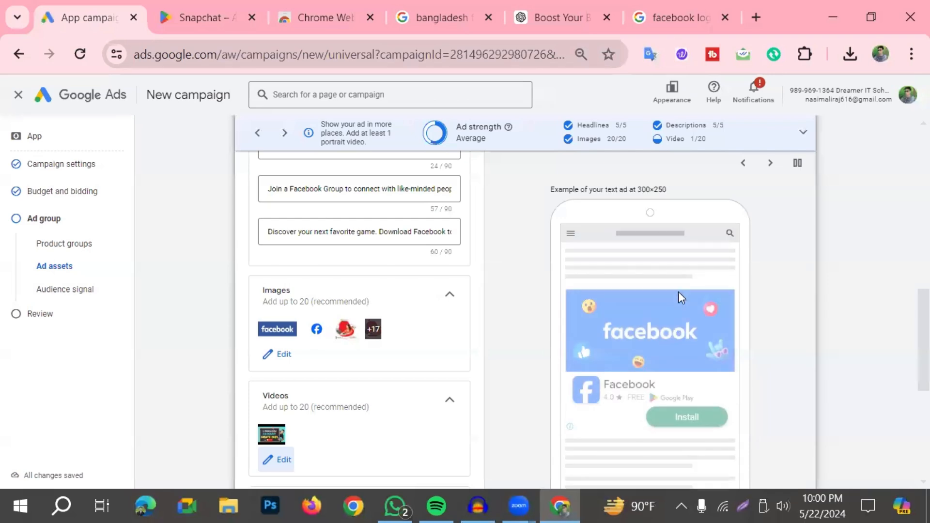
pyautogui.scroll(-2, 599, 367)
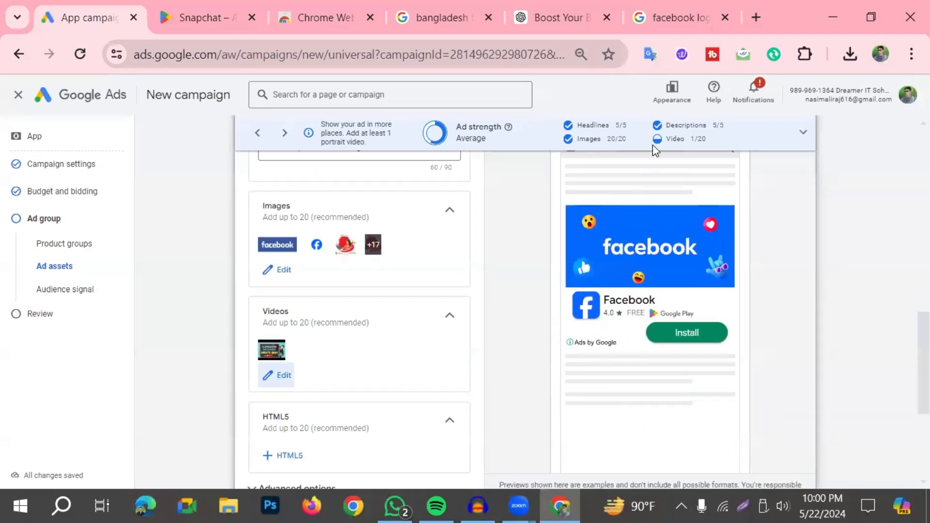
pyautogui.scroll(-2, 346, 353)
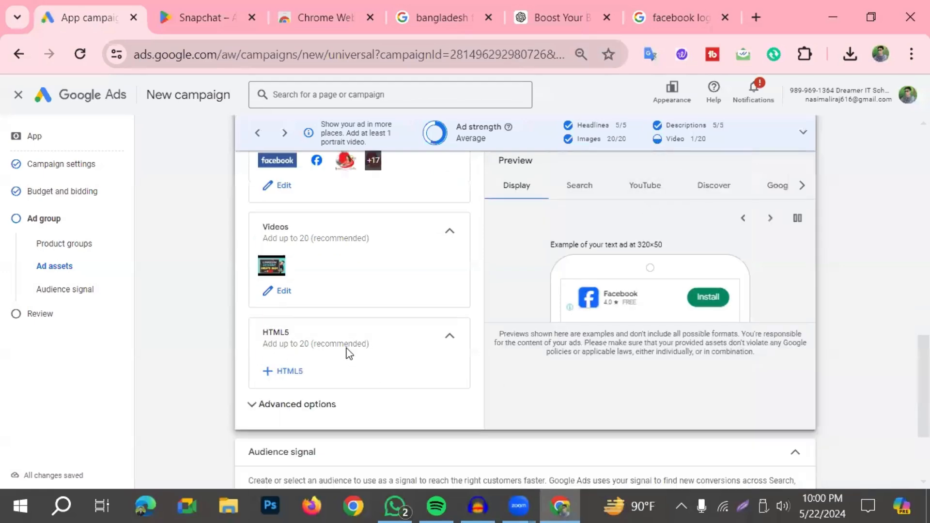
pyautogui.click(286, 290)
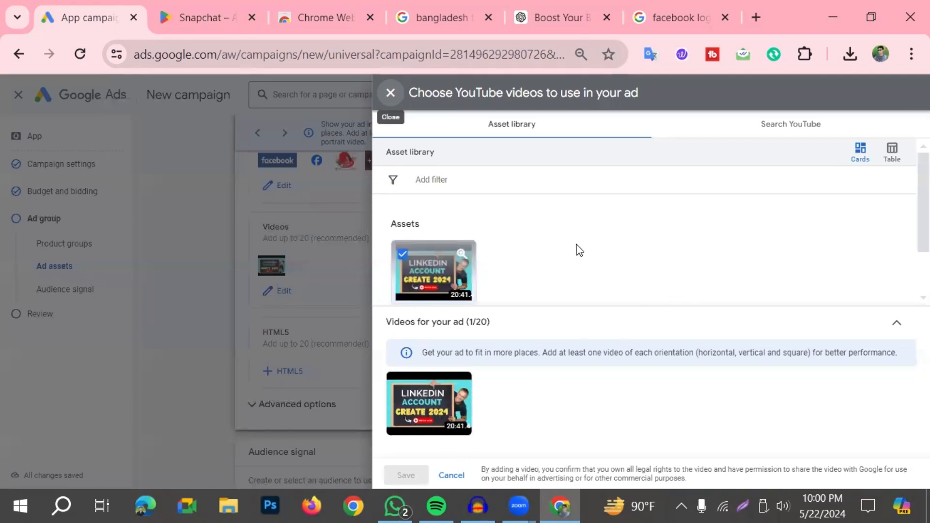
pyautogui.click(773, 135)
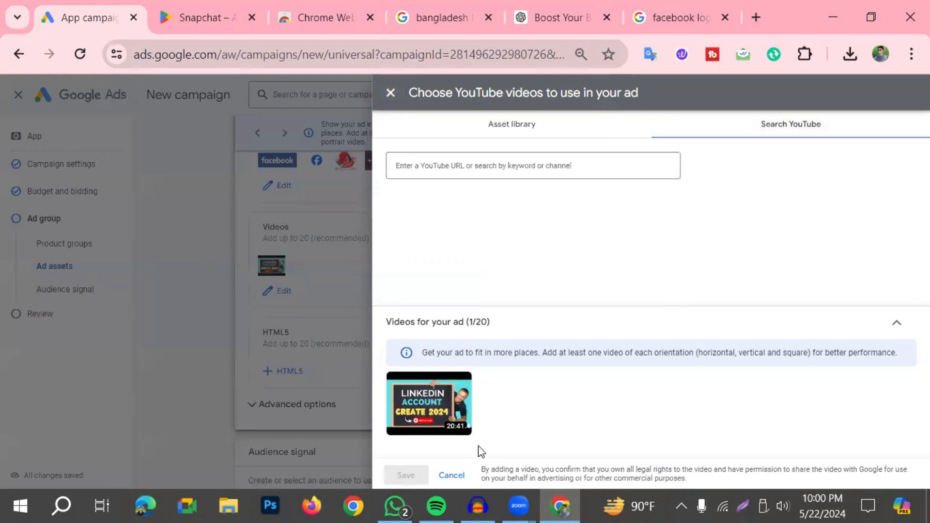
pyautogui.click(454, 475)
# Expand the ad assets' advanced options to show the App URL deep link setting.
pyautogui.scroll(-3, 364, 357)
pyautogui.scroll(2, 365, 357)
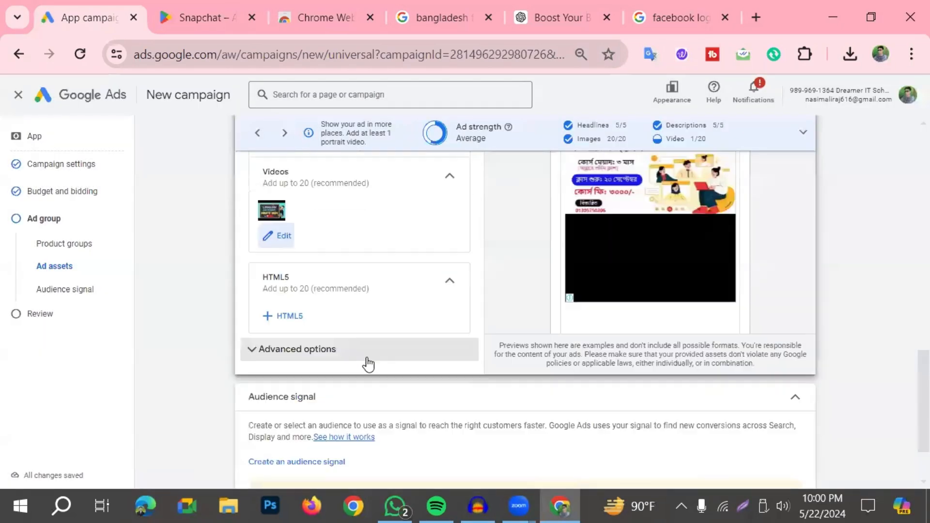
pyautogui.click(327, 349)
pyautogui.scroll(-2, 329, 363)
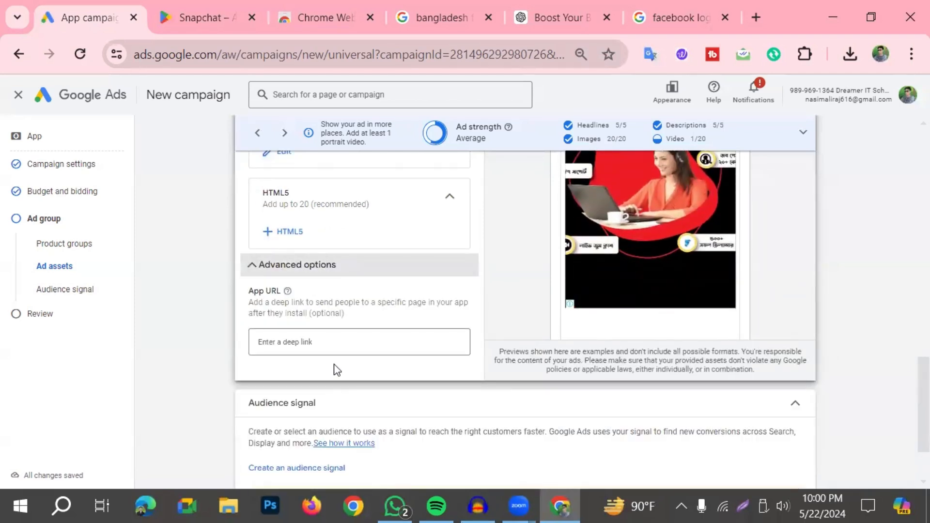
# Examine the ad previews for the Display, Search and YouTube placements alongside the ad's assets.
pyautogui.scroll(7, 338, 370)
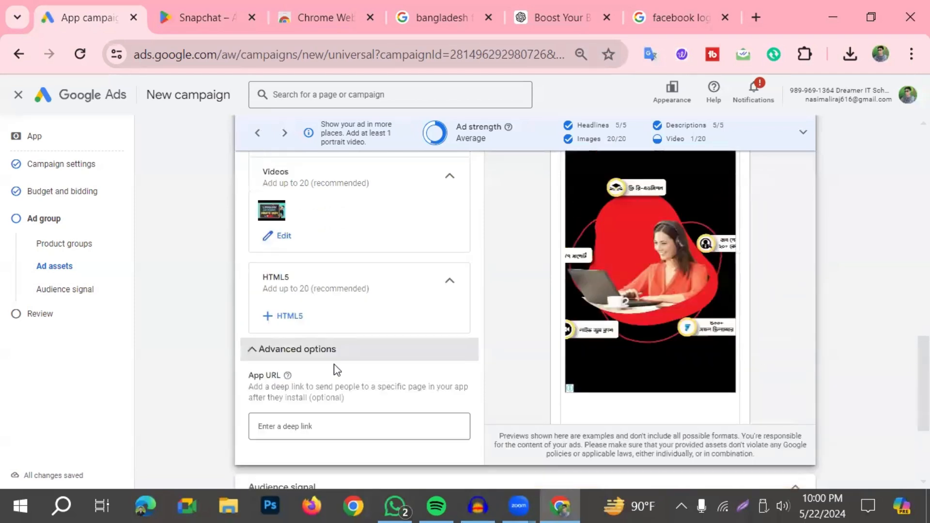
pyautogui.scroll(-4, 337, 369)
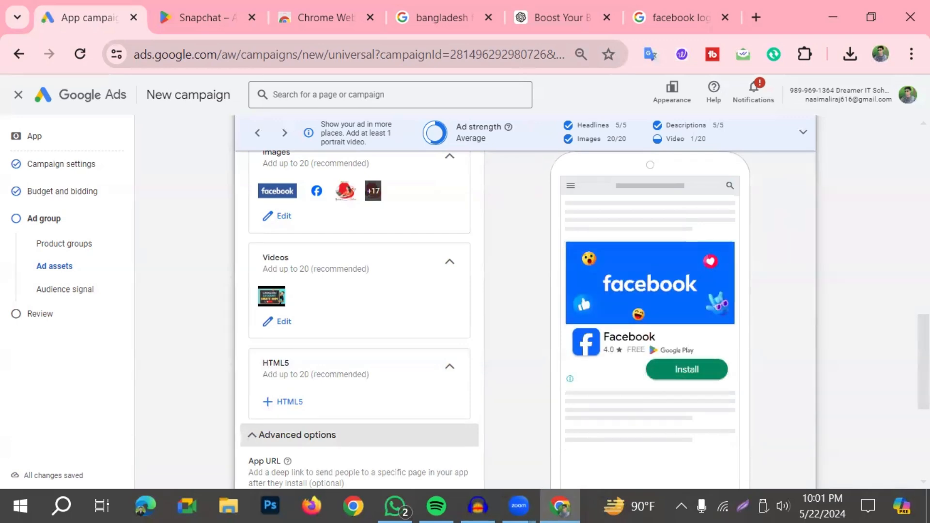
pyautogui.scroll(4, 594, 310)
pyautogui.scroll(-2, 625, 266)
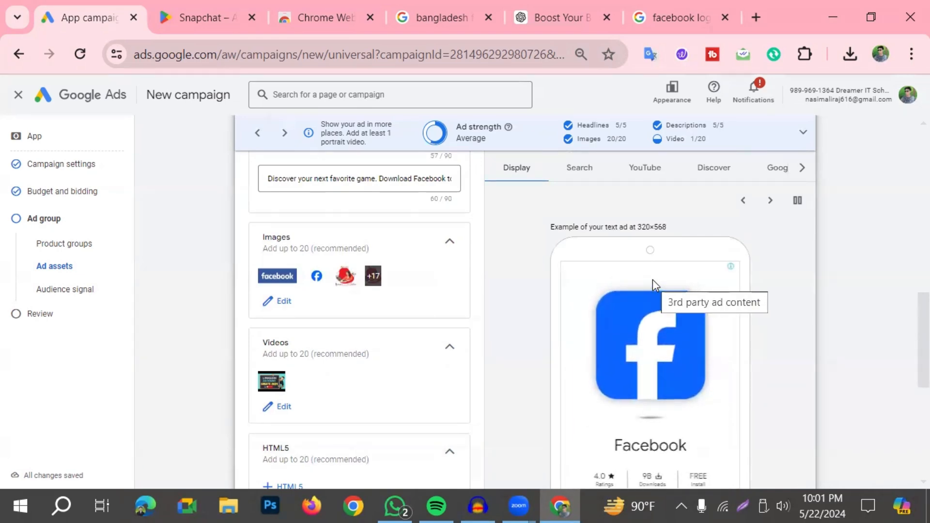
pyautogui.scroll(-2, 713, 281)
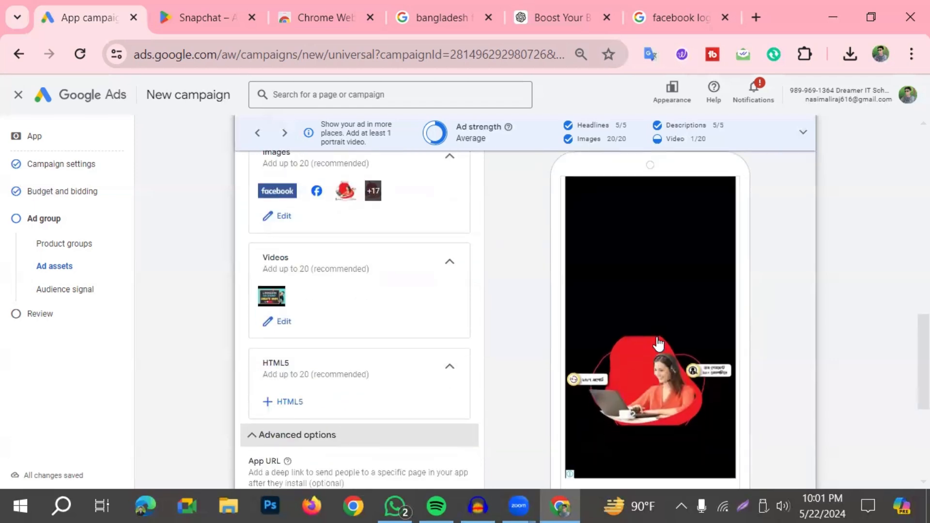
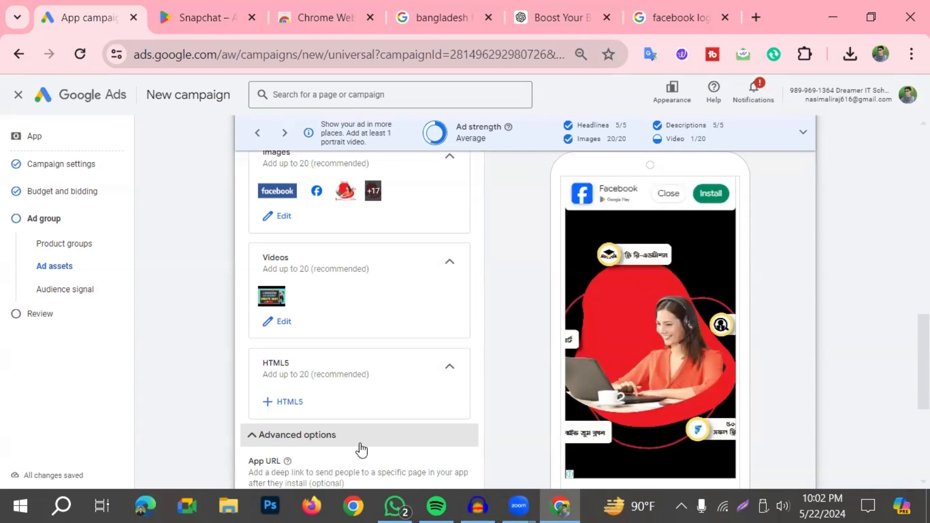
pyautogui.scroll(5, 333, 453)
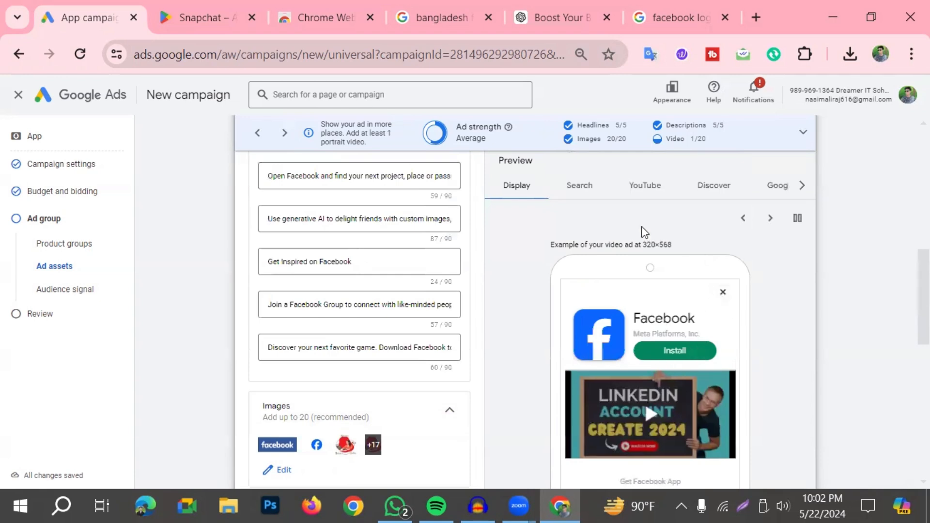
pyautogui.click(572, 190)
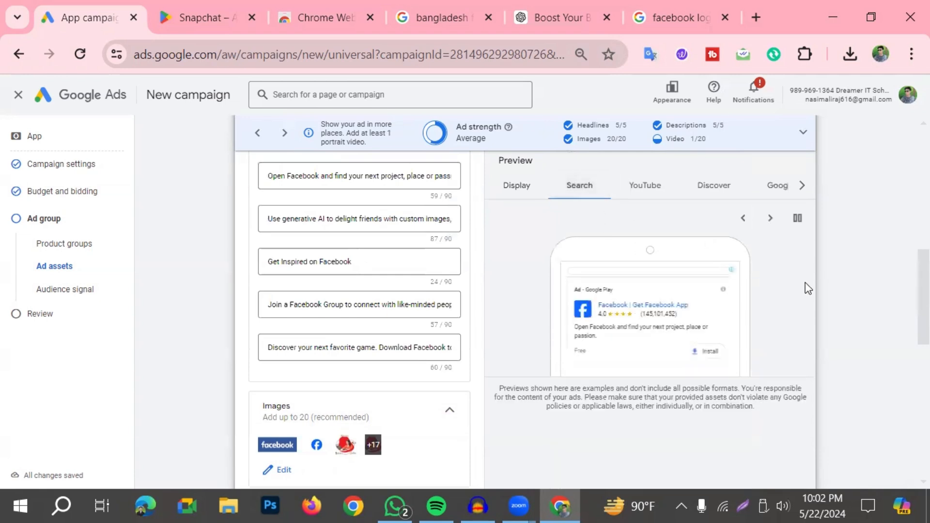
pyautogui.click(639, 191)
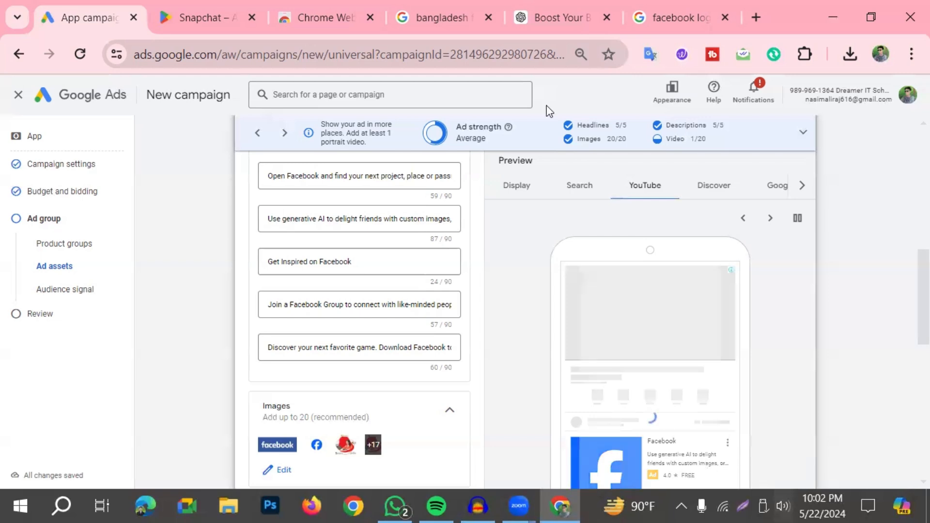
pyautogui.scroll(-7, 643, 335)
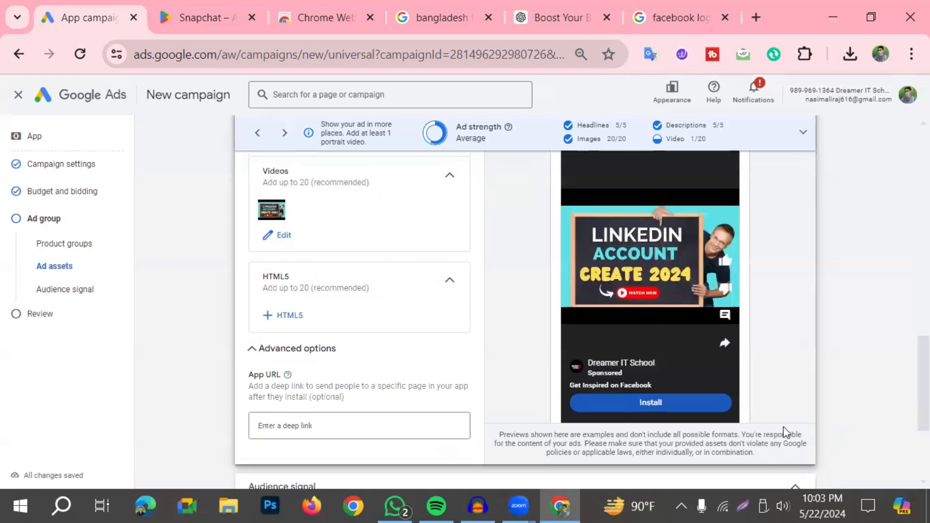
pyautogui.scroll(-2, 754, 430)
pyautogui.scroll(10, 648, 394)
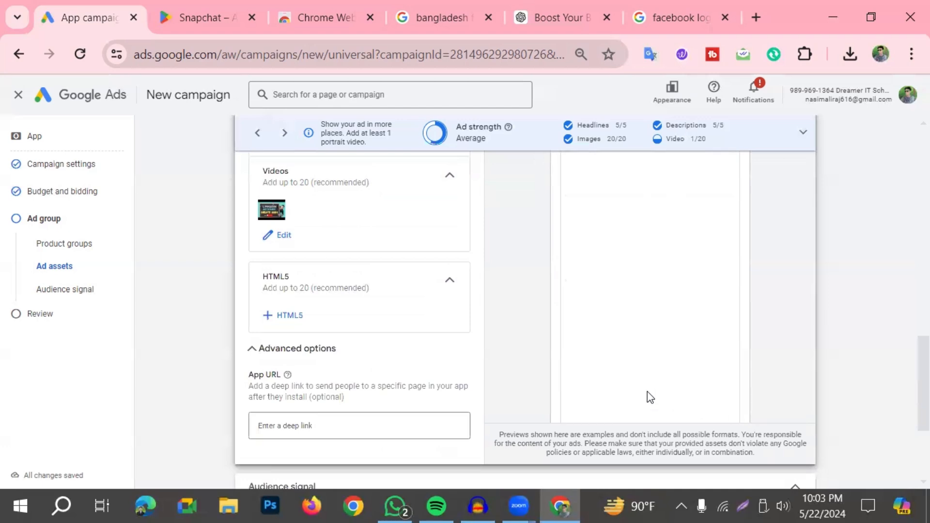
pyautogui.scroll(-7, 681, 345)
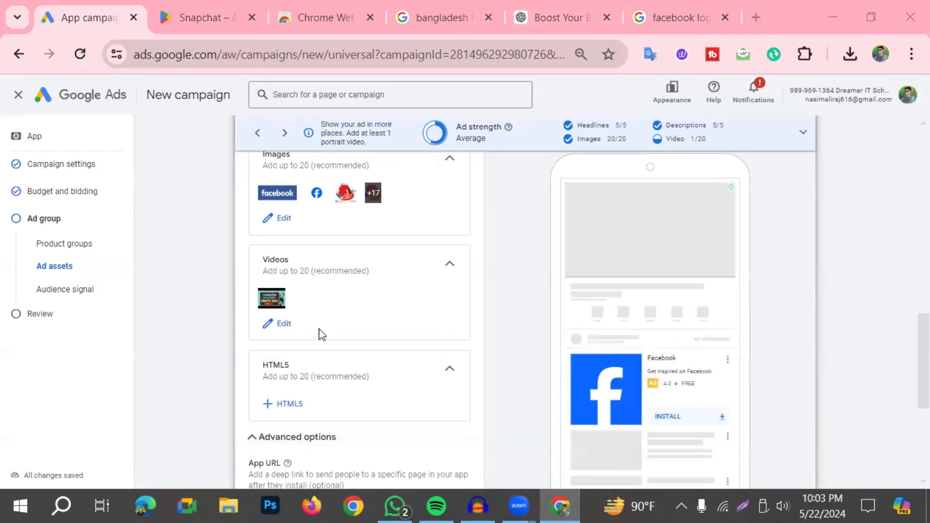
# Check the Snapchat listing on Google Play as a source for the App URL and return to the campaign.
pyautogui.scroll(-3, 322, 332)
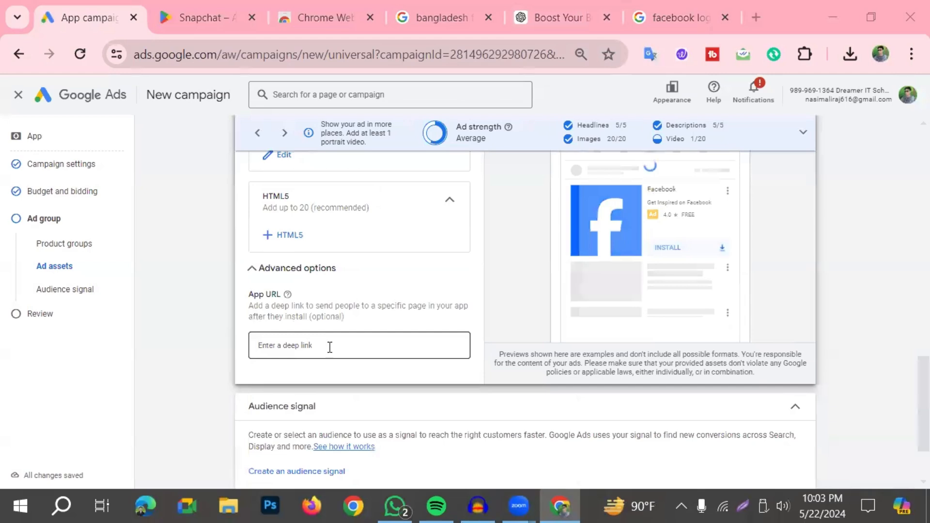
pyautogui.click(329, 347)
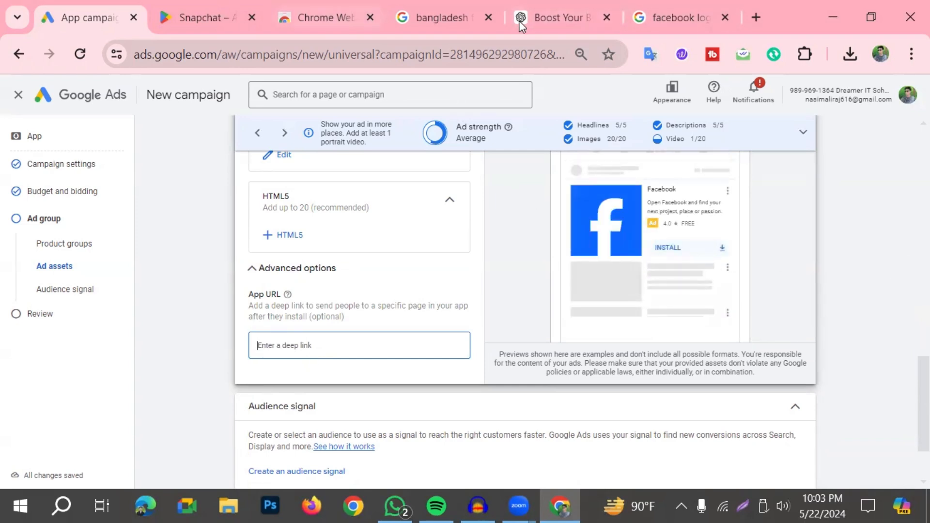
pyautogui.click(290, 14)
pyautogui.click(220, 19)
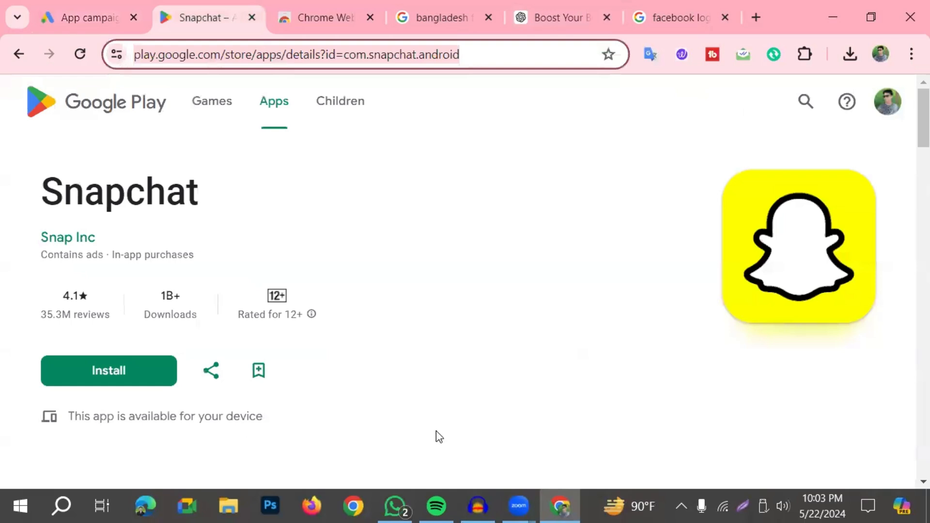
pyautogui.click(417, 305)
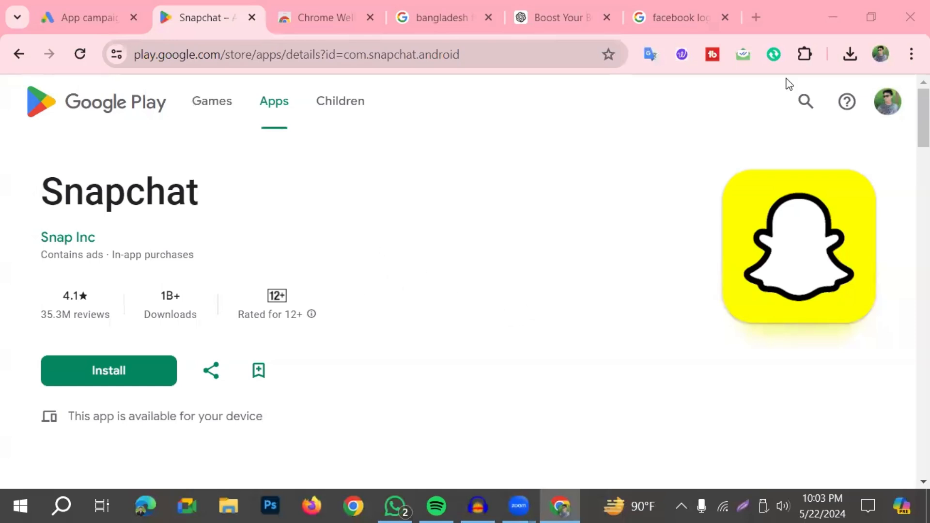
pyautogui.click(78, 18)
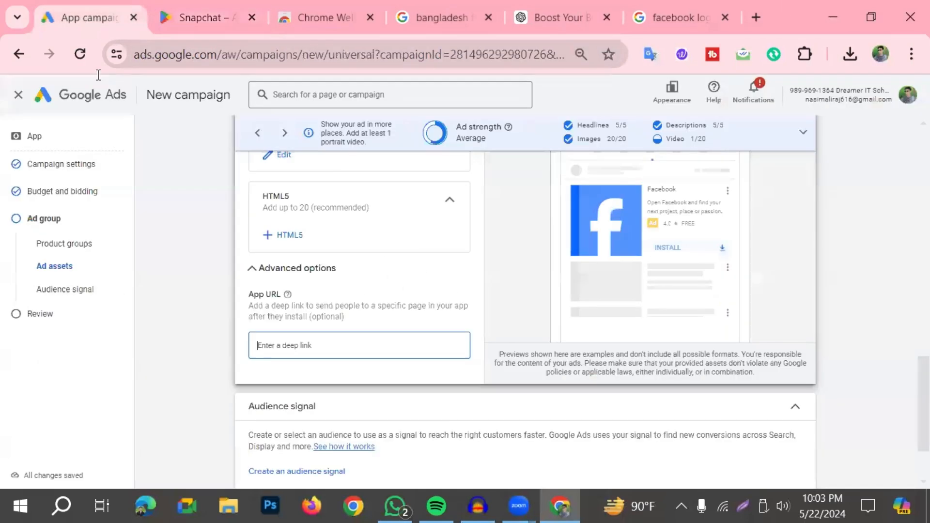
# Try to fill the App URL field with the clipboard text and clear the entry.
pyautogui.click(361, 348)
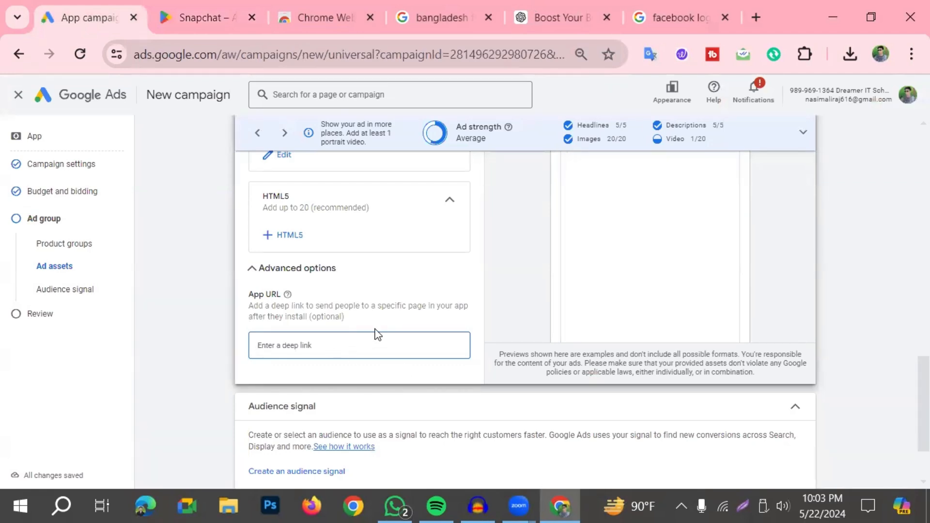
pyautogui.scroll(-2, 437, 346)
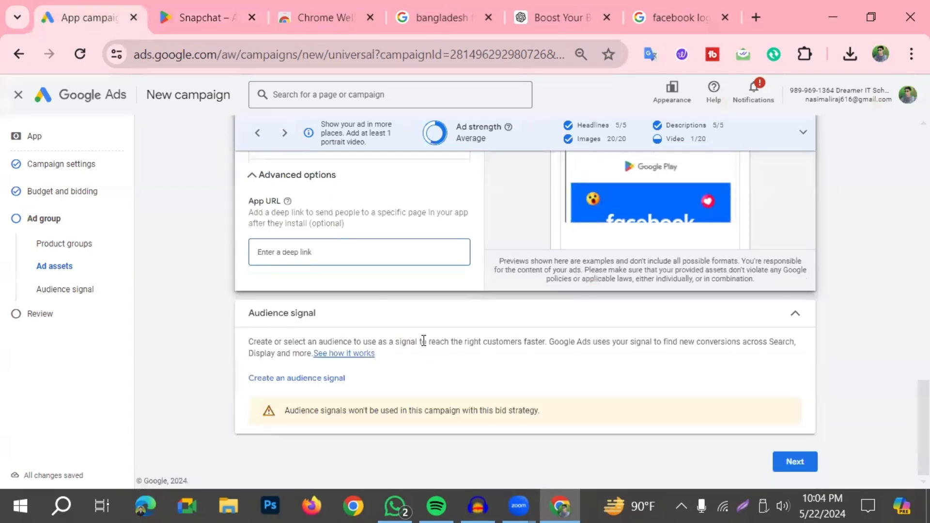
pyautogui.scroll(3, 471, 315)
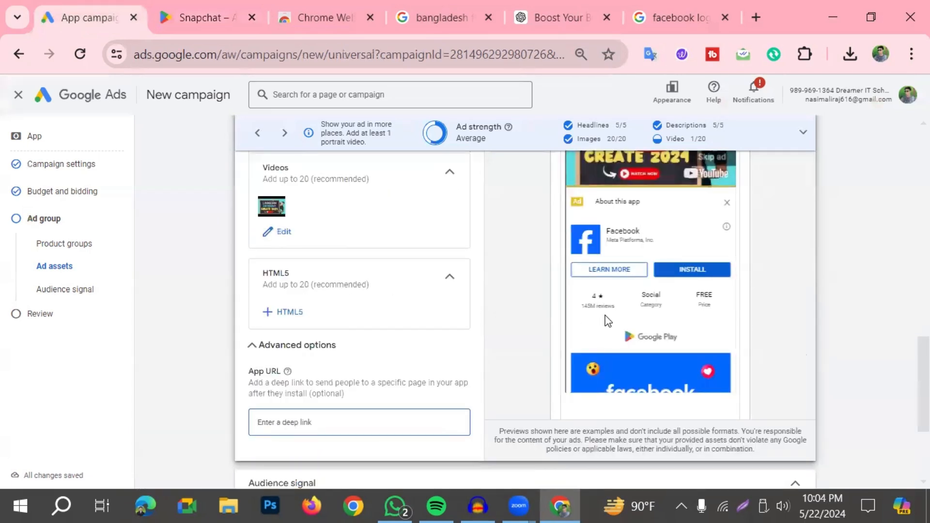
pyautogui.hotkey('ctrl', 'v')
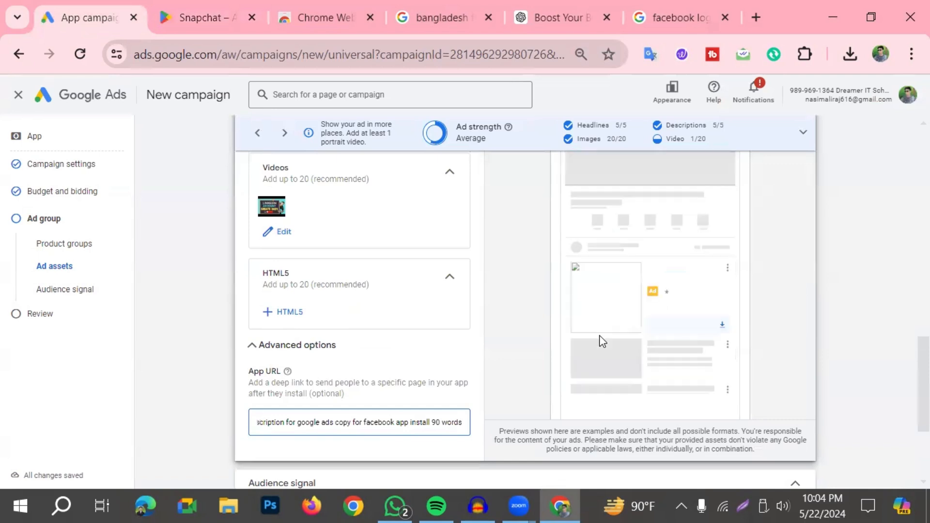
pyautogui.scroll(-3, 300, 334)
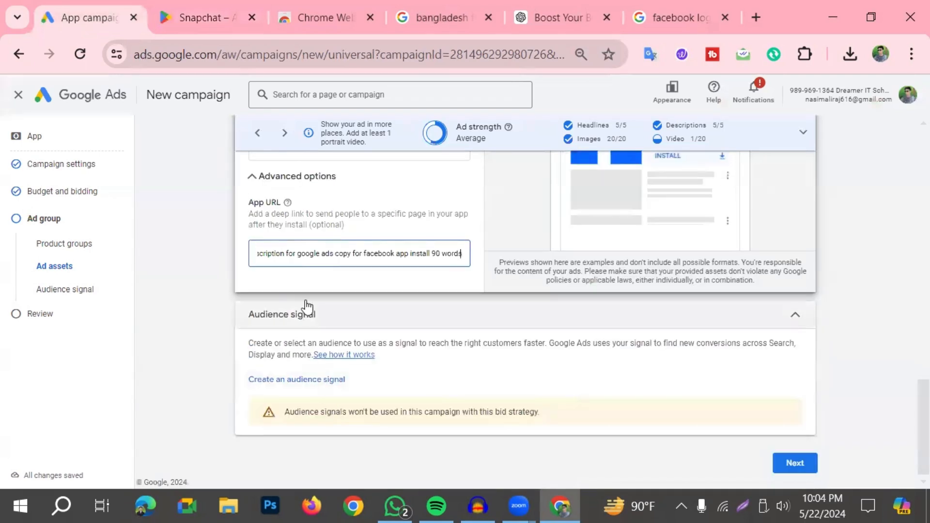
pyautogui.hotkey('ctrl', 'a')
pyautogui.press('BackSpace')
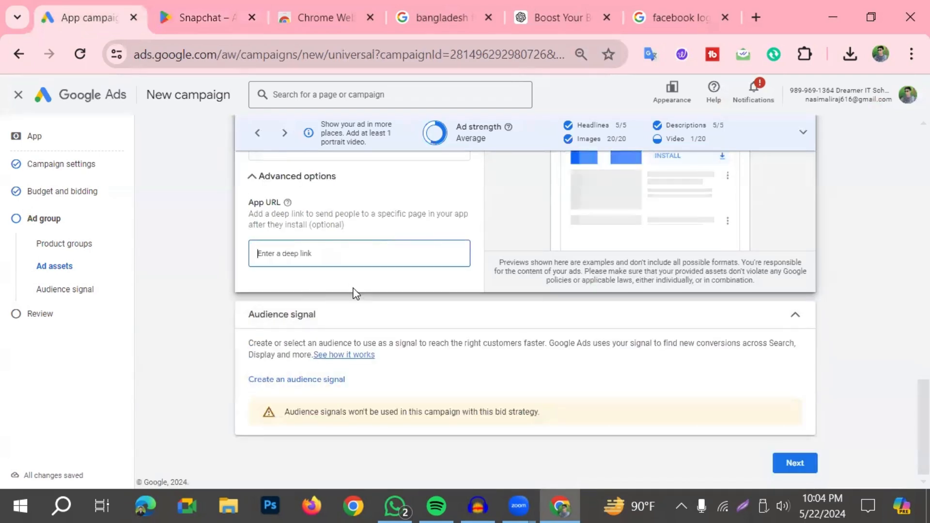
pyautogui.click(222, 18)
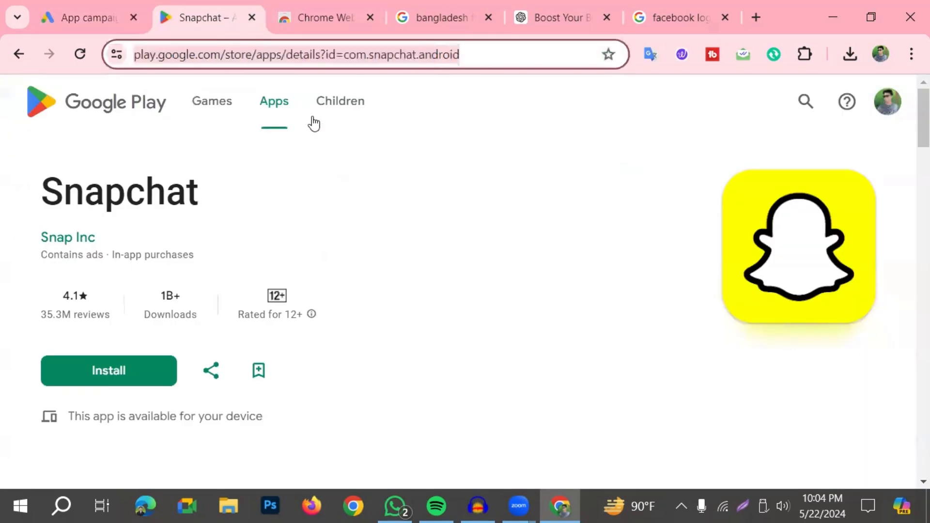
pyautogui.click(21, 61)
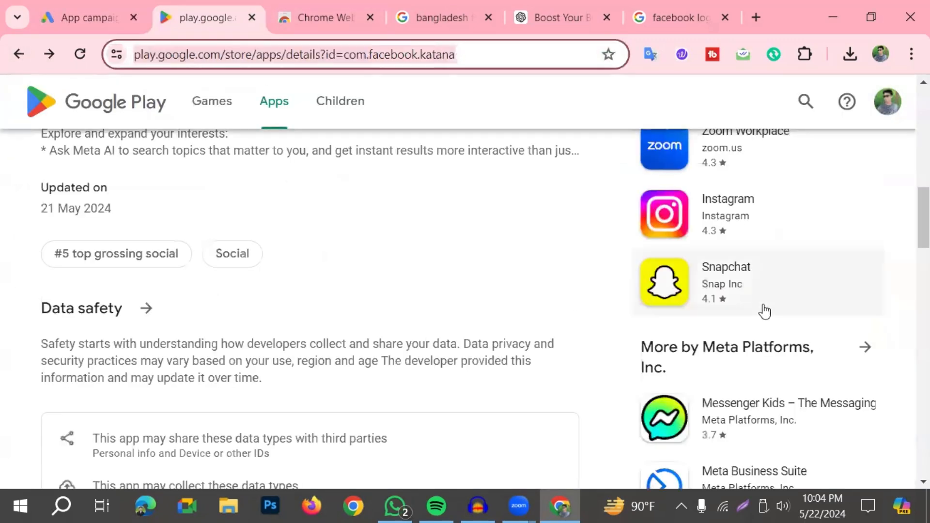
pyautogui.scroll(6, 742, 299)
pyautogui.scroll(-3, 591, 298)
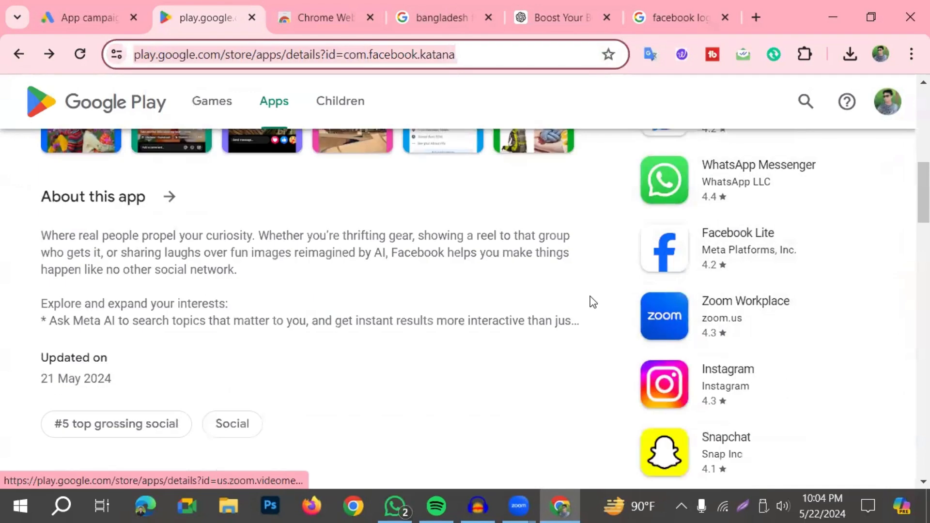
pyautogui.scroll(8, 562, 366)
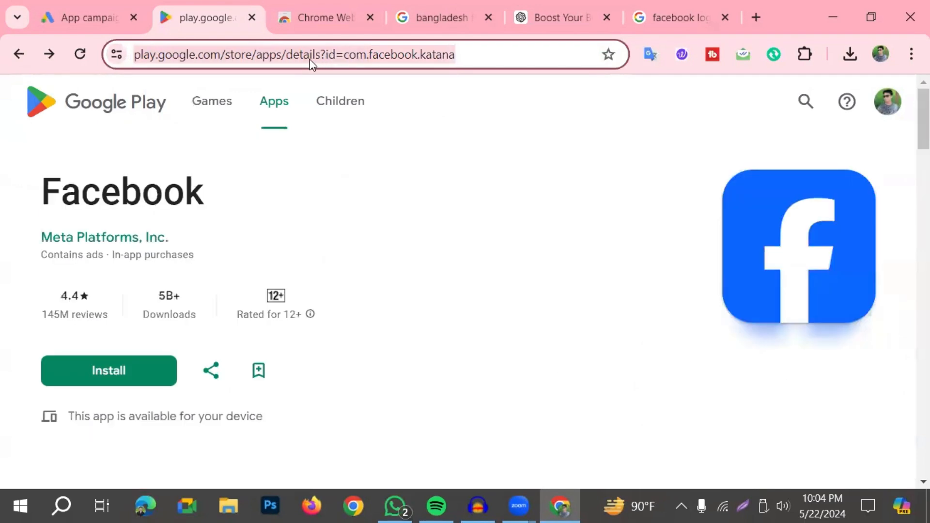
pyautogui.click(128, 12)
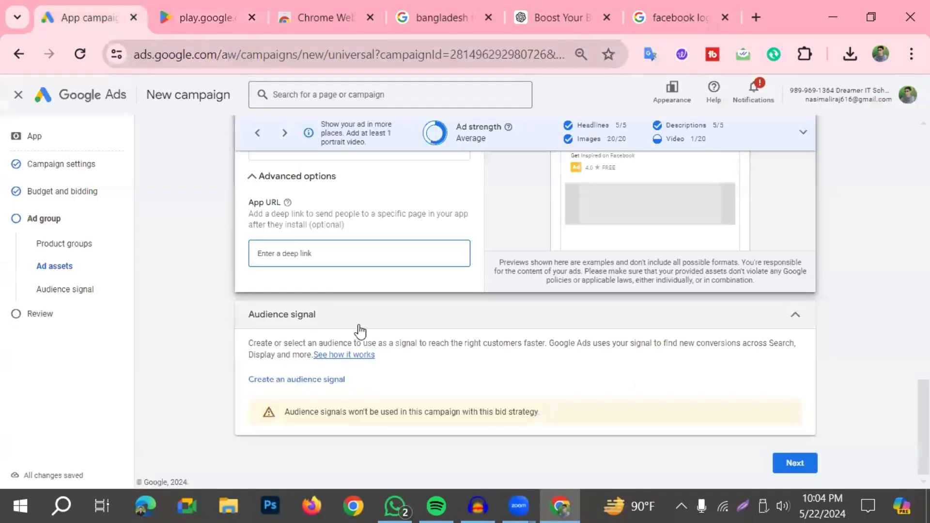
pyautogui.write('https://play.google.com/store/apps/details?id=com.facebook.katana')
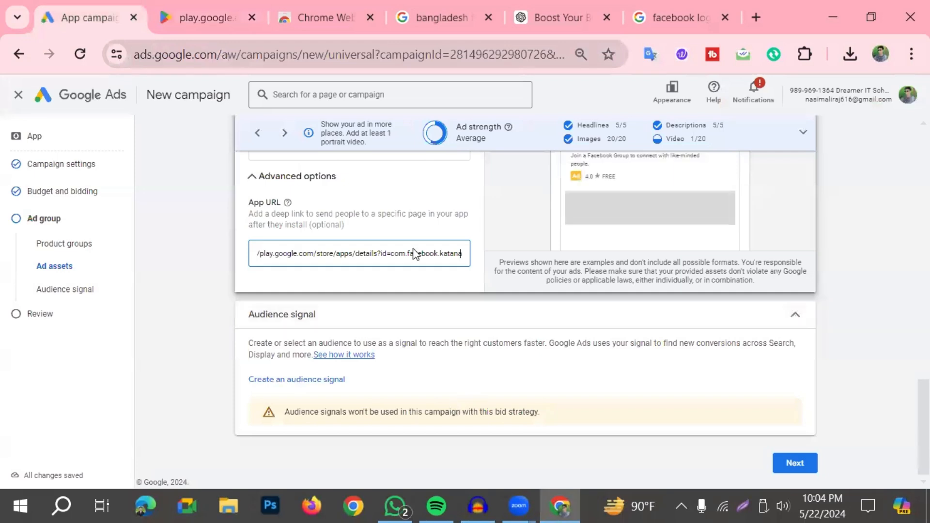
# Skip the audience signal, proceed to the campaign review, and check the budget, bidding, campaign settings and ad group summary.
pyautogui.click(378, 417)
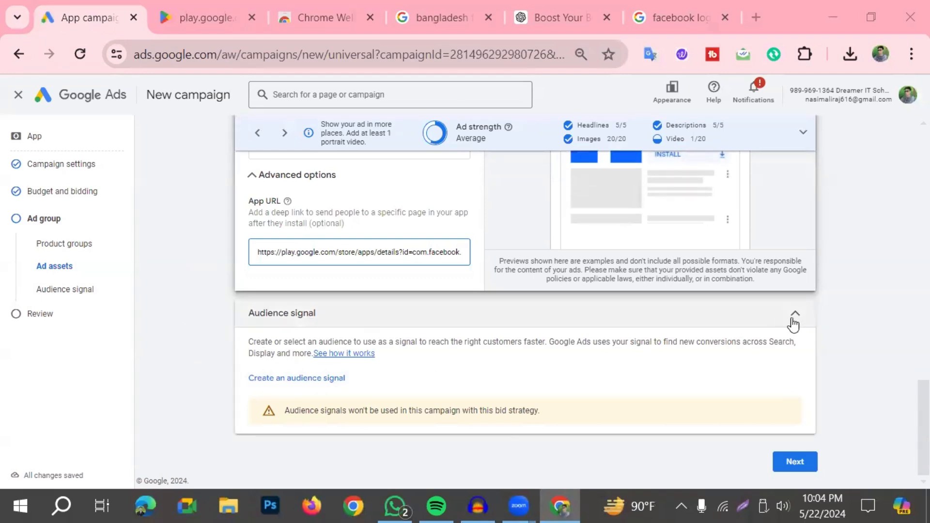
pyautogui.click(708, 356)
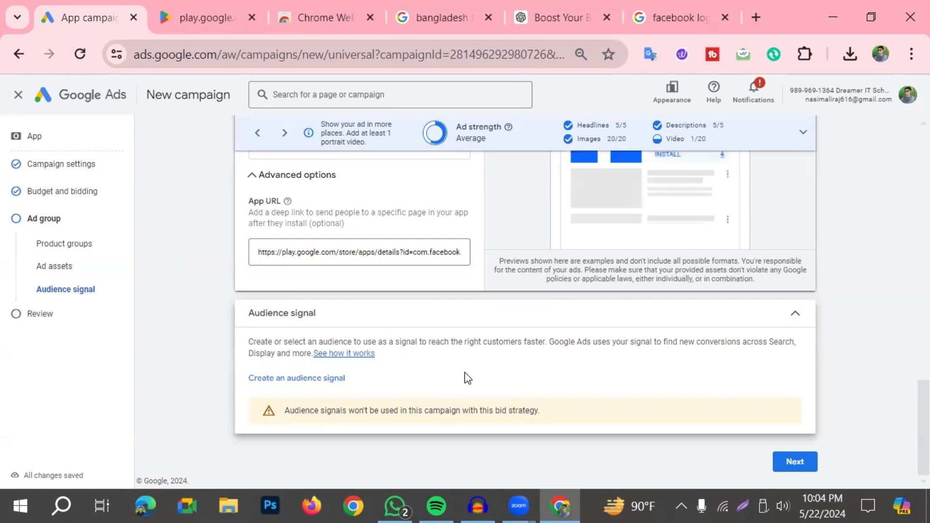
pyautogui.click(801, 467)
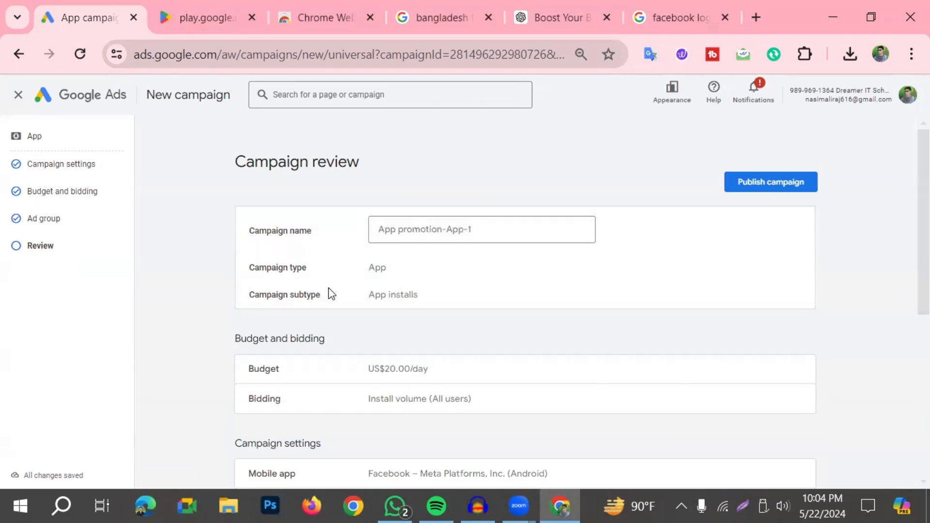
pyautogui.scroll(-2, 324, 298)
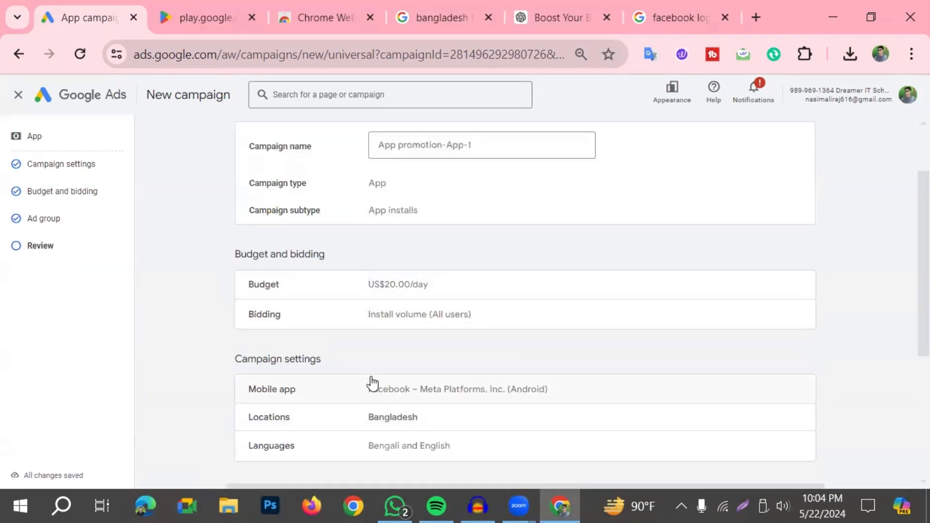
pyautogui.scroll(-2, 442, 335)
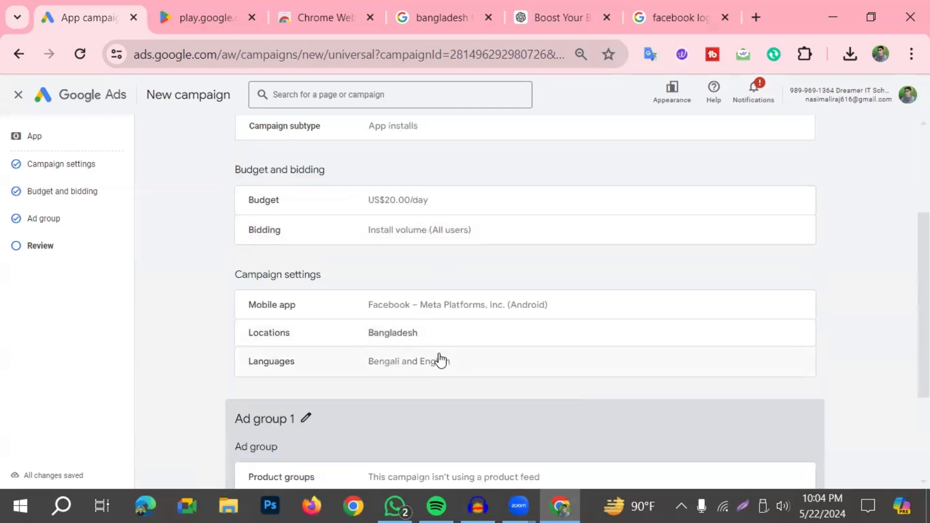
pyautogui.scroll(-4, 440, 361)
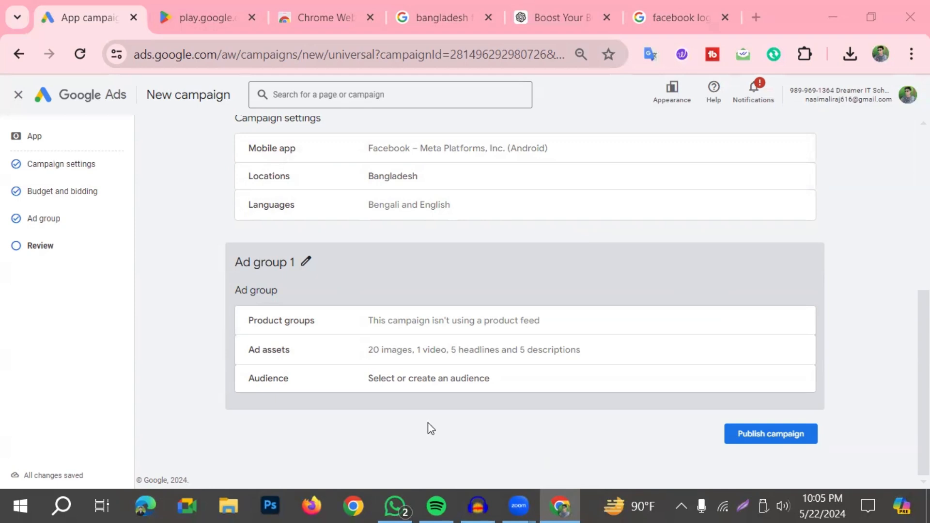
# Rename the ad group as "fb app install 22 may" in the campaign review.
pyautogui.click(305, 261)
pyautogui.write('1')
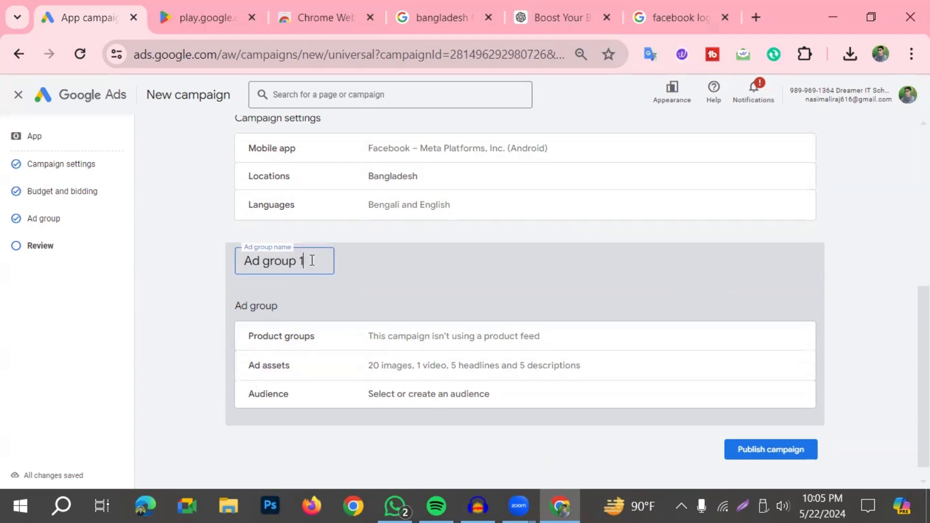
pyautogui.moveTo(307, 260); pyautogui.dragTo(217, 260)
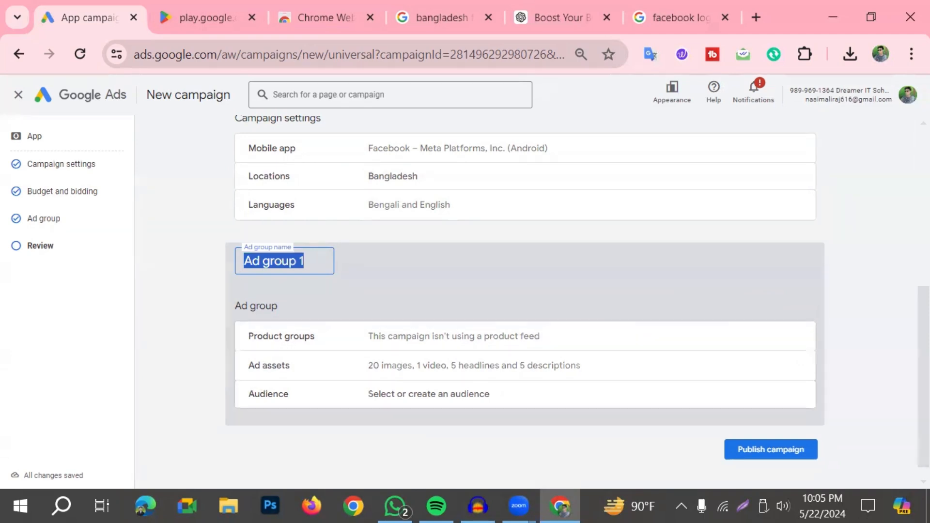
pyautogui.press('BackSpace')
pyautogui.write('fb')
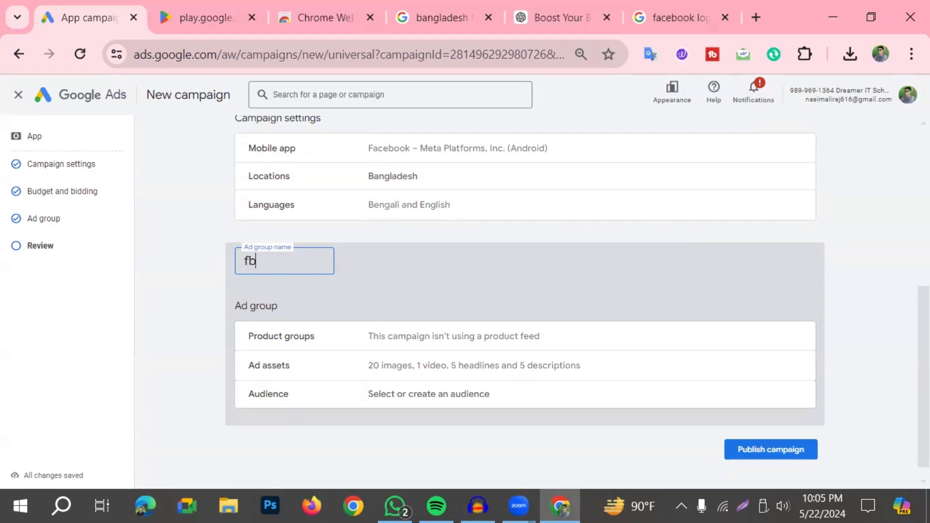
pyautogui.write(' ap')
pyautogui.write('p')
pyautogui.write(' install')
pyautogui.write(' 18 ma')
pyautogui.press('BackSpace')
pyautogui.press('BackSpace')
pyautogui.press('BackSpace')
pyautogui.press('BackSpace')
pyautogui.write('22 may')
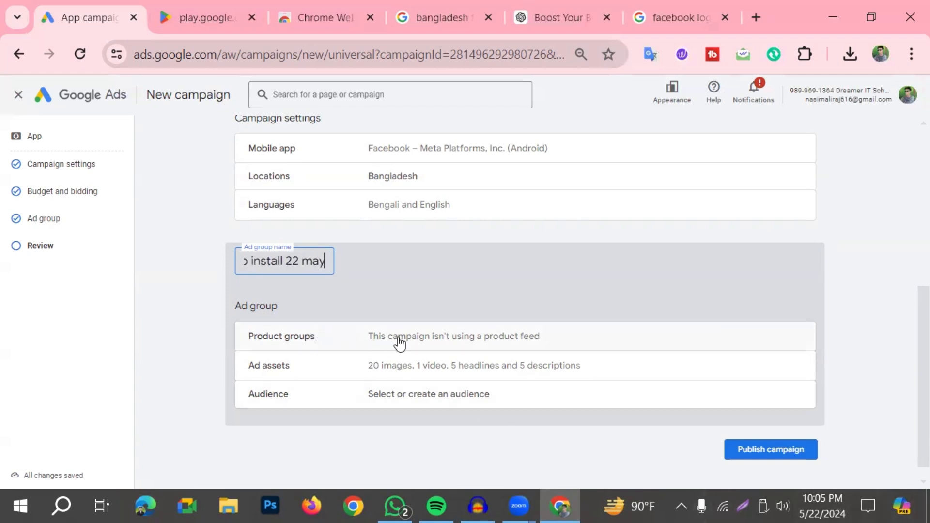
pyautogui.press('Return')
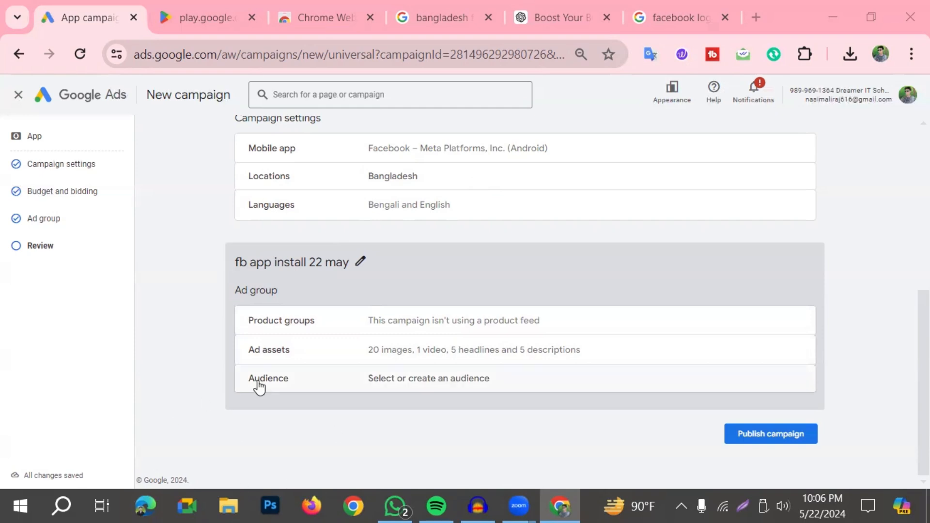
# Recheck the review summary, then reopen the campaign settings and expand the additional settings for dates and data feed.
pyautogui.scroll(2, 290, 412)
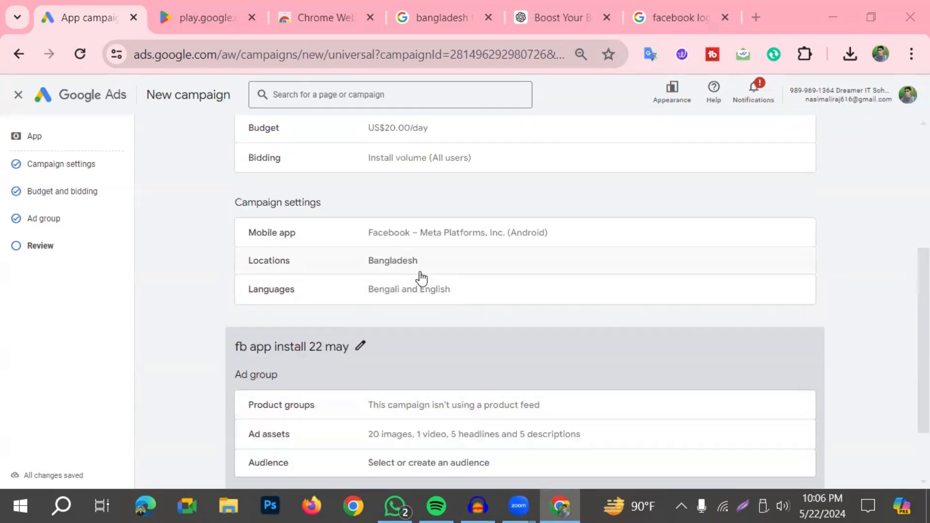
pyautogui.scroll(-2, 523, 266)
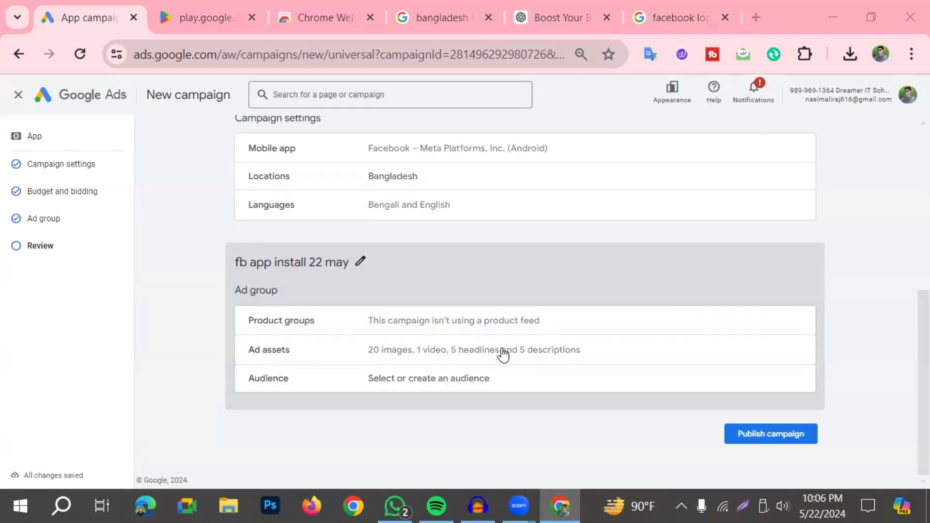
pyautogui.scroll(7, 507, 257)
pyautogui.scroll(-7, 490, 262)
pyautogui.scroll(2, 436, 293)
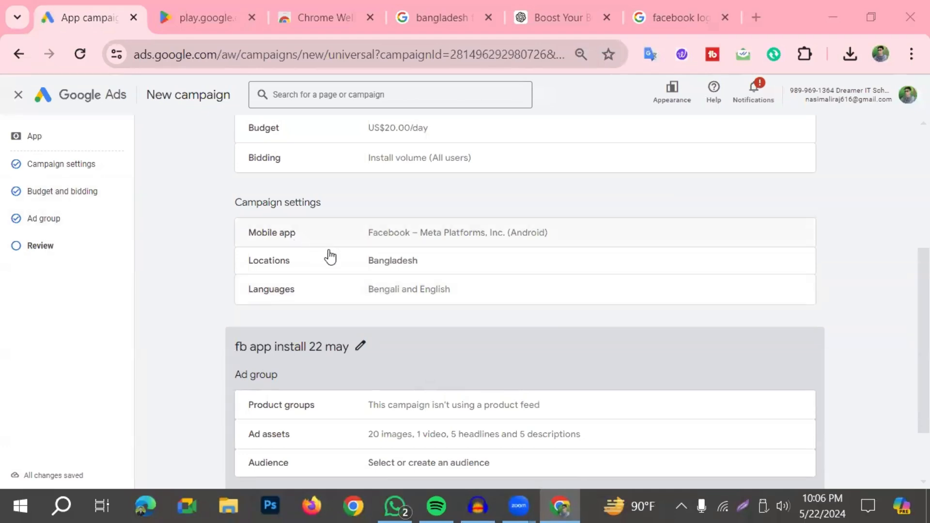
pyautogui.click(54, 176)
pyautogui.scroll(-3, 385, 281)
pyautogui.scroll(-3, 385, 281)
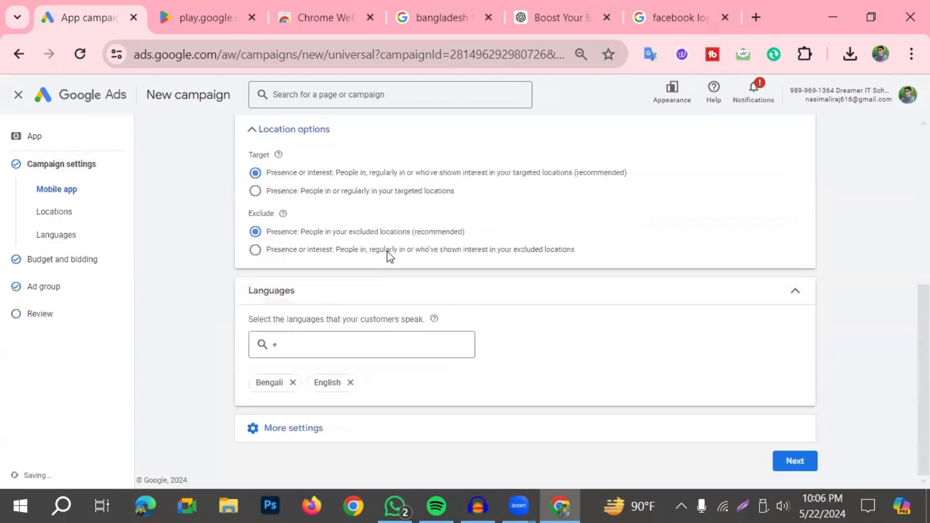
pyautogui.click(313, 433)
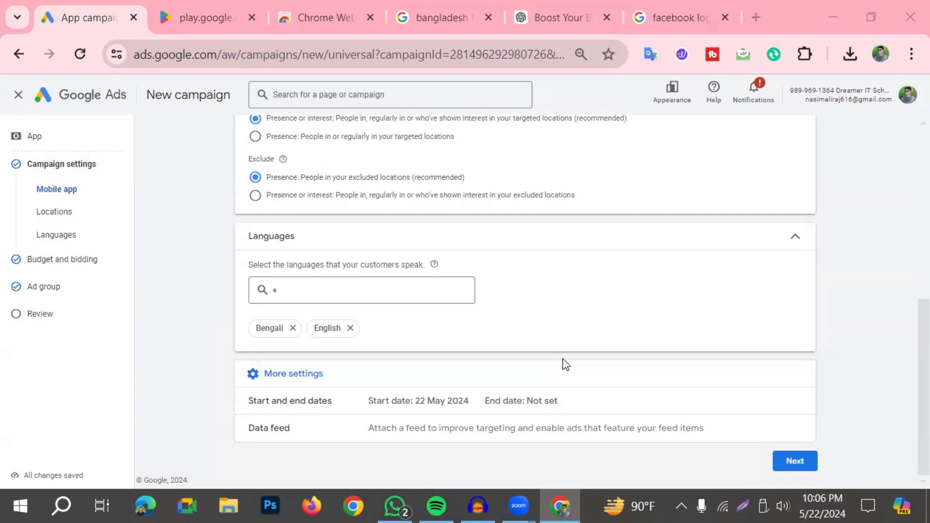
pyautogui.moveTo(277, 290); pyautogui.dragTo(241, 286)
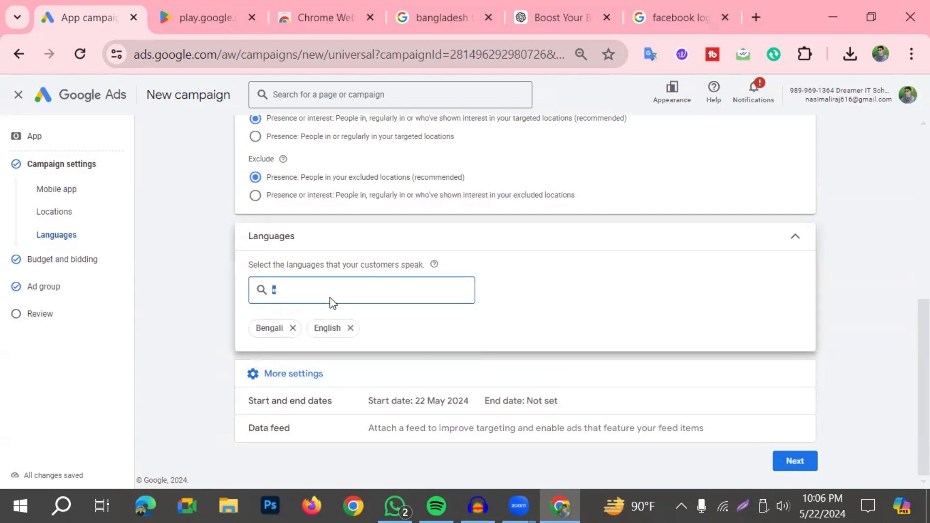
# Examine the budget and bidding page, including the daily budget, install tracking options and the new installs focus gauge.
pyautogui.click(63, 261)
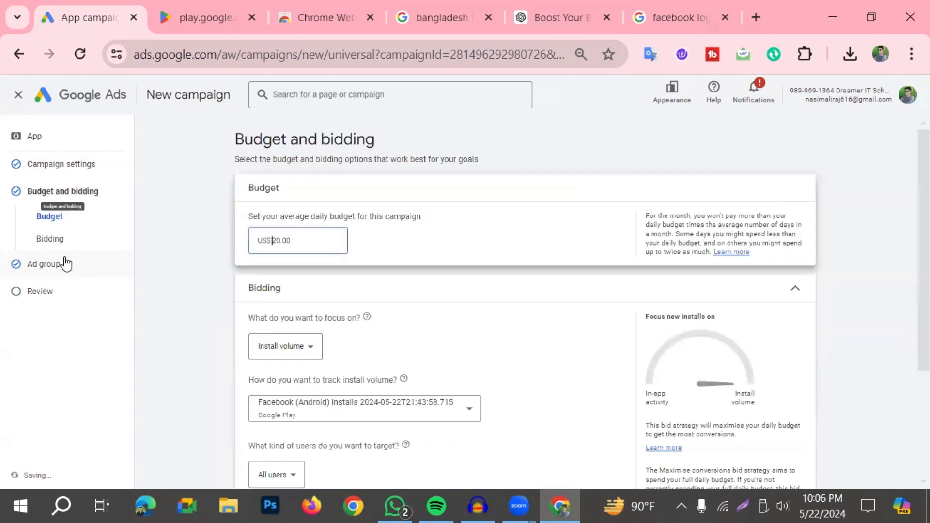
pyautogui.click(46, 290)
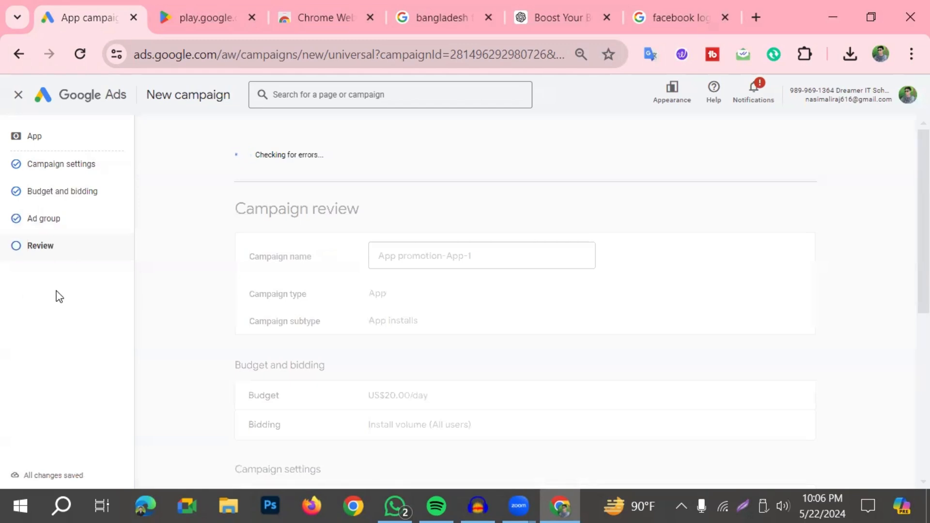
pyautogui.click(87, 204)
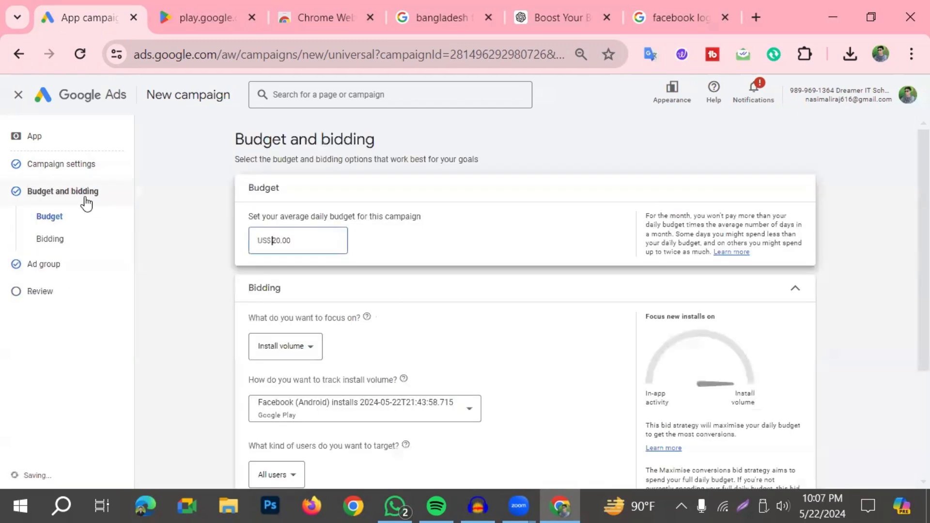
pyautogui.scroll(-3, 419, 311)
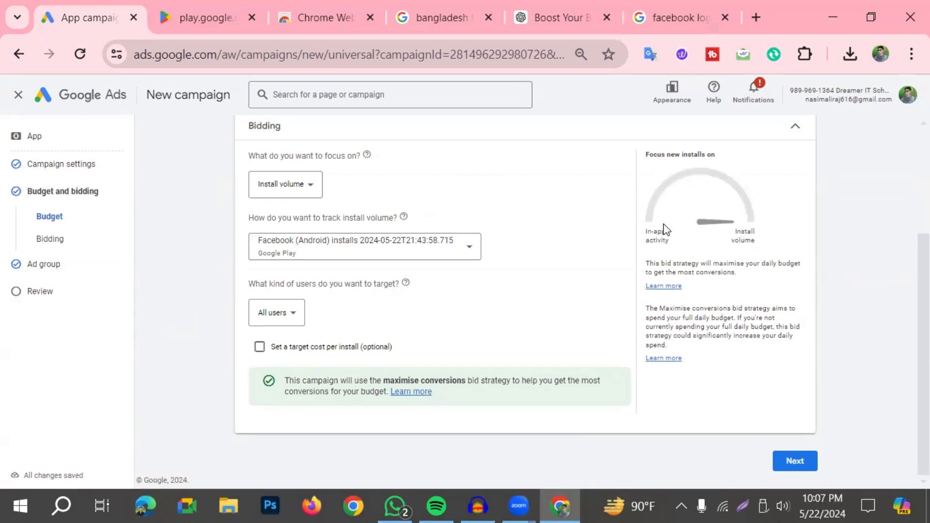
pyautogui.moveTo(660, 242); pyautogui.dragTo(726, 228)
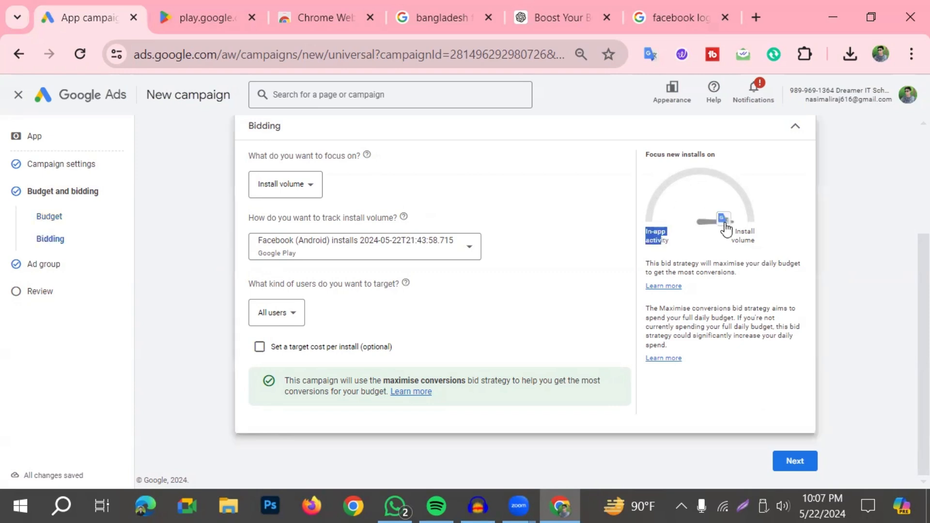
pyautogui.click(753, 244)
pyautogui.scroll(2, 179, 330)
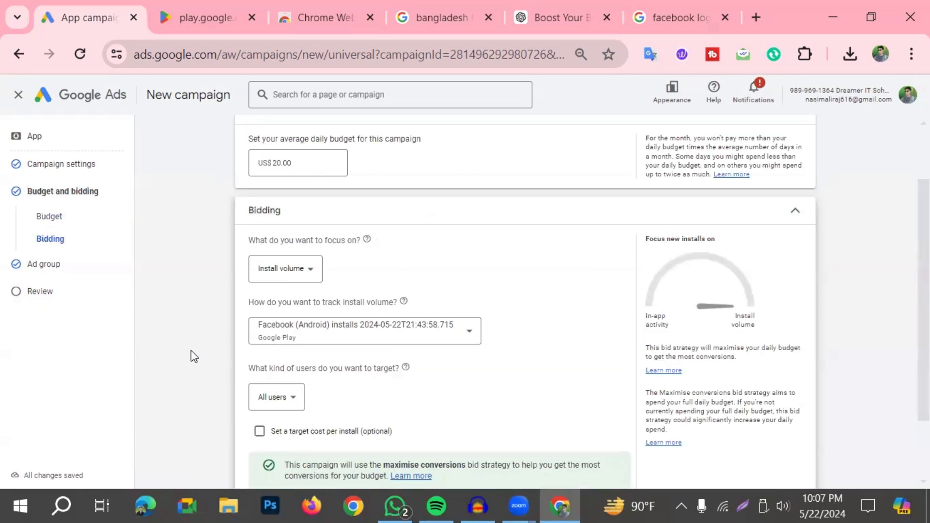
pyautogui.scroll(2, 191, 352)
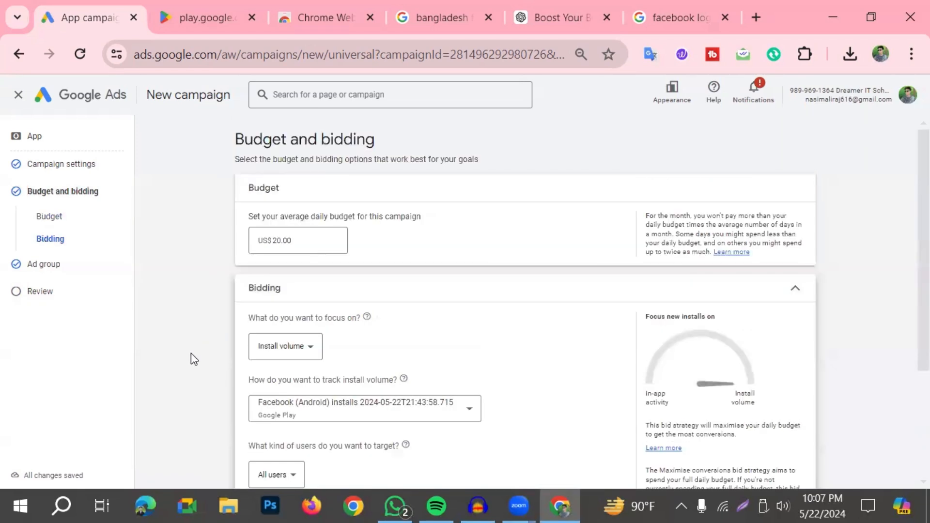
# Return to the campaign settings and open the data feed option for viewing.
pyautogui.click(74, 166)
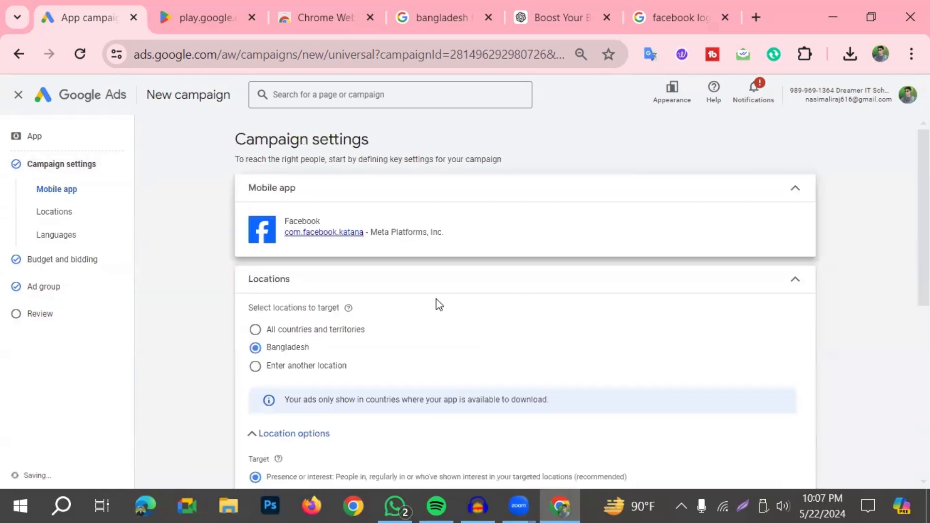
pyautogui.scroll(-7, 443, 305)
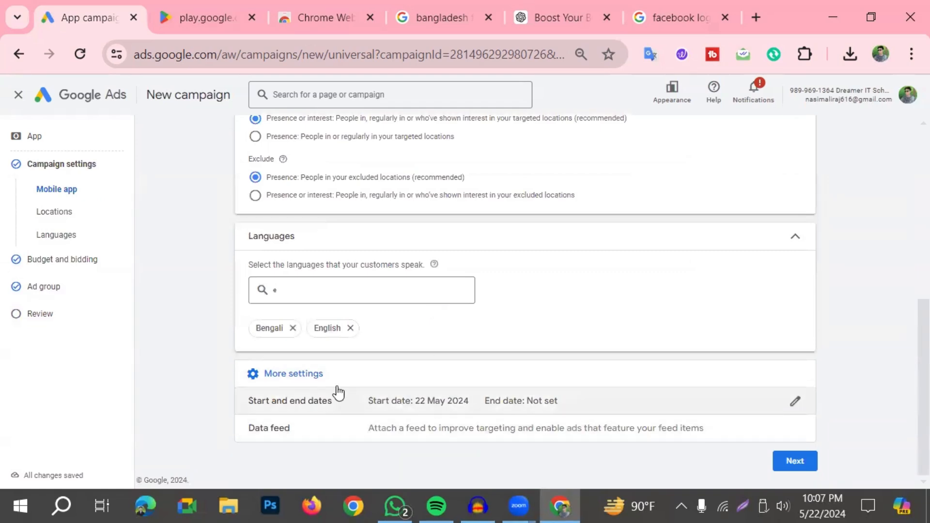
pyautogui.click(790, 429)
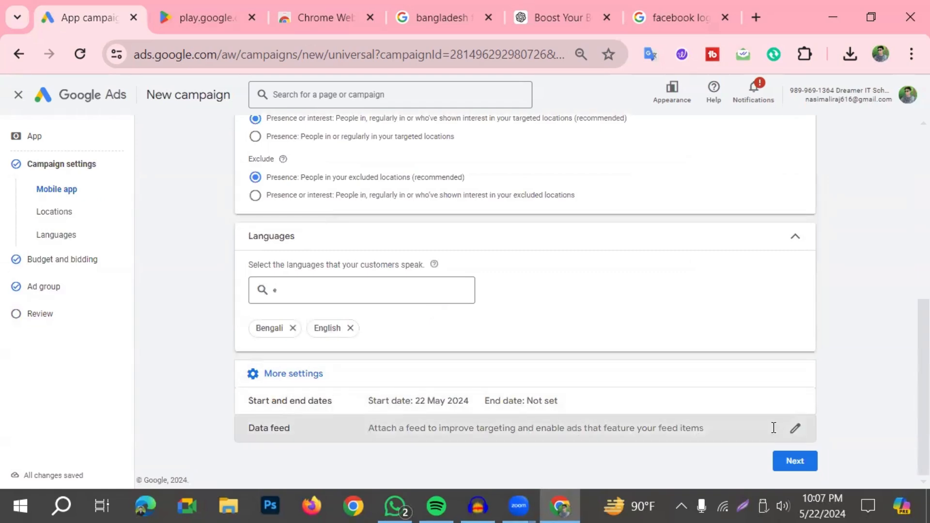
pyautogui.click(300, 428)
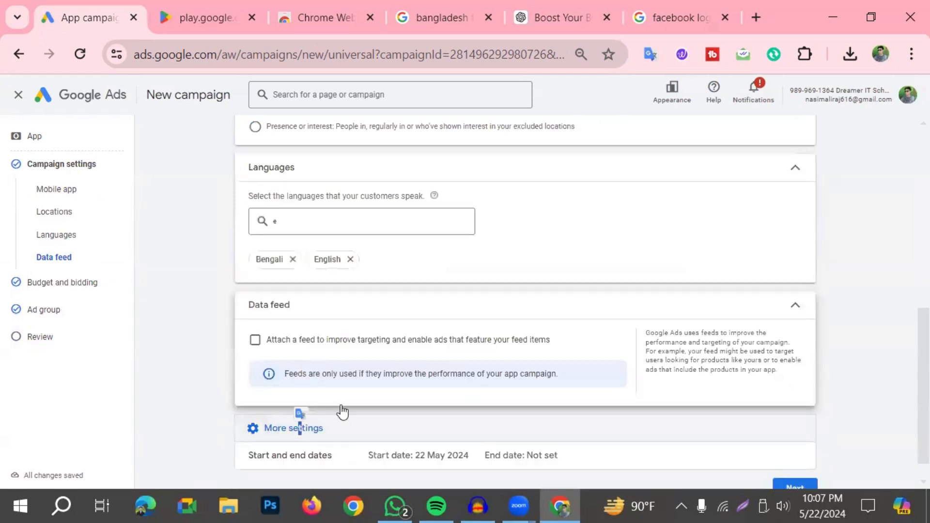
pyautogui.scroll(-1, 341, 405)
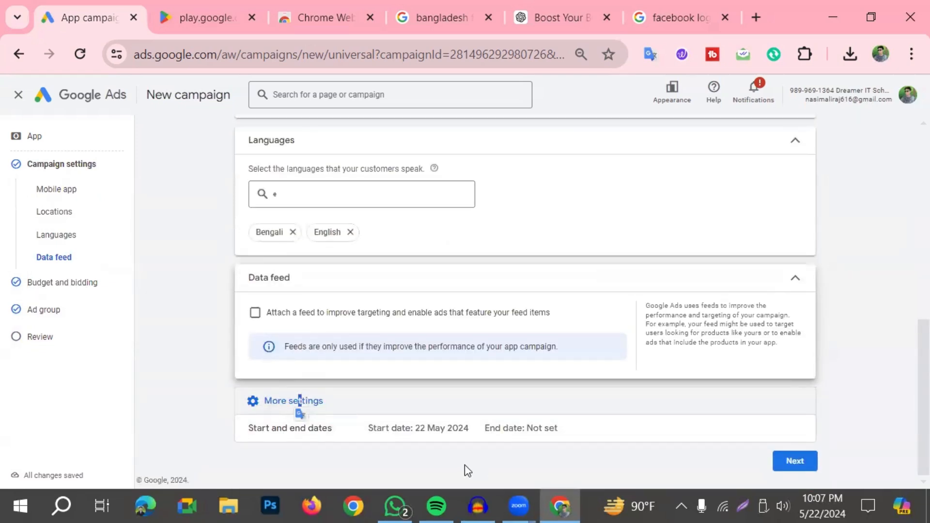